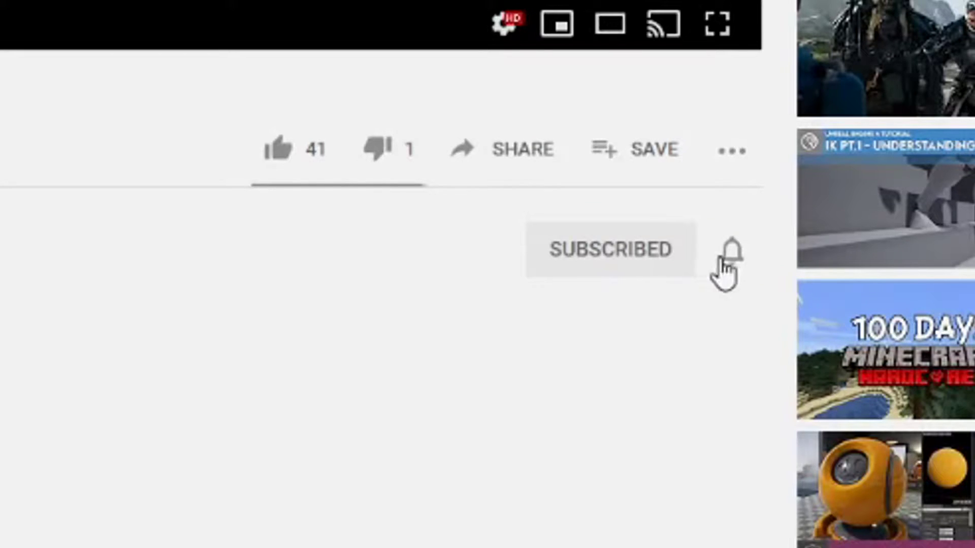
Step: Set the subscribed channel's notification preference to All
{"action": "left_click", "coordinate": [742, 260]}
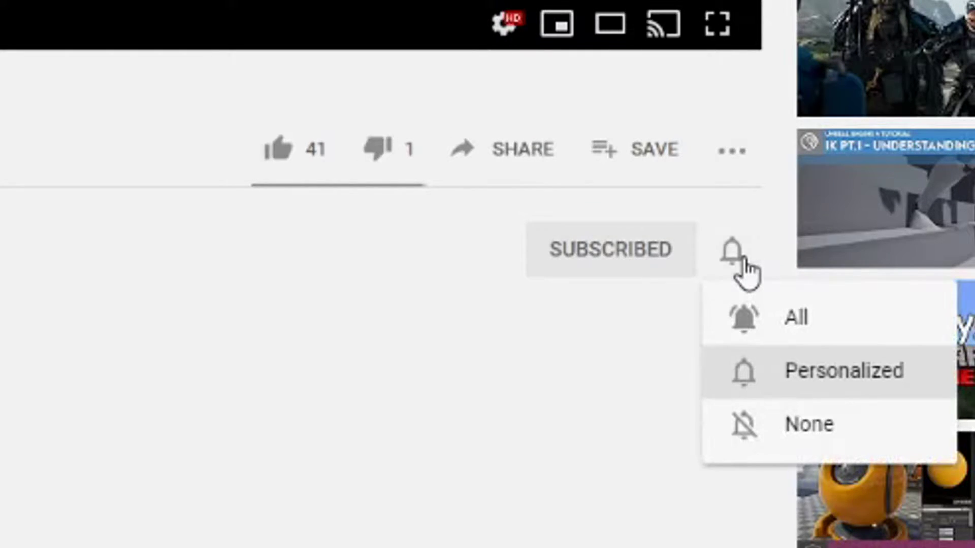
{"action": "left_click", "coordinate": [816, 325]}
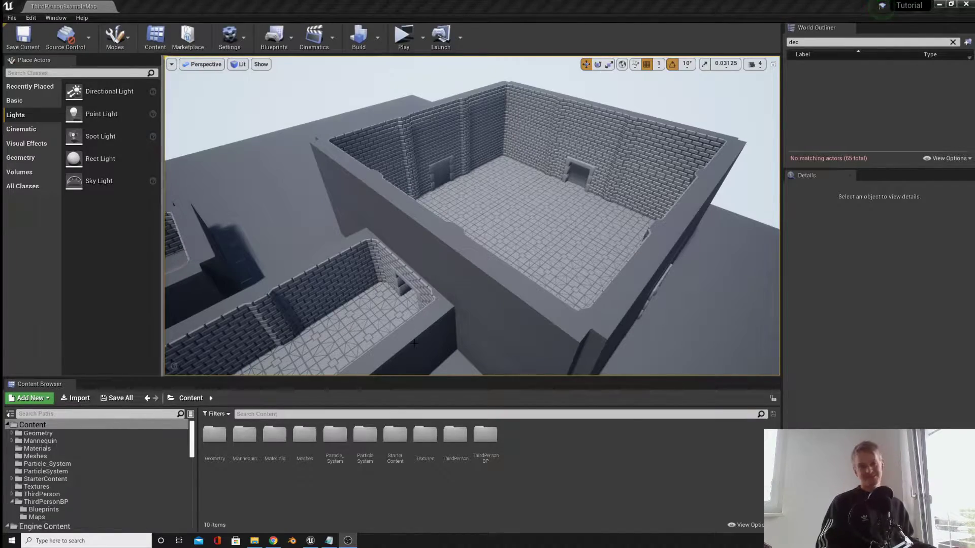
{"action": "key", "text": "w"}
{"action": "right_click_drag", "start_coordinate": [456, 275], "coordinate": [381, 229]}
{"action": "right_click_drag", "start_coordinate": [455, 249], "coordinate": [455, 254]}
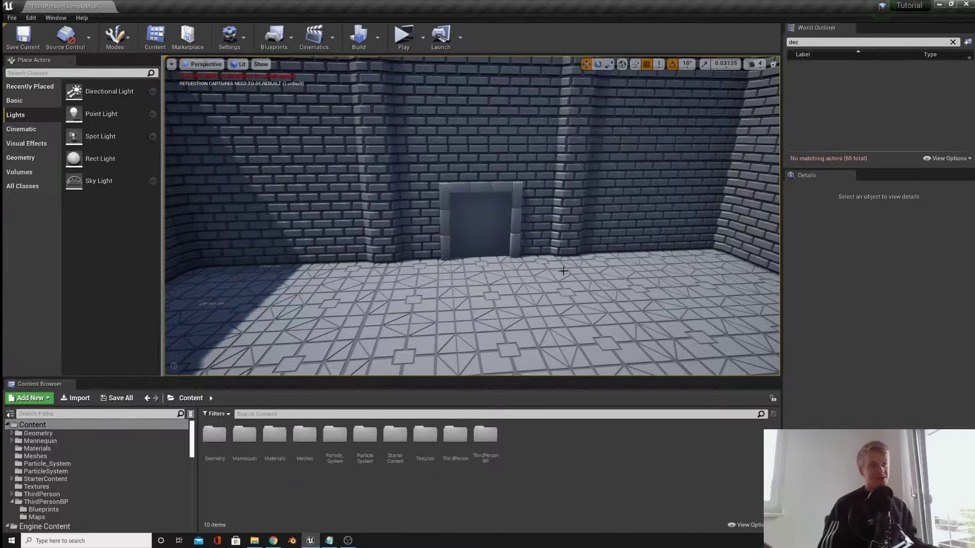
{"action": "right_click_drag", "start_coordinate": [492, 262], "coordinate": [430, 325]}
{"action": "scroll", "coordinate": [491, 260], "scroll_direction": "up", "scroll_amount": 6}
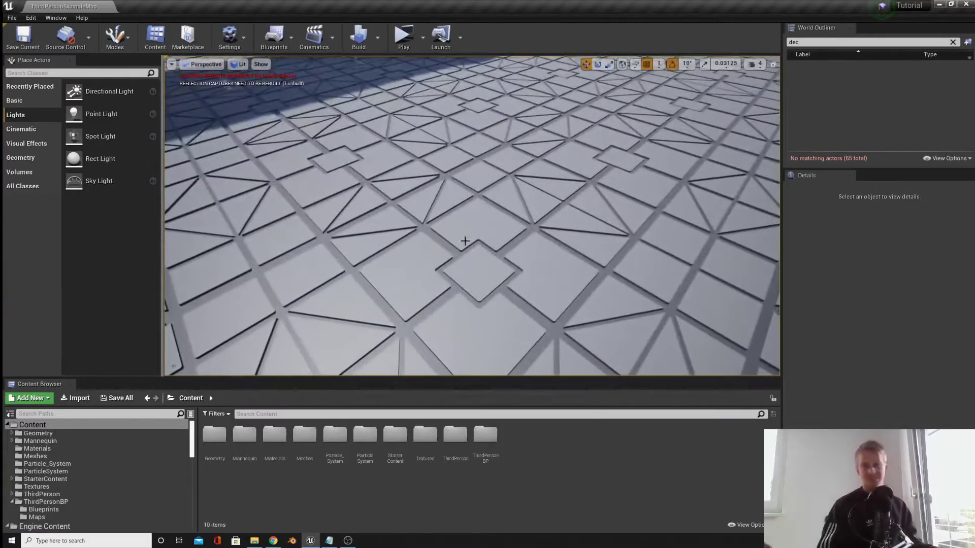
{"action": "mouse_move", "coordinate": [478, 235]}
{"action": "right_mouse_down"}
{"action": "mouse_move", "coordinate": [465, 214]}
{"action": "mouse_move", "coordinate": [470, 162]}
{"action": "mouse_move", "coordinate": [455, 171]}
{"action": "mouse_move", "coordinate": [479, 227]}
{"action": "right_mouse_up"}
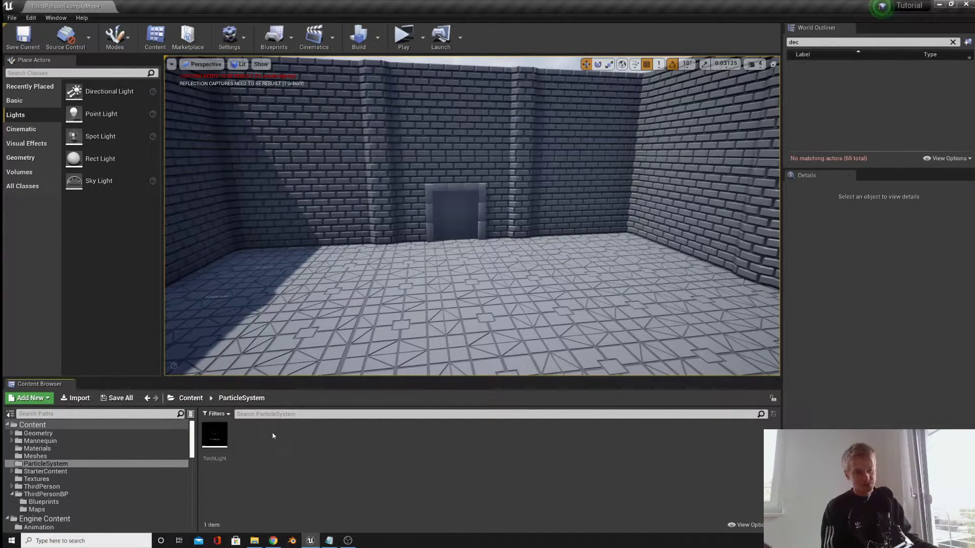
Step: Inspect the TorchLight particle system in the ParticleSystem folder and the SM_Torch mesh in the Meshes folder
{"action": "left_click", "coordinate": [222, 436]}
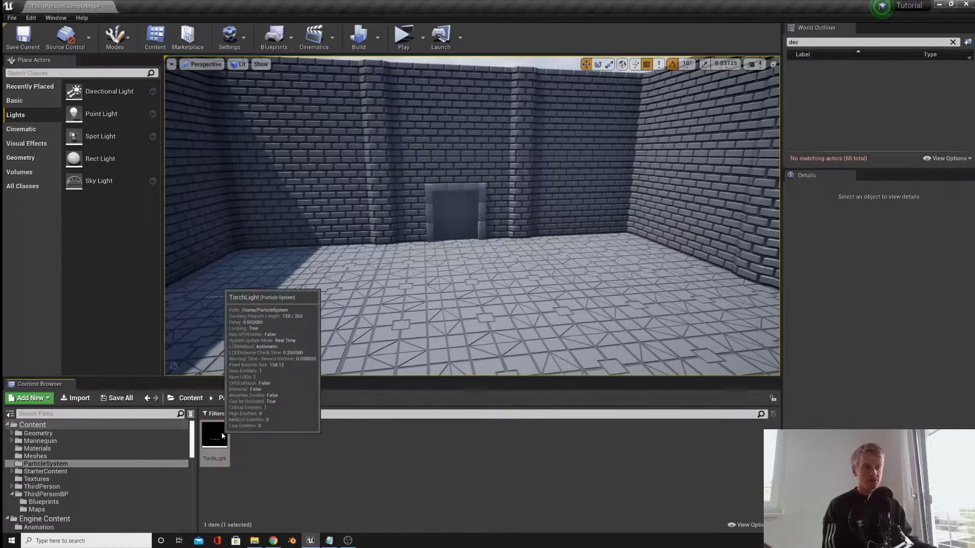
{"action": "right_click", "coordinate": [222, 435]}
{"action": "mouse_move", "coordinate": [283, 251]}
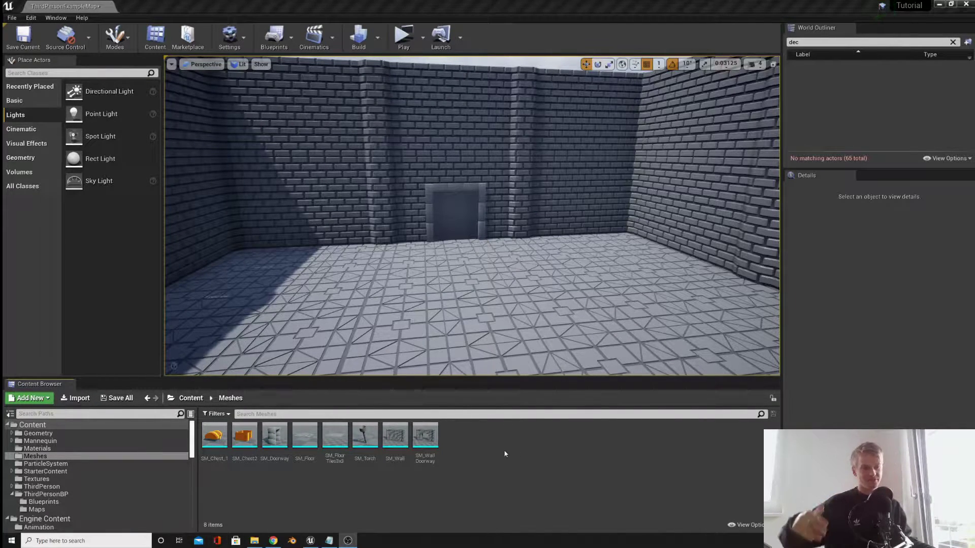
{"action": "left_click", "coordinate": [365, 437]}
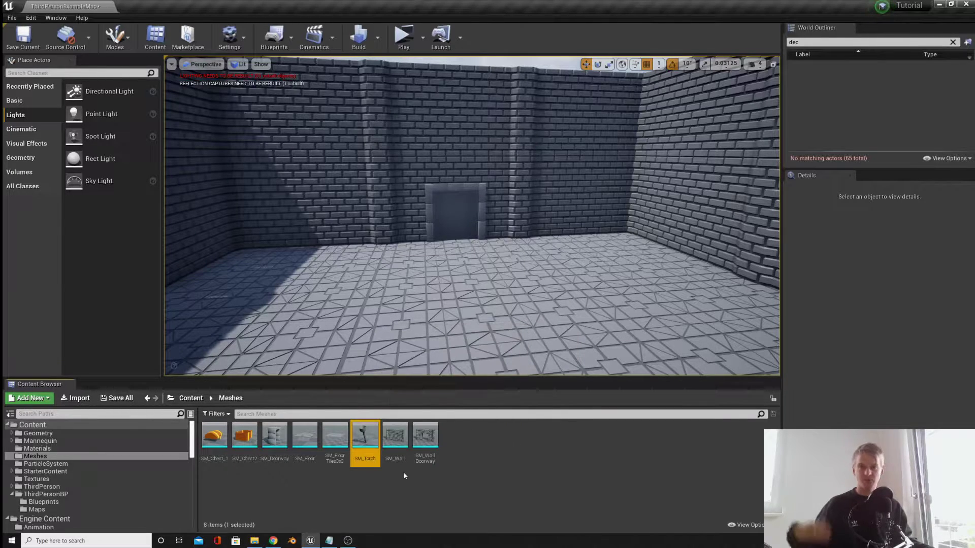
{"action": "left_click", "coordinate": [496, 501]}
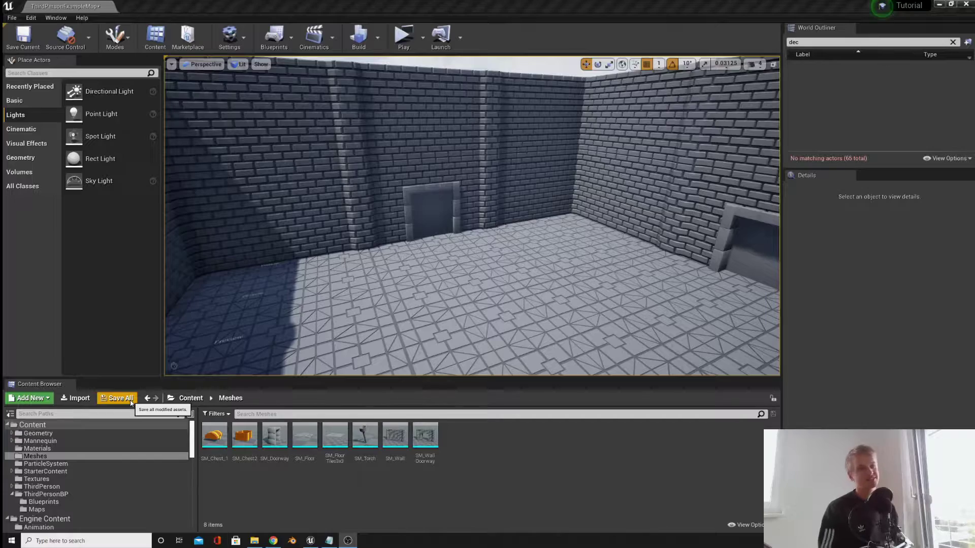
{"action": "right_click_drag", "start_coordinate": [548, 281], "coordinate": [616, 294]}
{"action": "key", "text": "w"}
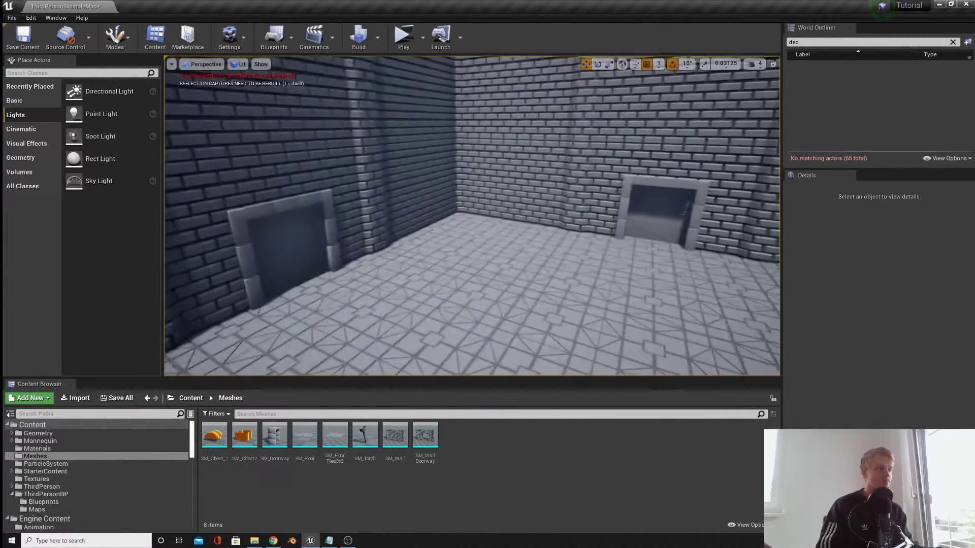
{"action": "right_click_drag", "start_coordinate": [584, 198], "coordinate": [644, 179]}
{"action": "mouse_move", "coordinate": [553, 209]}
{"action": "right_mouse_down"}
{"action": "mouse_move", "coordinate": [502, 209]}
{"action": "mouse_move", "coordinate": [552, 209]}
{"action": "right_mouse_up"}
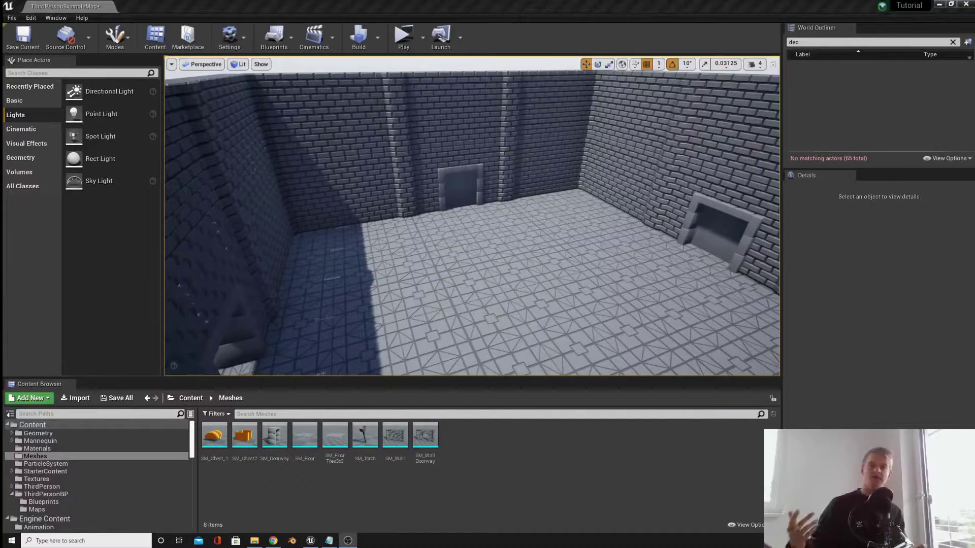
{"action": "mouse_move", "coordinate": [205, 289]}
{"action": "right_mouse_down"}
{"action": "mouse_move", "coordinate": [173, 285]}
{"action": "mouse_move", "coordinate": [208, 310]}
{"action": "mouse_move", "coordinate": [204, 284]}
{"action": "right_mouse_up"}
{"action": "mouse_move", "coordinate": [588, 232]}
{"action": "right_mouse_down"}
{"action": "mouse_move", "coordinate": [592, 241]}
{"action": "mouse_move", "coordinate": [660, 219]}
{"action": "mouse_move", "coordinate": [588, 232]}
{"action": "right_mouse_up"}
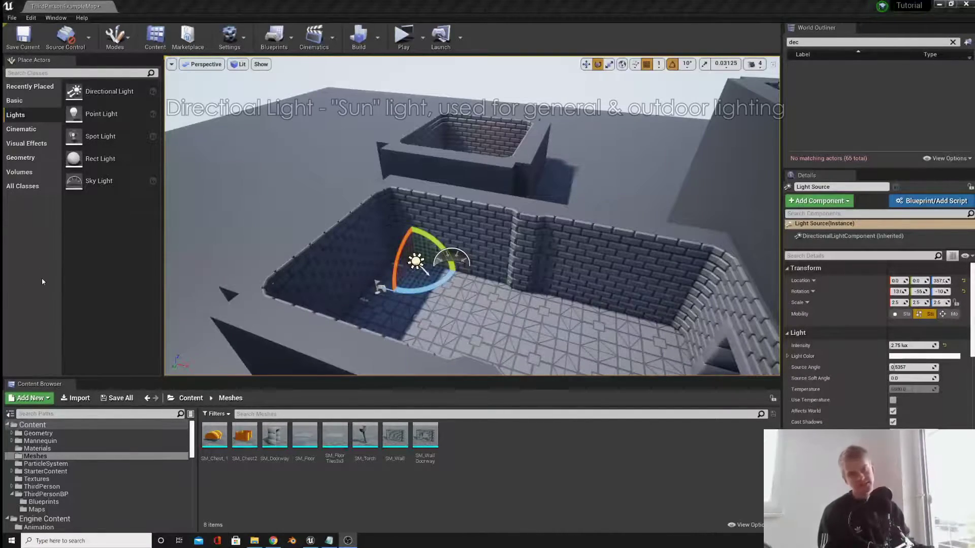
Step: Rotate the Light Source directional light to change the direction of the sunlight falling into the brick rooms
{"action": "right_click_drag", "start_coordinate": [467, 284], "coordinate": [374, 302]}
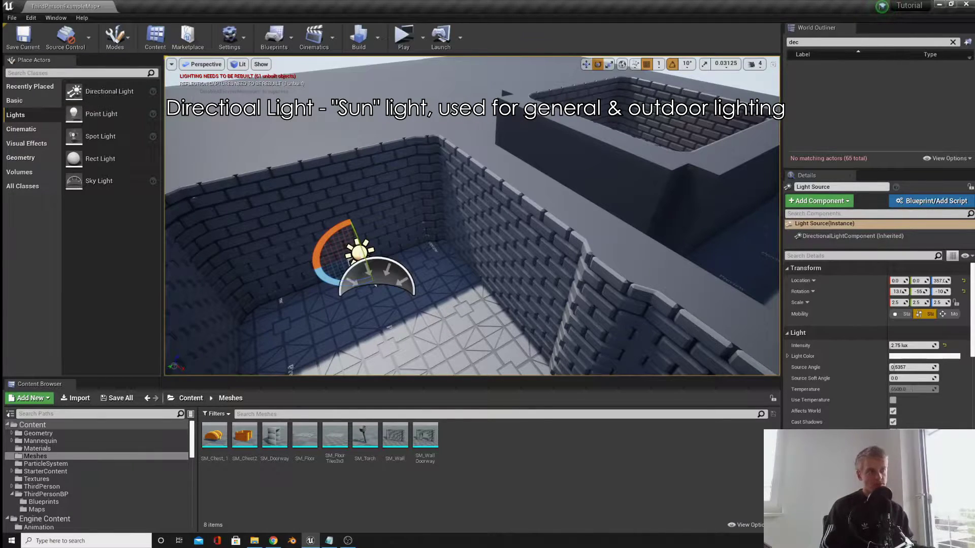
{"action": "right_click_drag", "start_coordinate": [411, 232], "coordinate": [530, 216]}
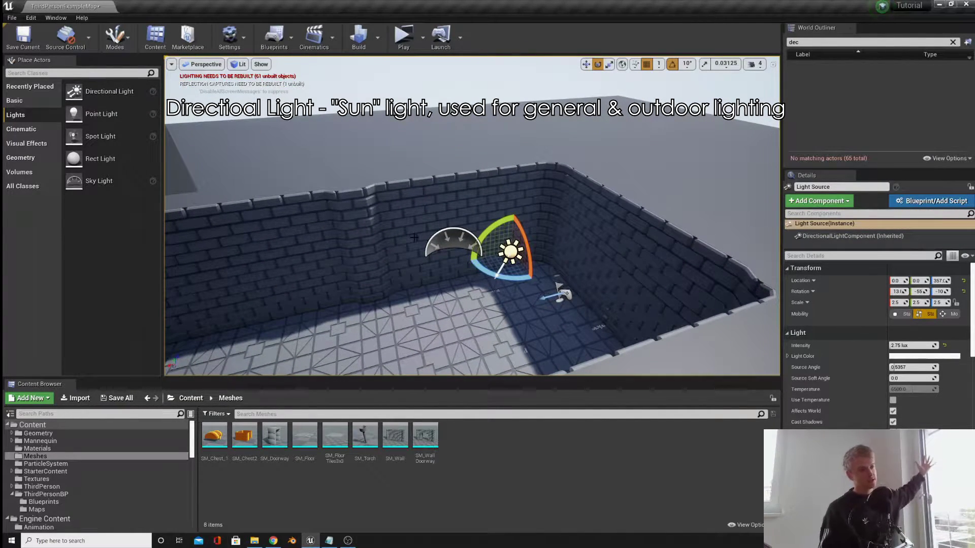
{"action": "right_click_drag", "start_coordinate": [600, 216], "coordinate": [480, 236]}
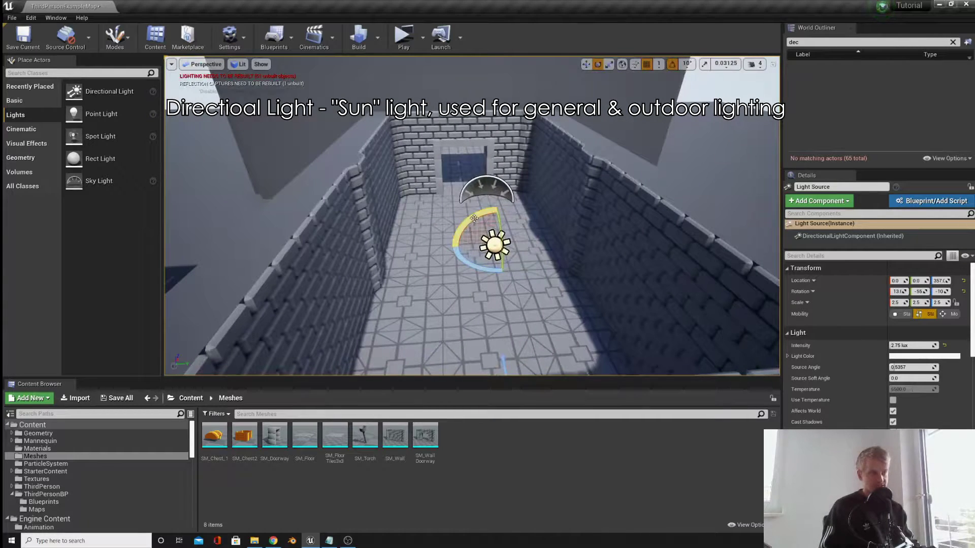
{"action": "left_click_drag", "start_coordinate": [464, 220], "coordinate": [452, 233]}
{"action": "left_click_drag", "start_coordinate": [650, 307], "coordinate": [634, 250]}
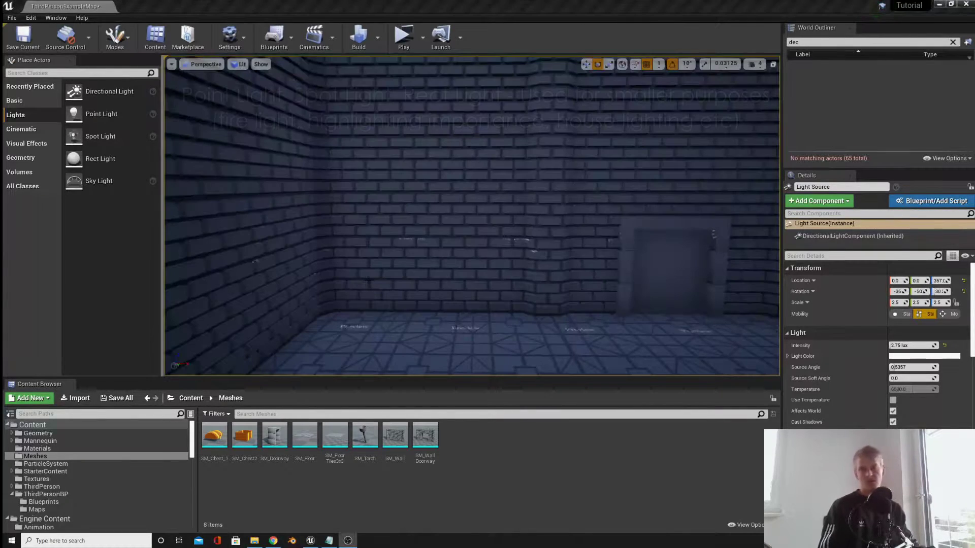
Step: Place a point light in front of the shaded brick wall and raise it to a Z location of about 207
{"action": "right_click_drag", "start_coordinate": [366, 280], "coordinate": [362, 280]}
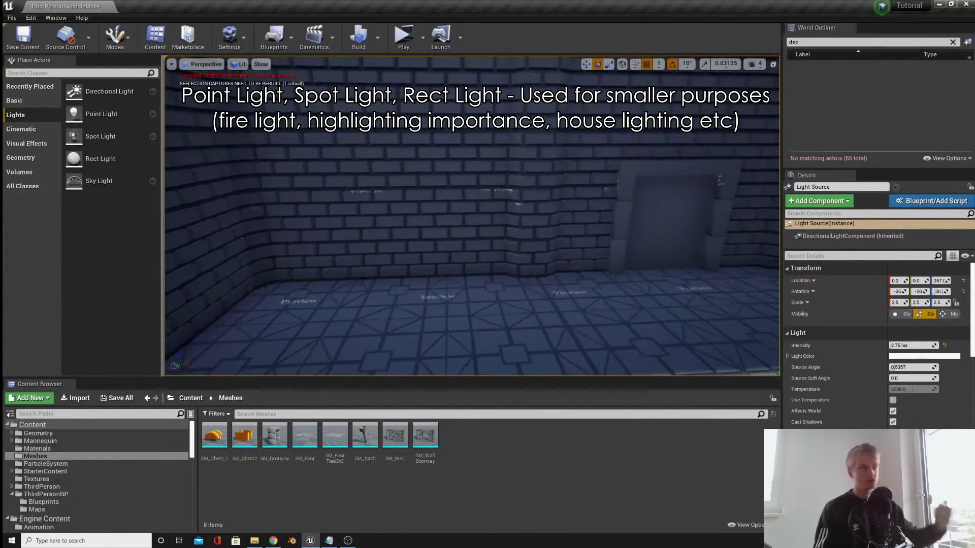
{"action": "left_click_drag", "start_coordinate": [139, 122], "coordinate": [381, 316]}
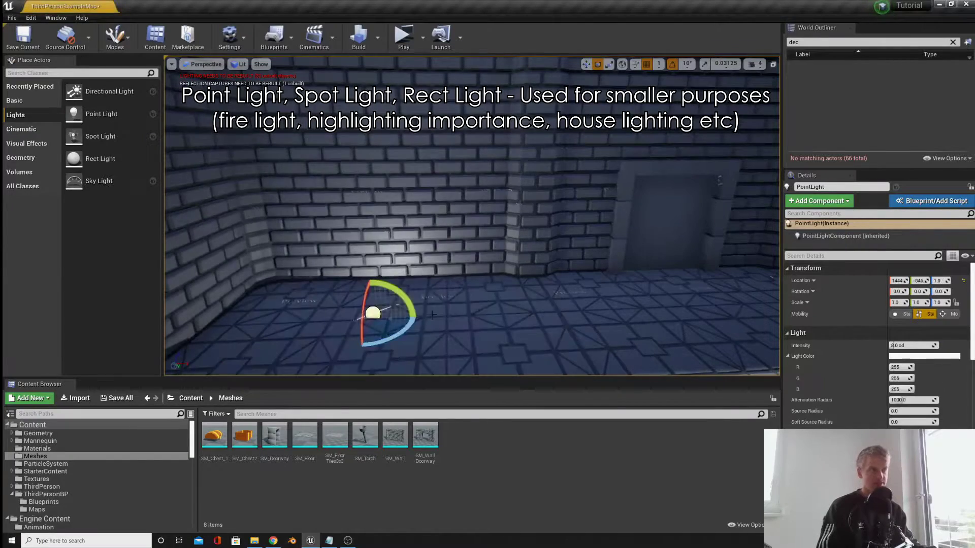
{"action": "right_click_drag", "start_coordinate": [492, 318], "coordinate": [478, 325]}
{"action": "key", "text": "w"}
{"action": "left_click_drag", "start_coordinate": [420, 277], "coordinate": [416, 198]}
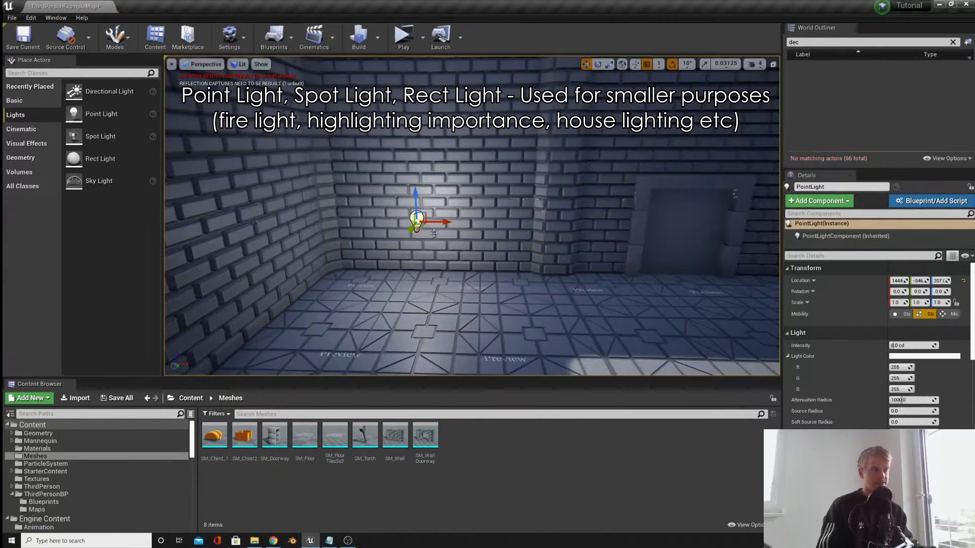
{"action": "right_click_drag", "start_coordinate": [417, 198], "coordinate": [406, 189]}
{"action": "right_click_drag", "start_coordinate": [437, 238], "coordinate": [427, 237]}
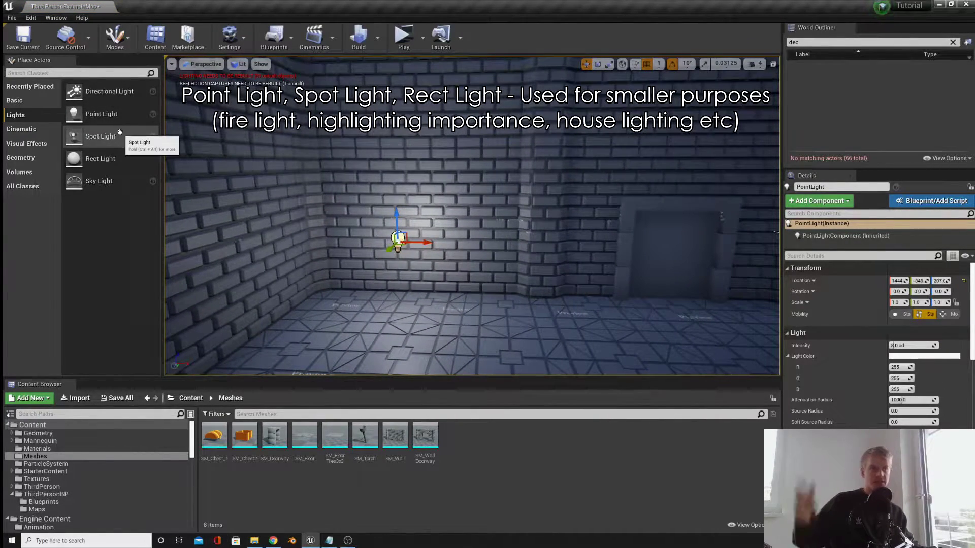
Step: Place a spot light between the point light and the doorway and raise it to a Z location of about 337
{"action": "left_click_drag", "start_coordinate": [101, 136], "coordinate": [484, 247]}
{"action": "left_click_drag", "start_coordinate": [483, 213], "coordinate": [483, 165]}
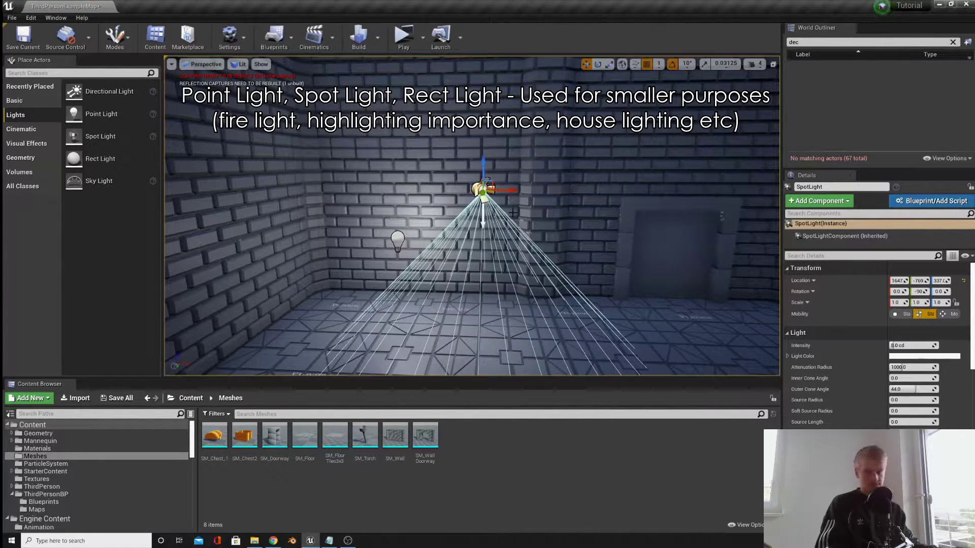
{"action": "right_click_drag", "start_coordinate": [443, 153], "coordinate": [464, 173]}
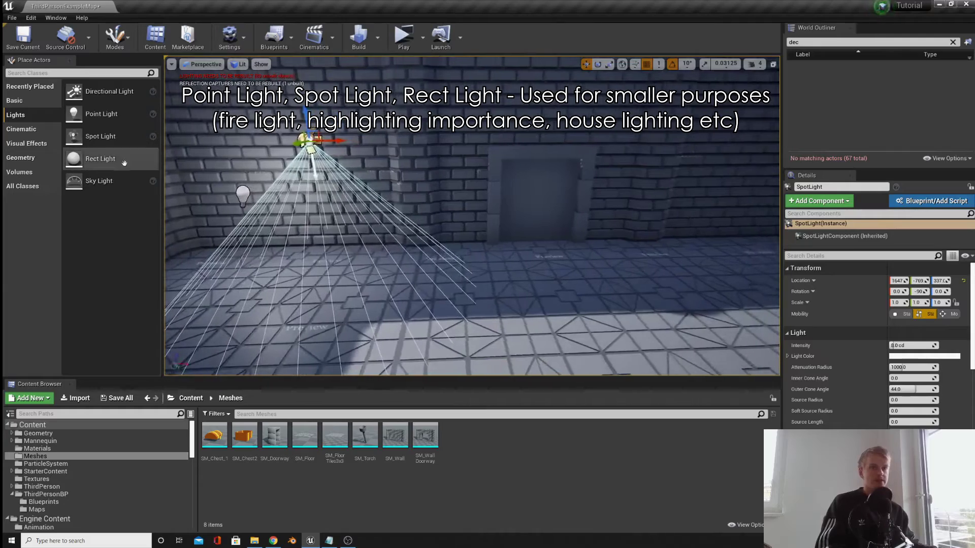
Step: Place a rect light beside the doorway, raised to a Z location of about 263, and rotate it to -90° pitch
{"action": "left_click_drag", "start_coordinate": [100, 158], "coordinate": [447, 269]}
{"action": "right_click_drag", "start_coordinate": [461, 261], "coordinate": [448, 258]}
{"action": "left_click_drag", "start_coordinate": [482, 262], "coordinate": [488, 171]}
{"action": "key", "text": "g"}
{"action": "key", "text": "e"}
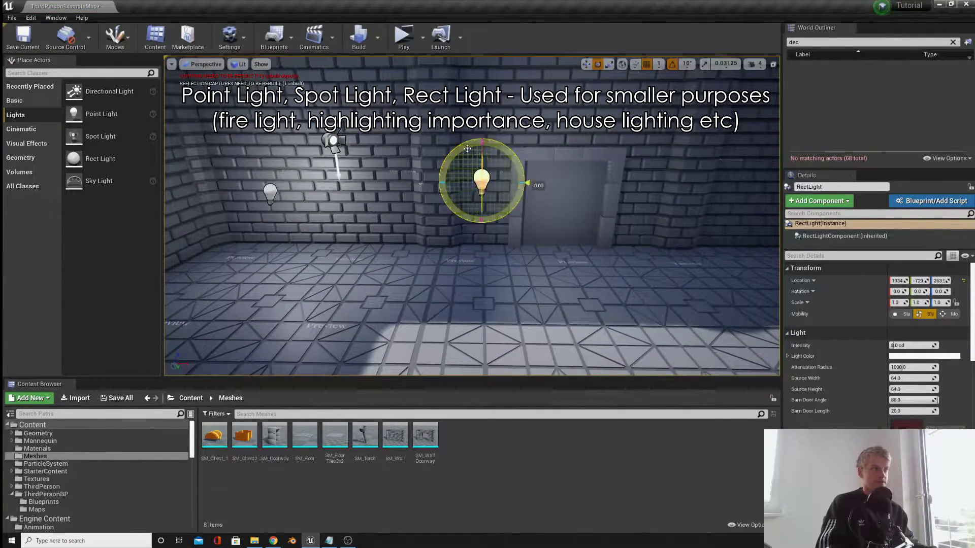
{"action": "left_click_drag", "start_coordinate": [483, 220], "coordinate": [489, 224]}
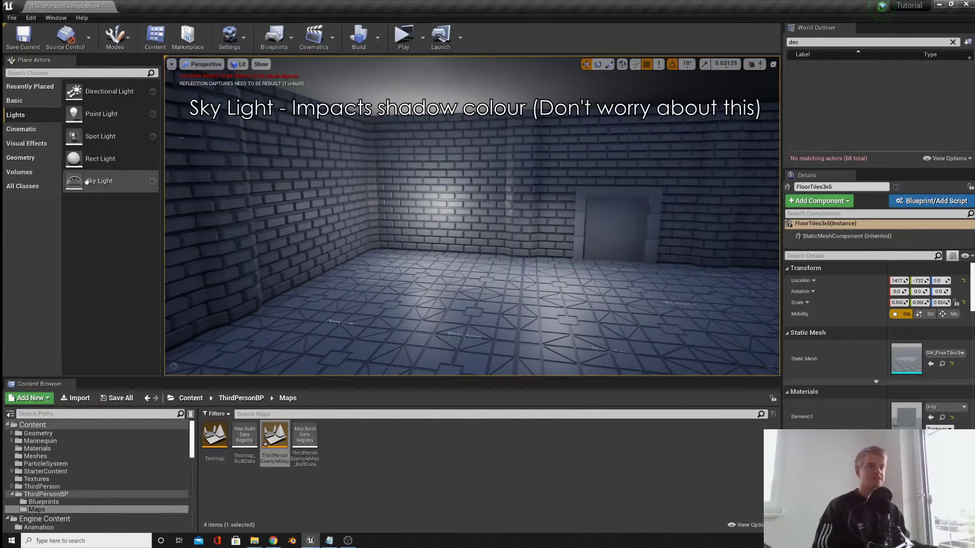
Step: Add a sky light in the middle of the room and check its effect on the shadows from several viewpoints
{"action": "left_click_drag", "start_coordinate": [99, 180], "coordinate": [457, 224]}
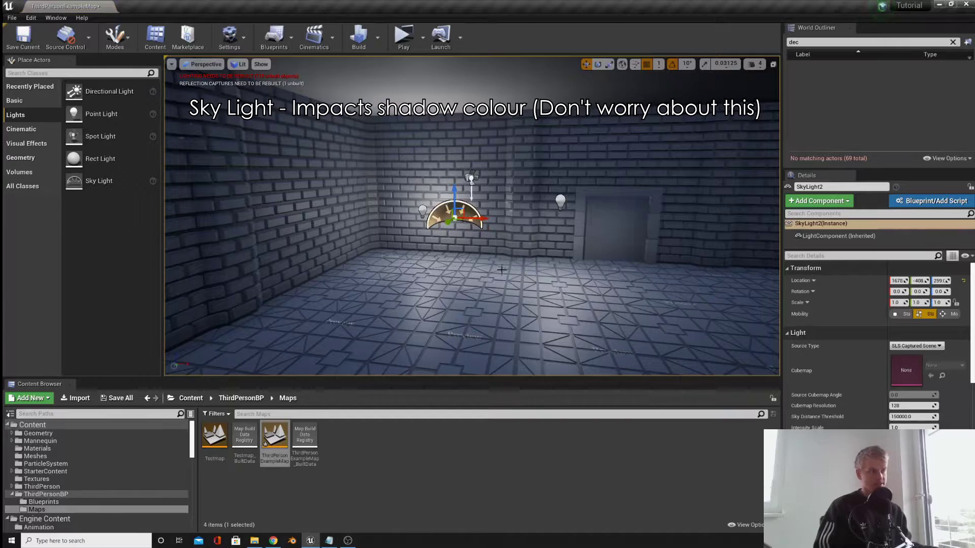
{"action": "key", "text": "f"}
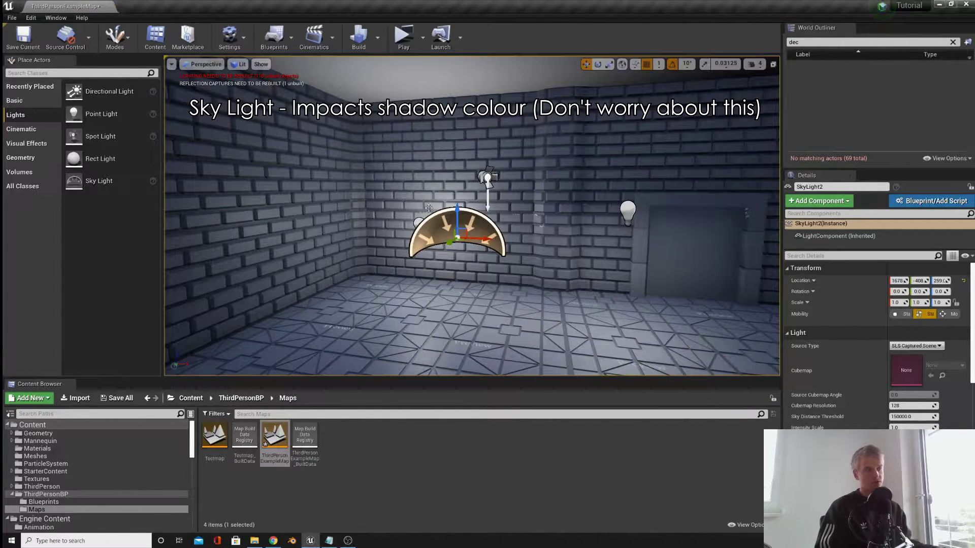
{"action": "key", "text": "s"}
{"action": "right_click_drag", "start_coordinate": [482, 331], "coordinate": [504, 259]}
{"action": "key", "text": "f"}
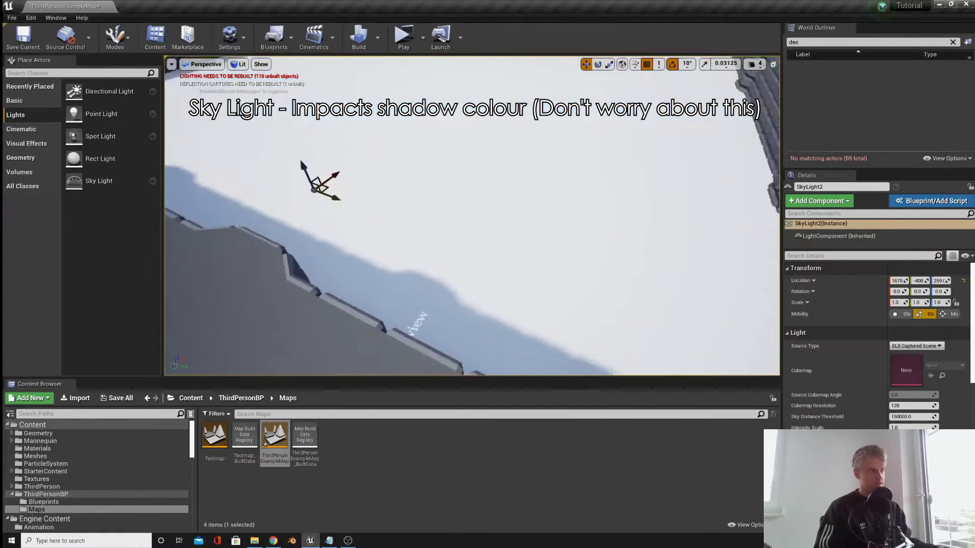
{"action": "key", "text": "w"}
{"action": "mouse_move", "coordinate": [491, 266]}
{"action": "right_mouse_down"}
{"action": "mouse_move", "coordinate": [482, 255]}
{"action": "mouse_move", "coordinate": [493, 265]}
{"action": "right_mouse_up"}
{"action": "scroll", "coordinate": [641, 255], "scroll_direction": "down", "scroll_amount": 5}
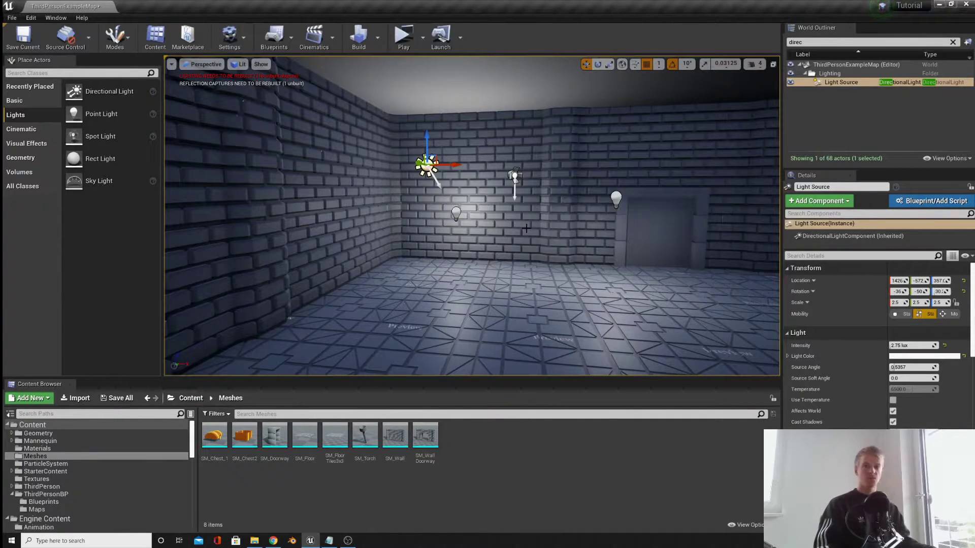
Step: Try out different intensity and light colour settings on the Light Source directional light
{"action": "right_click_drag", "start_coordinate": [418, 195], "coordinate": [417, 176]}
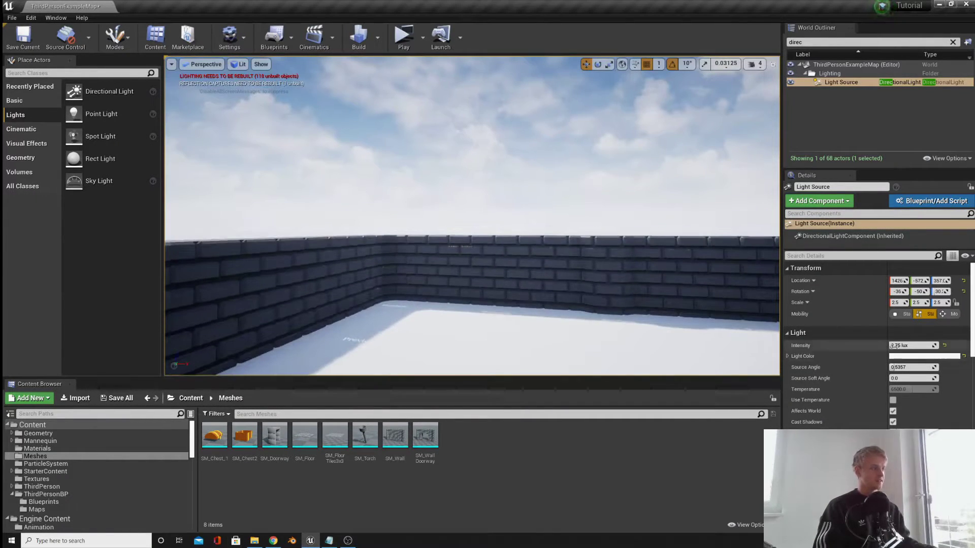
{"action": "left_click_drag", "start_coordinate": [902, 346], "coordinate": [909, 346]}
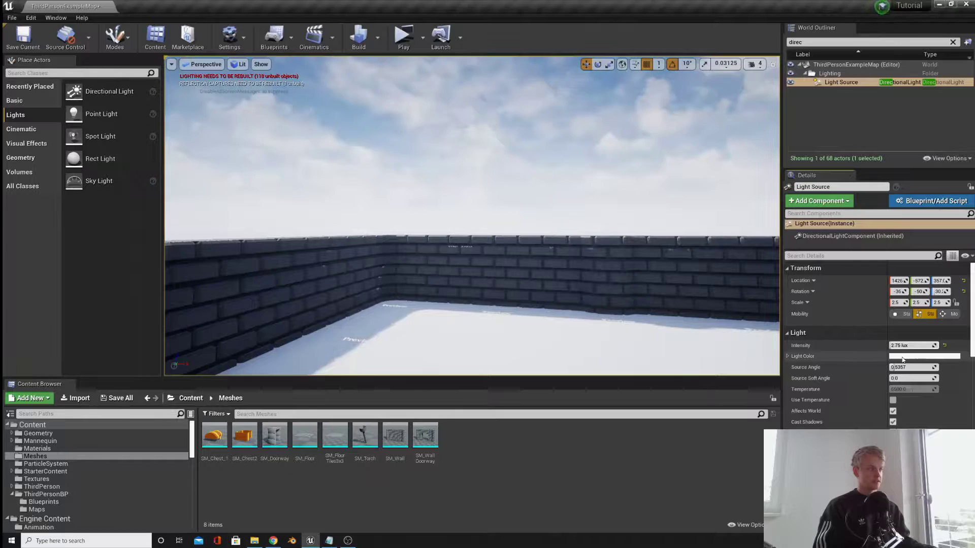
{"action": "left_click", "coordinate": [914, 356]}
{"action": "left_click_drag", "start_coordinate": [795, 391], "coordinate": [772, 428]}
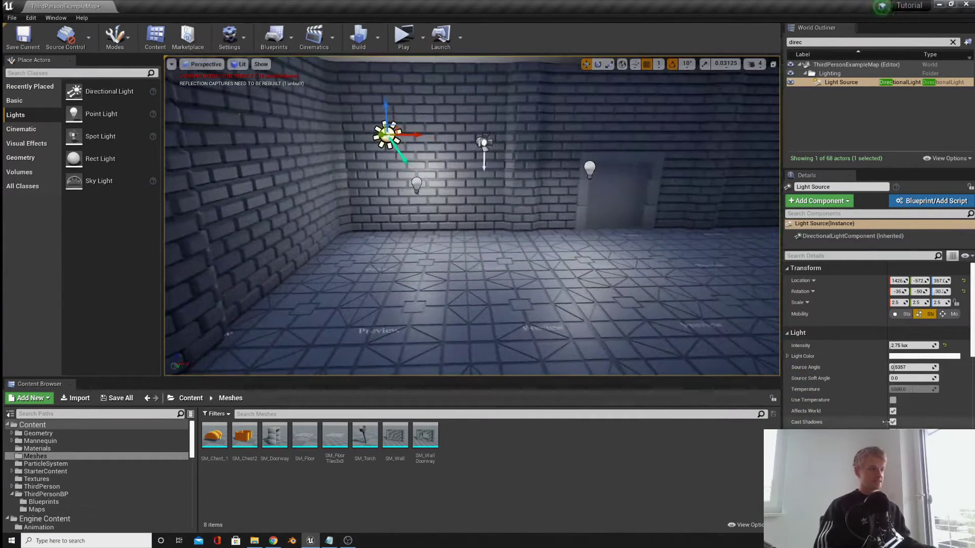
Step: Compare the light properties of the point light, spot light and rect light, then return to the point light
{"action": "right_click_drag", "start_coordinate": [652, 344], "coordinate": [621, 322]}
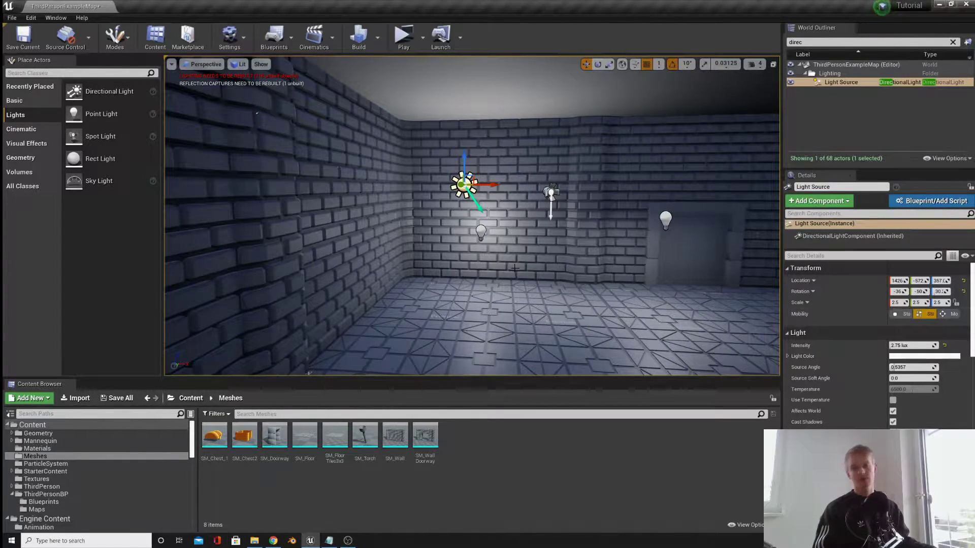
{"action": "key", "text": "w"}
{"action": "right_click_drag", "start_coordinate": [515, 268], "coordinate": [553, 282]}
{"action": "left_click", "coordinate": [432, 213]}
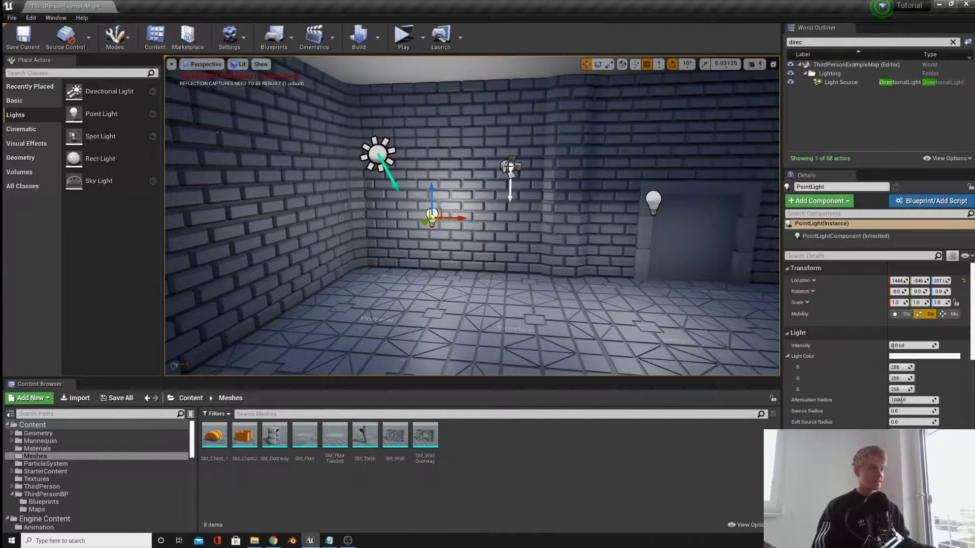
{"action": "left_click", "coordinate": [508, 167]}
{"action": "left_click", "coordinate": [654, 202]}
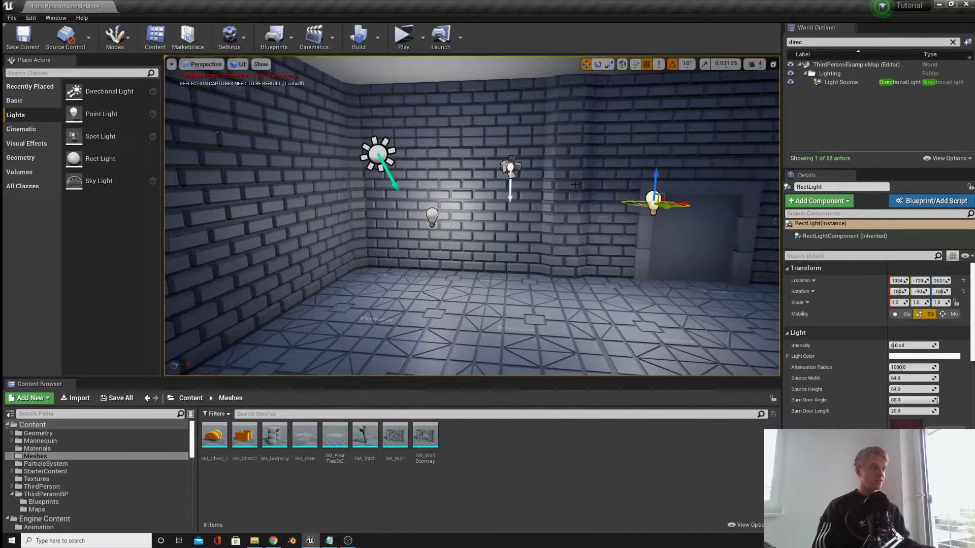
{"action": "left_click", "coordinate": [432, 214]}
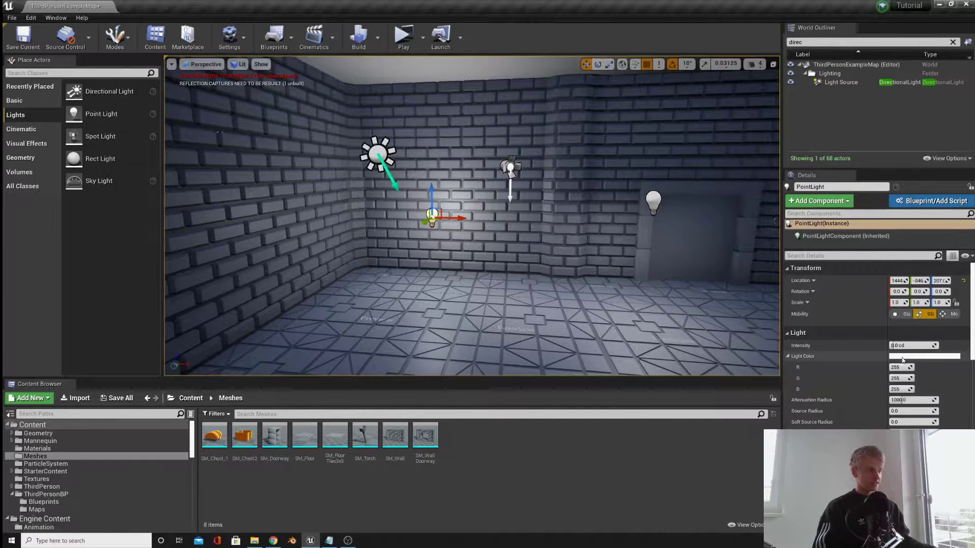
Step: Raise the point light's intensity and reduce its attenuation radius to about 547
{"action": "key", "text": "s"}
{"action": "right_click_drag", "start_coordinate": [696, 300], "coordinate": [609, 282]}
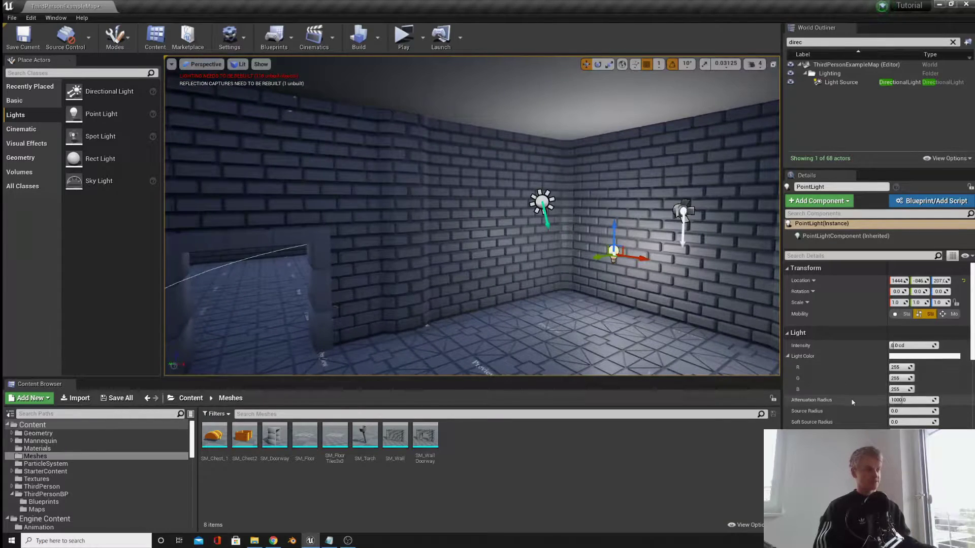
{"action": "key", "text": "s"}
{"action": "right_click_drag", "start_coordinate": [700, 305], "coordinate": [675, 309]}
{"action": "key", "text": "a"}
{"action": "left_click_drag", "start_coordinate": [906, 401], "coordinate": [906, 401]}
{"action": "left_click_drag", "start_coordinate": [902, 346], "coordinate": [934, 346]}
{"action": "mouse_move", "coordinate": [911, 400]}
{"action": "left_mouse_down"}
{"action": "mouse_move", "coordinate": [932, 400]}
{"action": "mouse_move", "coordinate": [881, 400]}
{"action": "mouse_move", "coordinate": [895, 400]}
{"action": "left_mouse_up"}
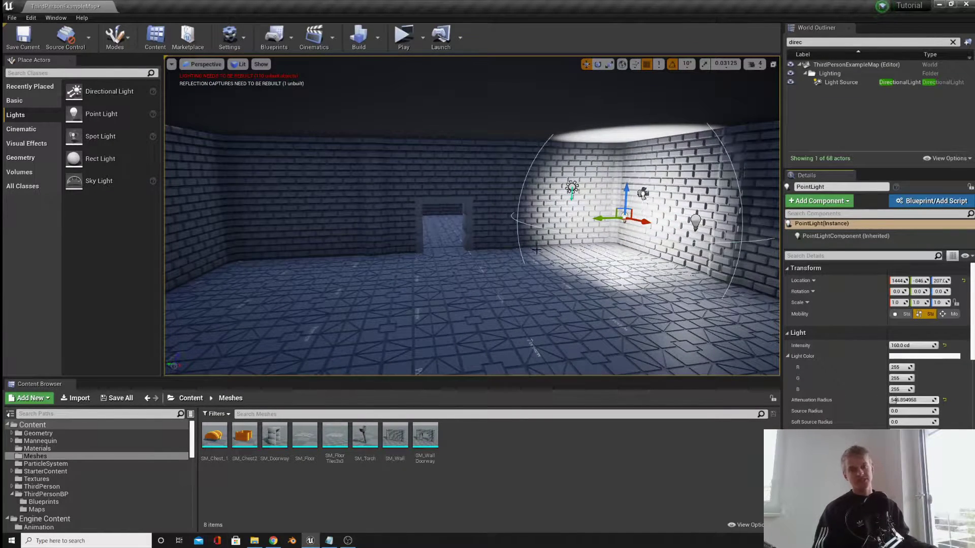
{"action": "right_click_drag", "start_coordinate": [588, 258], "coordinate": [662, 255]}
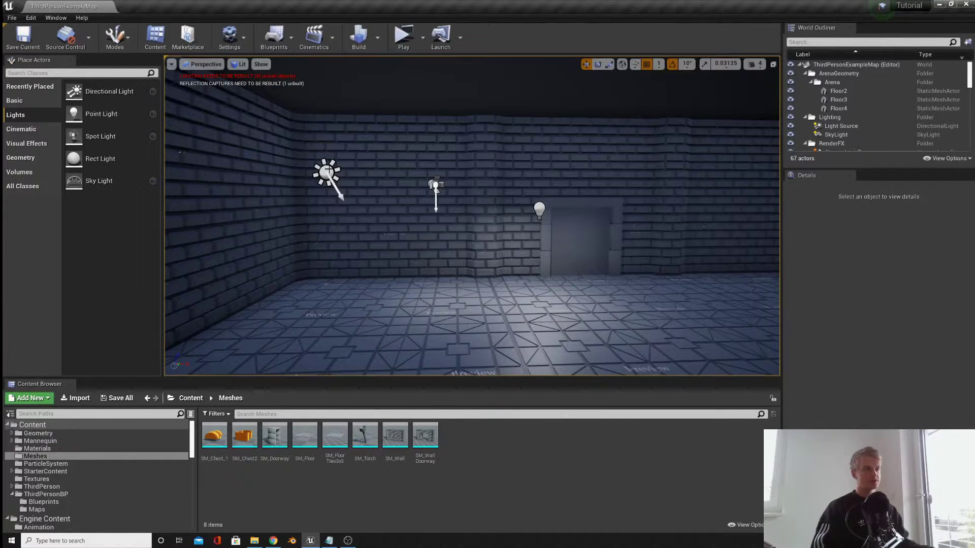
Step: Delete the spot light and the rect light from the brick room
{"action": "left_click", "coordinate": [434, 186]}
{"action": "key", "text": "Delete"}
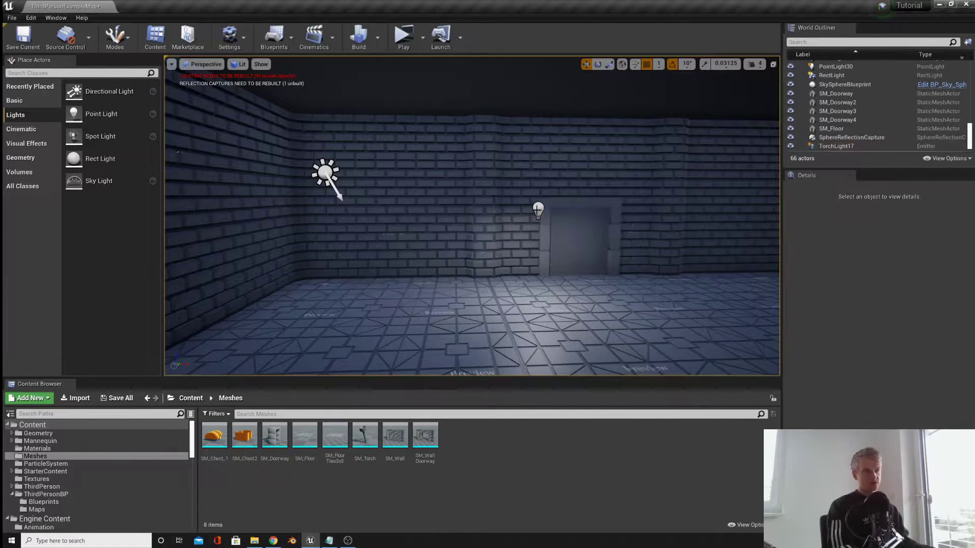
{"action": "right_click_drag", "start_coordinate": [435, 186], "coordinate": [311, 203]}
{"action": "right_click_drag", "start_coordinate": [523, 216], "coordinate": [569, 217]}
{"action": "left_click", "coordinate": [378, 40]}
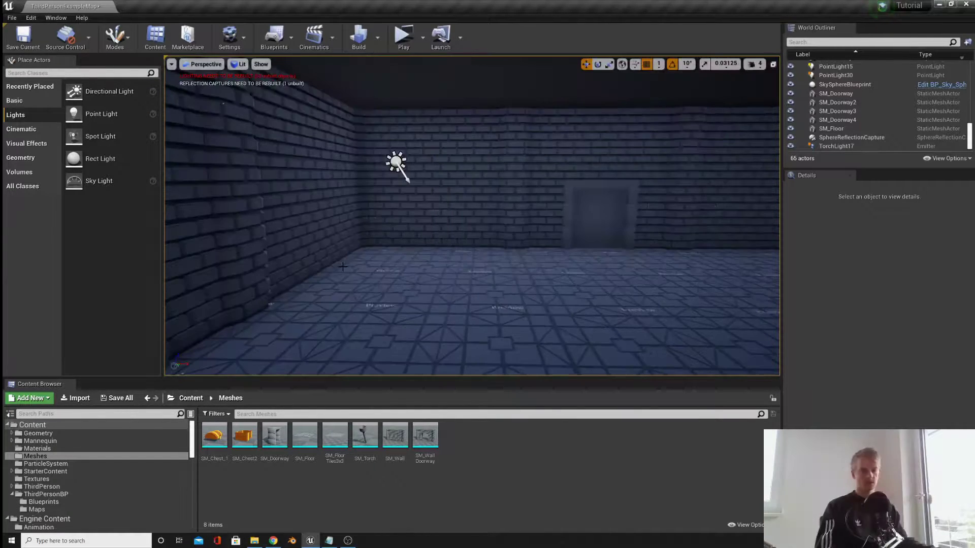
Step: Place a point light in the room, raise it well above the floor, and try a lighting-only build
{"action": "left_click_drag", "start_coordinate": [101, 114], "coordinate": [434, 281]}
{"action": "left_click_drag", "start_coordinate": [435, 245], "coordinate": [435, 175]}
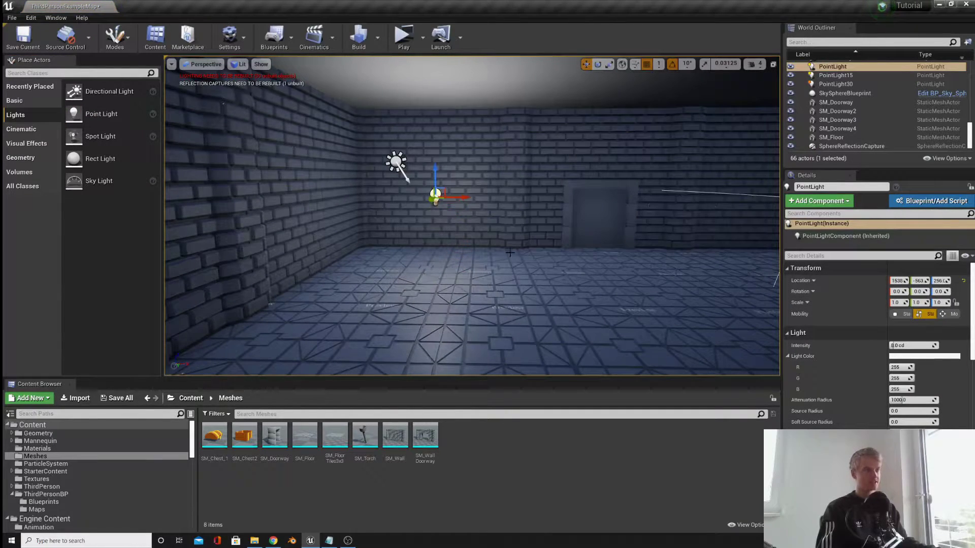
{"action": "right_click_drag", "start_coordinate": [481, 126], "coordinate": [476, 122]}
{"action": "key", "text": "s"}
{"action": "mouse_move", "coordinate": [464, 170]}
{"action": "right_mouse_down"}
{"action": "mouse_move", "coordinate": [452, 170]}
{"action": "mouse_move", "coordinate": [464, 170]}
{"action": "right_mouse_up"}
{"action": "key", "text": "s"}
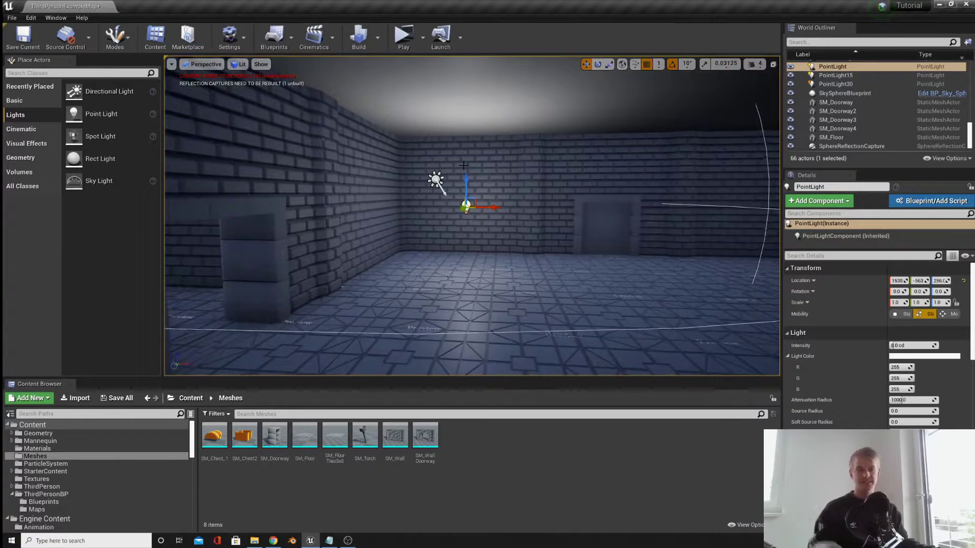
{"action": "left_click", "coordinate": [377, 37]}
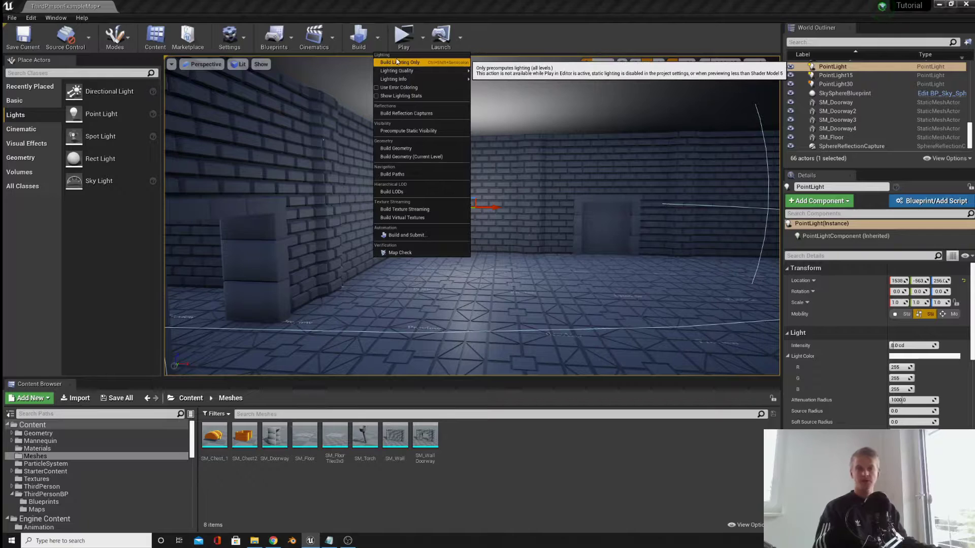
{"action": "left_click", "coordinate": [397, 61]}
Step: Delete the point light from the room and build only the lighting
{"action": "scroll", "coordinate": [528, 178], "scroll_direction": "up", "scroll_amount": 5}
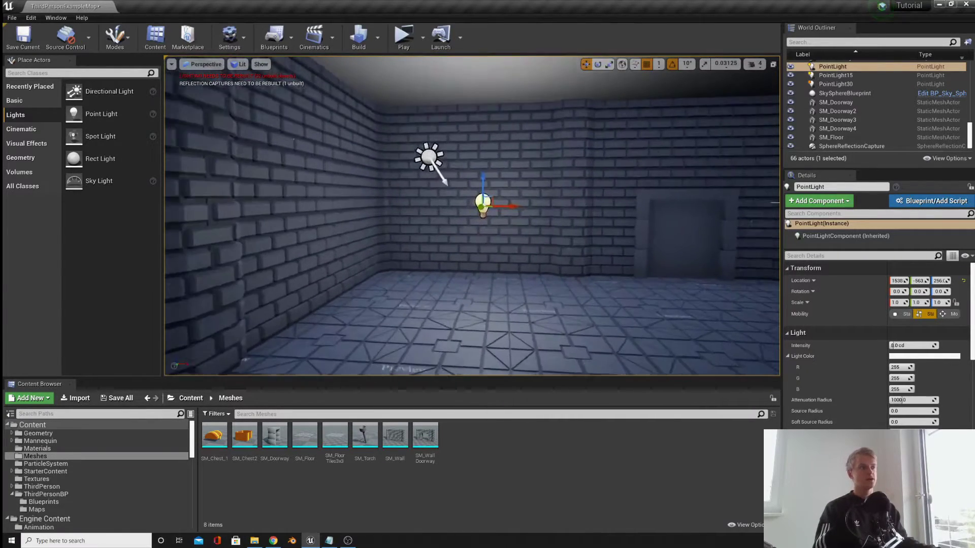
{"action": "scroll", "coordinate": [528, 178], "scroll_direction": "down", "scroll_amount": 1}
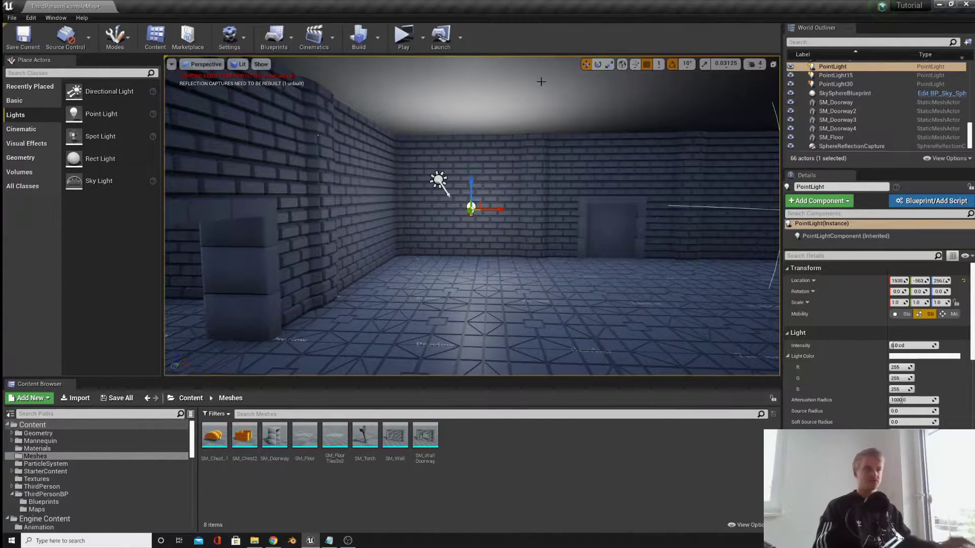
{"action": "scroll", "coordinate": [479, 255], "scroll_direction": "up", "scroll_amount": 3}
{"action": "key", "text": "Delete"}
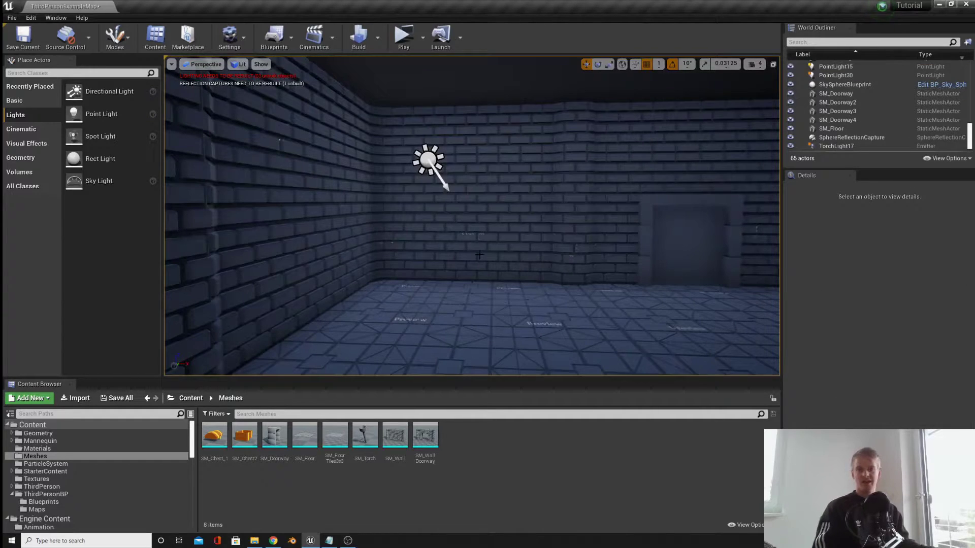
{"action": "scroll", "coordinate": [480, 255], "scroll_direction": "down", "scroll_amount": 4}
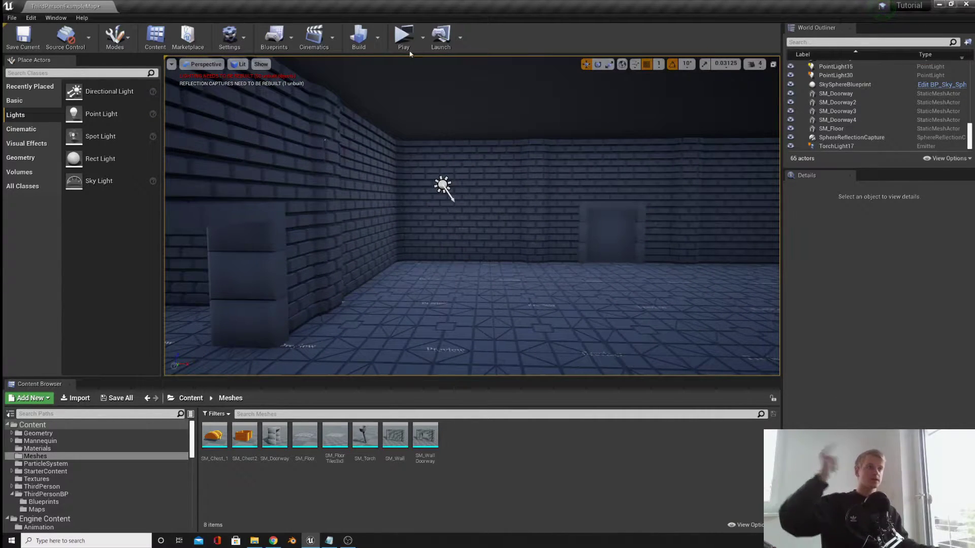
{"action": "left_click", "coordinate": [377, 37]}
{"action": "left_click", "coordinate": [400, 64]}
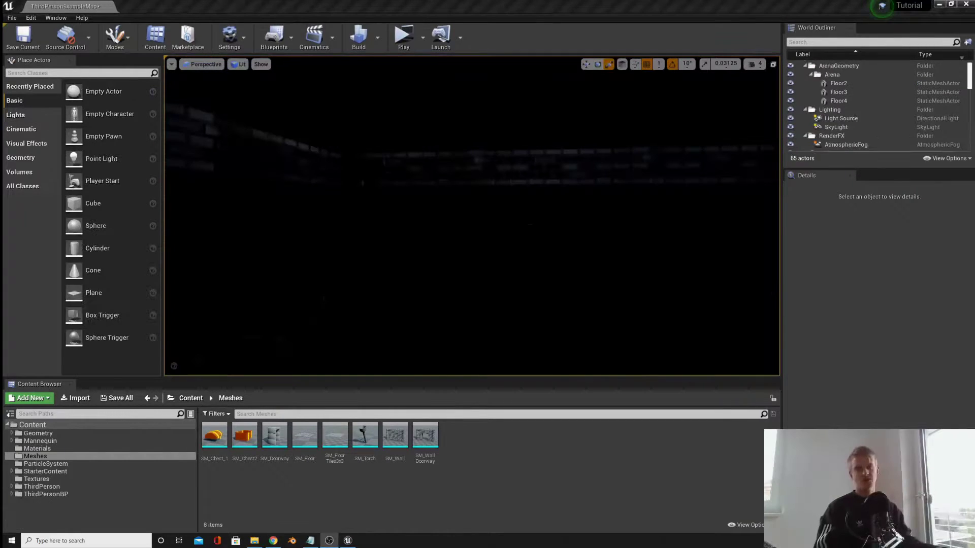
Step: Duplicate the Floor4 slab above the brick room and raise the copy to a Z location of 1174
{"action": "right_click_drag", "start_coordinate": [508, 219], "coordinate": [325, 216]}
{"action": "mouse_move", "coordinate": [472, 216]}
{"action": "right_mouse_down"}
{"action": "mouse_move", "coordinate": [406, 216]}
{"action": "mouse_move", "coordinate": [471, 215]}
{"action": "right_mouse_up"}
{"action": "right_click_drag", "start_coordinate": [498, 272], "coordinate": [472, 280]}
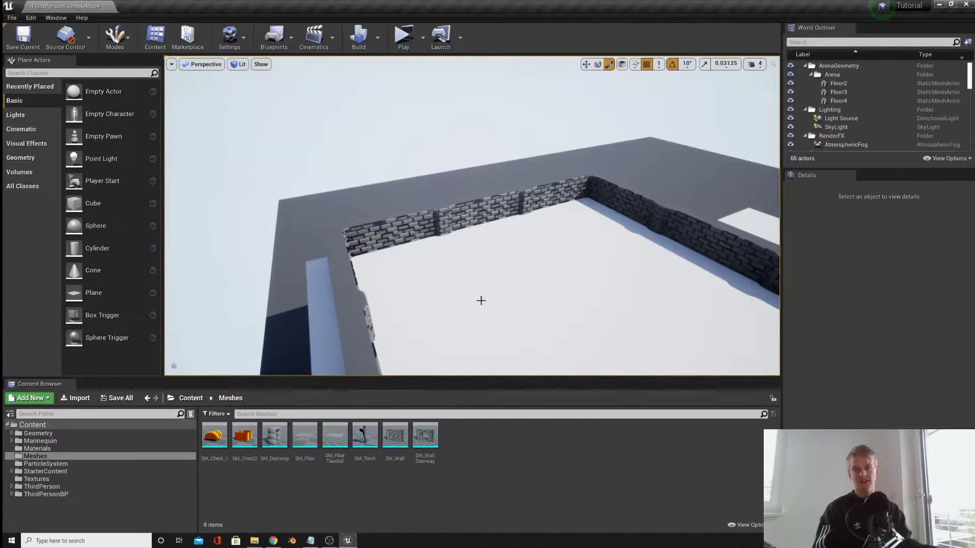
{"action": "mouse_move", "coordinate": [449, 275]}
{"action": "right_mouse_down"}
{"action": "mouse_move", "coordinate": [485, 276]}
{"action": "mouse_move", "coordinate": [446, 270]}
{"action": "mouse_move", "coordinate": [463, 264]}
{"action": "right_mouse_up"}
{"action": "left_click", "coordinate": [463, 264]}
{"action": "key", "text": "w"}
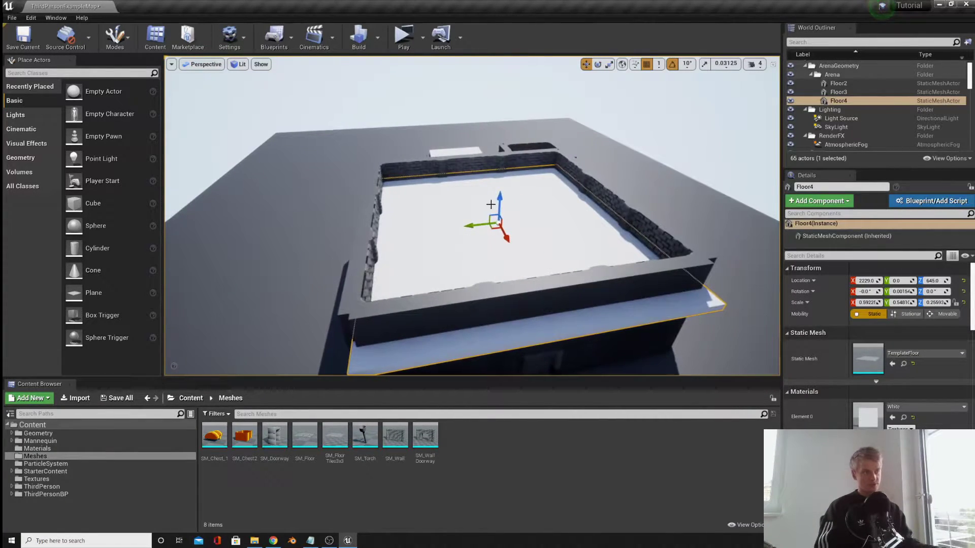
{"action": "left_click_drag", "start_coordinate": [502, 200], "coordinate": [501, 140], "text": "alt"}
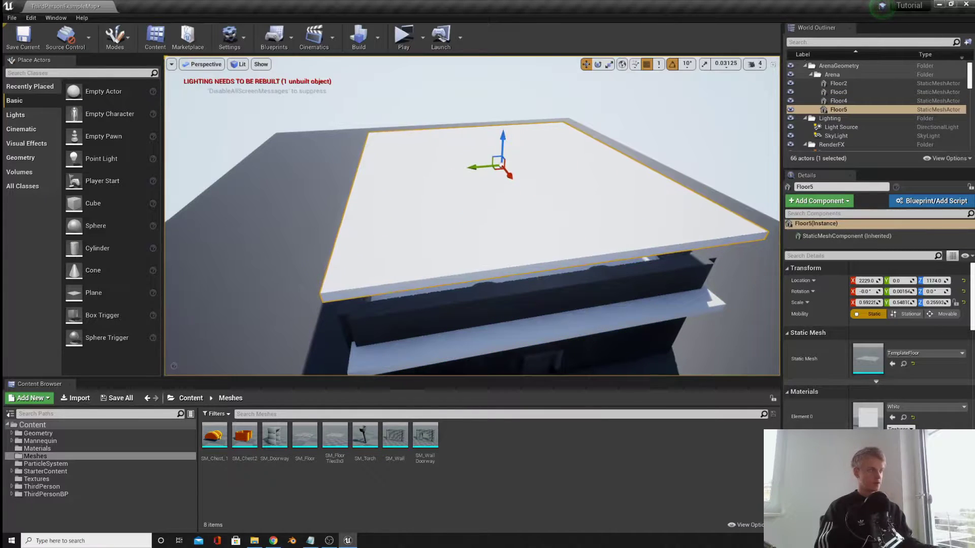
Step: Assign the Purple material to the raised slab and enlarge its X and Y scale to about 1.71 and 1.67
{"action": "left_click", "coordinate": [924, 407]}
{"action": "left_click", "coordinate": [886, 285]}
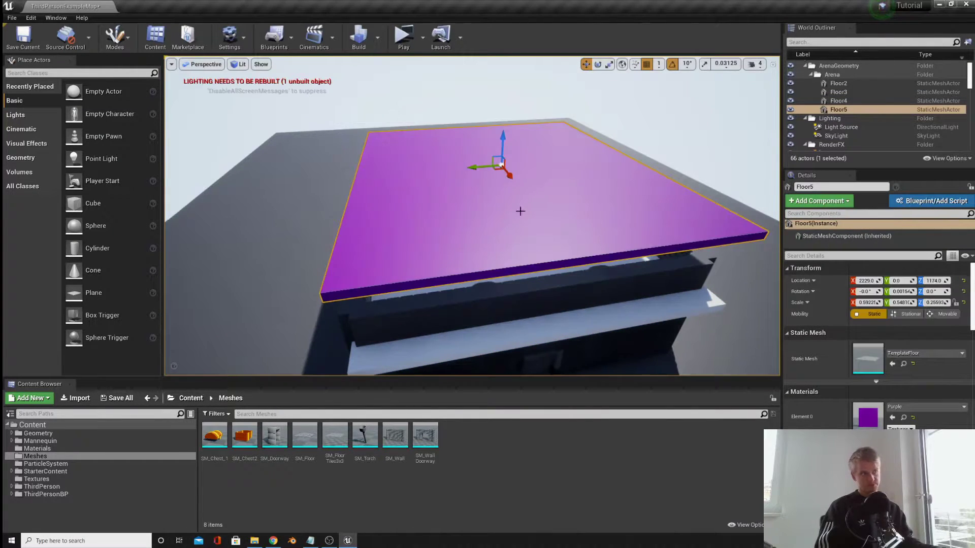
{"action": "key", "text": "s"}
{"action": "right_click_drag", "start_coordinate": [520, 211], "coordinate": [485, 205]}
{"action": "key", "text": "r"}
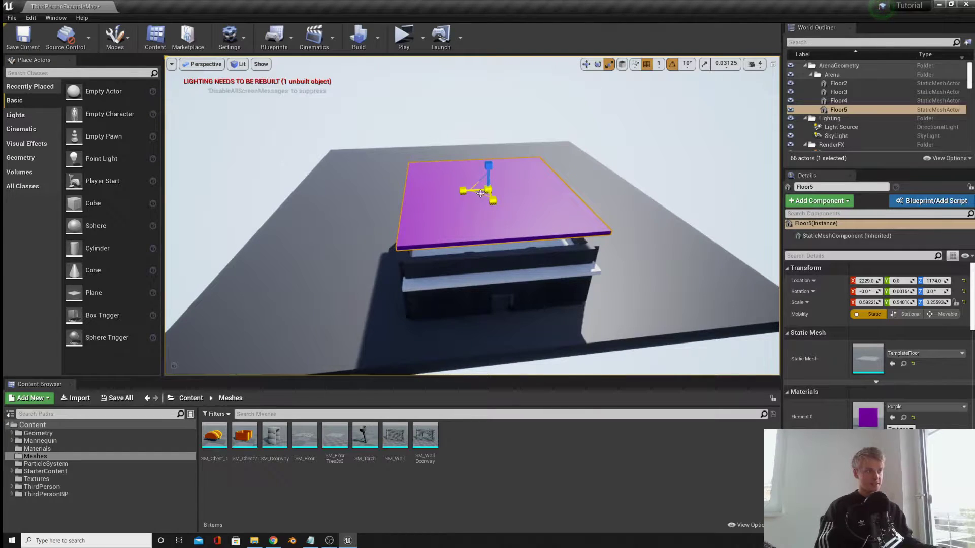
{"action": "left_click_drag", "start_coordinate": [480, 194], "coordinate": [528, 214]}
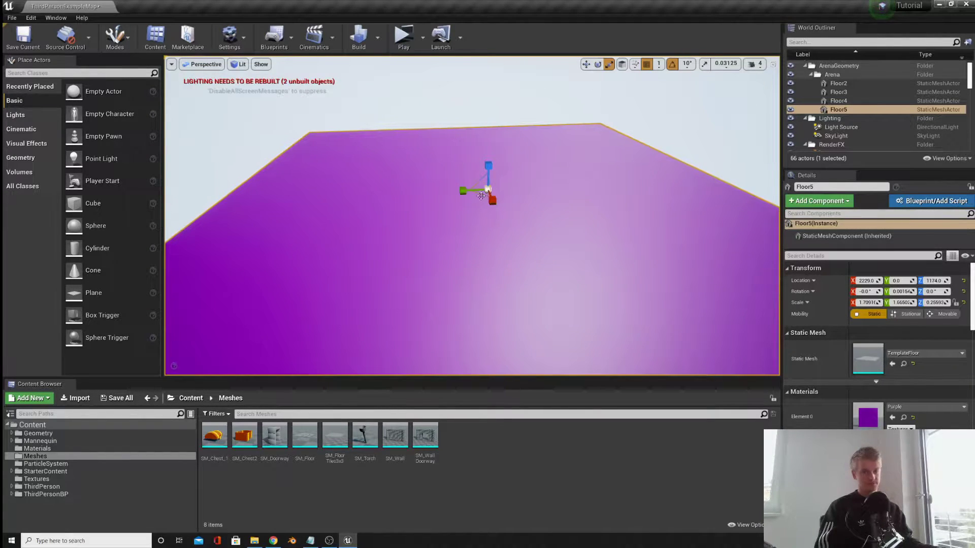
Step: Rebuild the lighting with the purple slab overhead and inspect the buildings and interior beneath it
{"action": "right_click_drag", "start_coordinate": [481, 195], "coordinate": [488, 153]}
{"action": "key", "text": "w"}
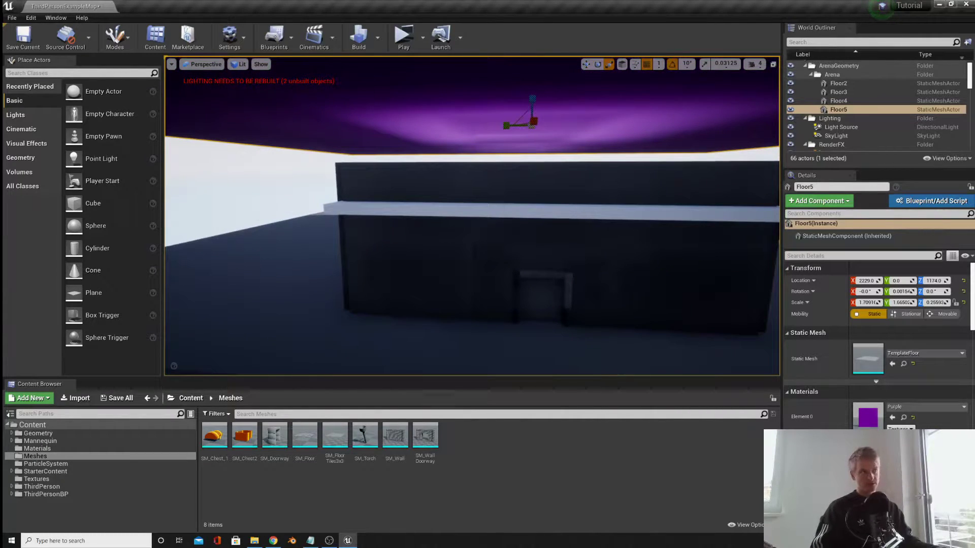
{"action": "left_click", "coordinate": [377, 37]}
{"action": "mouse_move", "coordinate": [414, 71]}
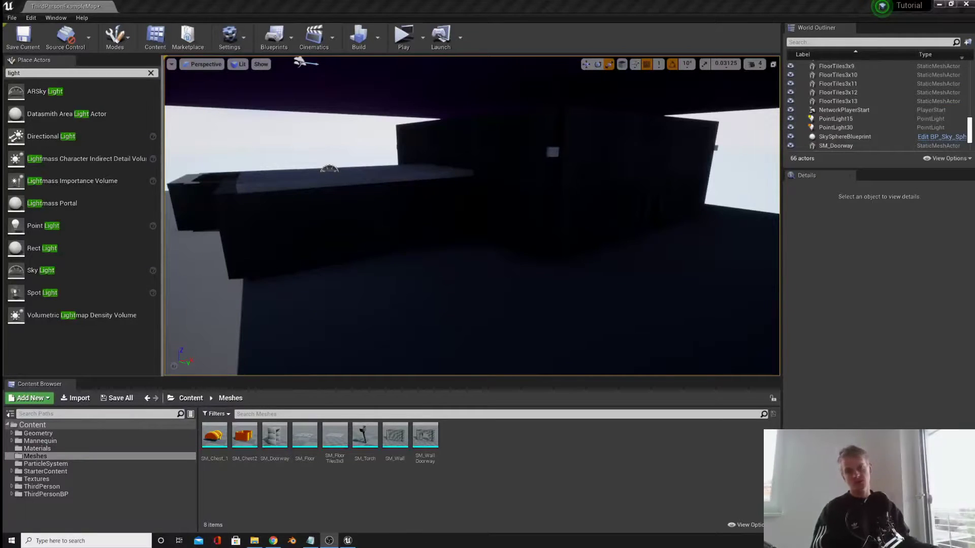
{"action": "left_click", "coordinate": [473, 294]}
{"action": "right_click_drag", "start_coordinate": [472, 295], "coordinate": [475, 335]}
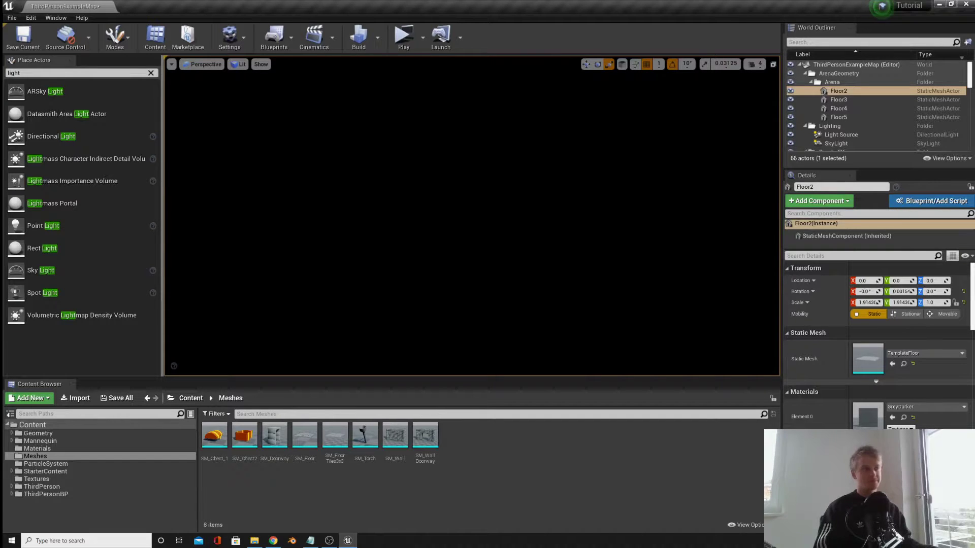
{"action": "right_click_drag", "start_coordinate": [455, 198], "coordinate": [447, 192]}
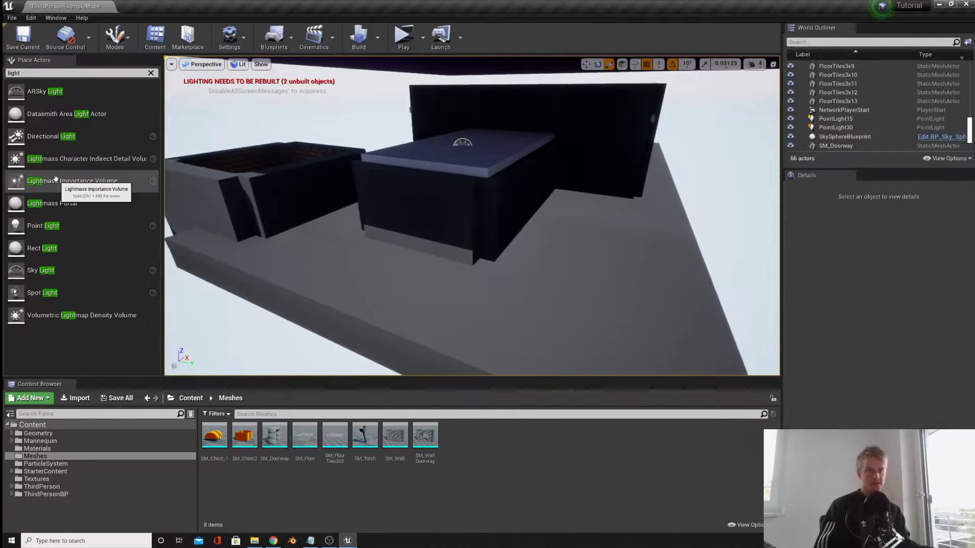
Step: Place a Lightmass Importance Volume on the ground in front of the middle building
{"action": "left_click_drag", "start_coordinate": [56, 178], "coordinate": [298, 260]}
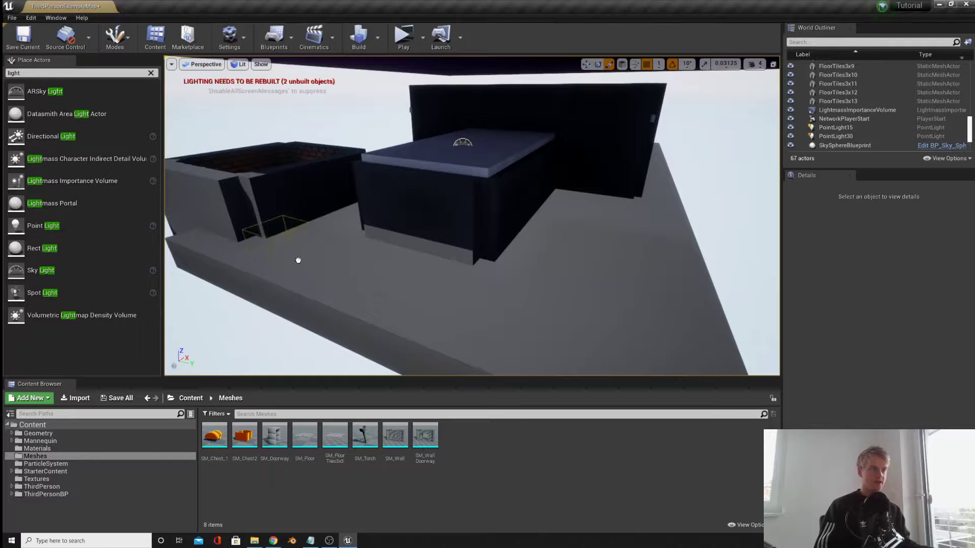
{"action": "left_click_drag", "start_coordinate": [393, 255], "coordinate": [393, 255]}
{"action": "scroll", "coordinate": [408, 255], "scroll_direction": "down", "scroll_amount": 5}
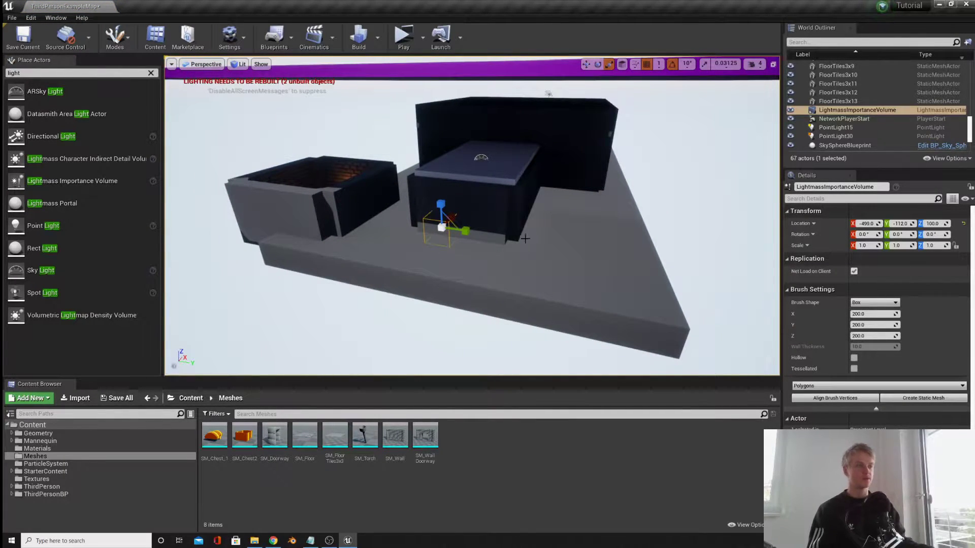
{"action": "right_click_drag", "start_coordinate": [525, 239], "coordinate": [530, 242]}
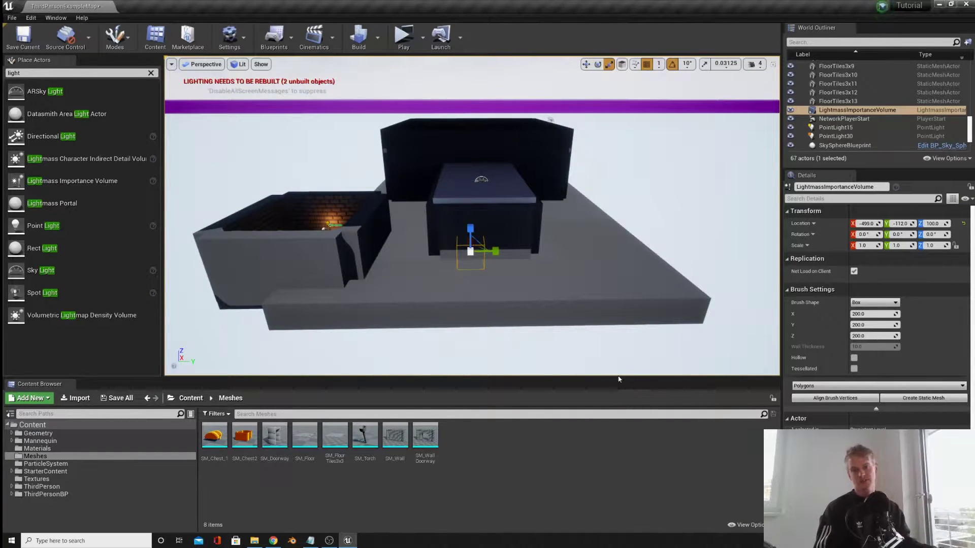
{"action": "scroll", "coordinate": [439, 280], "scroll_direction": "up", "scroll_amount": 3}
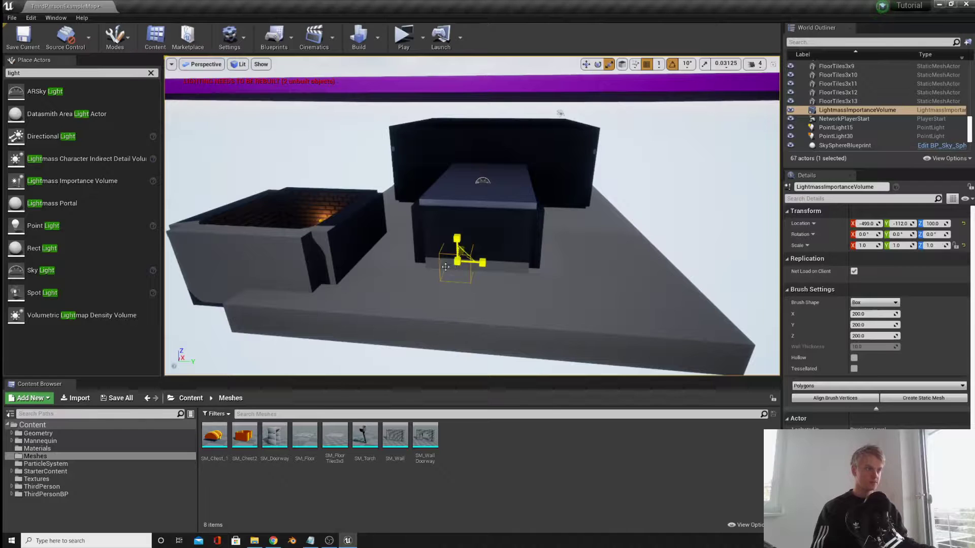
Step: Scale the Lightmass Importance Volume to about 6.92 × 9.34 × 5.92 and move it to an X location of 1086
{"action": "left_click_drag", "start_coordinate": [464, 251], "coordinate": [533, 266]}
{"action": "right_click_drag", "start_coordinate": [533, 265], "coordinate": [496, 264]}
{"action": "key", "text": "w"}
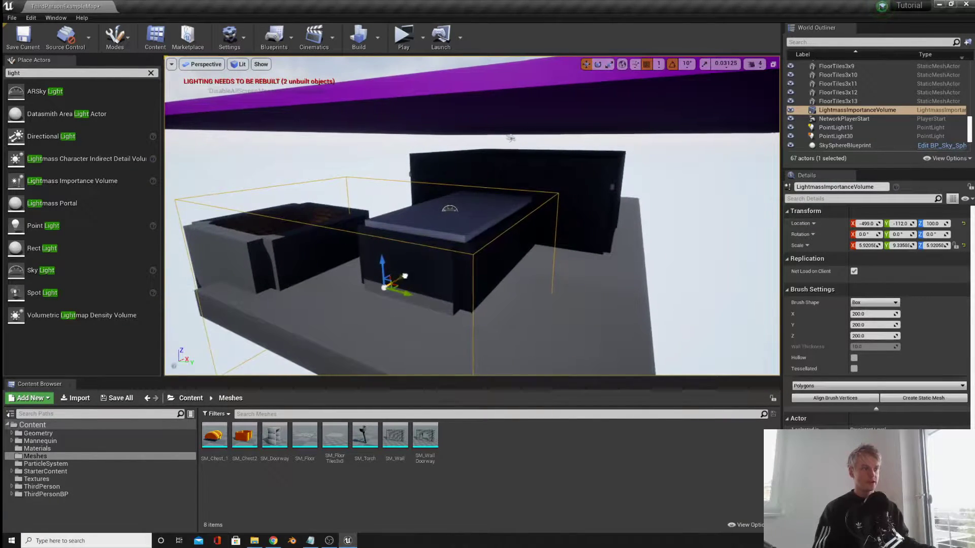
{"action": "left_click_drag", "start_coordinate": [405, 276], "coordinate": [497, 222]}
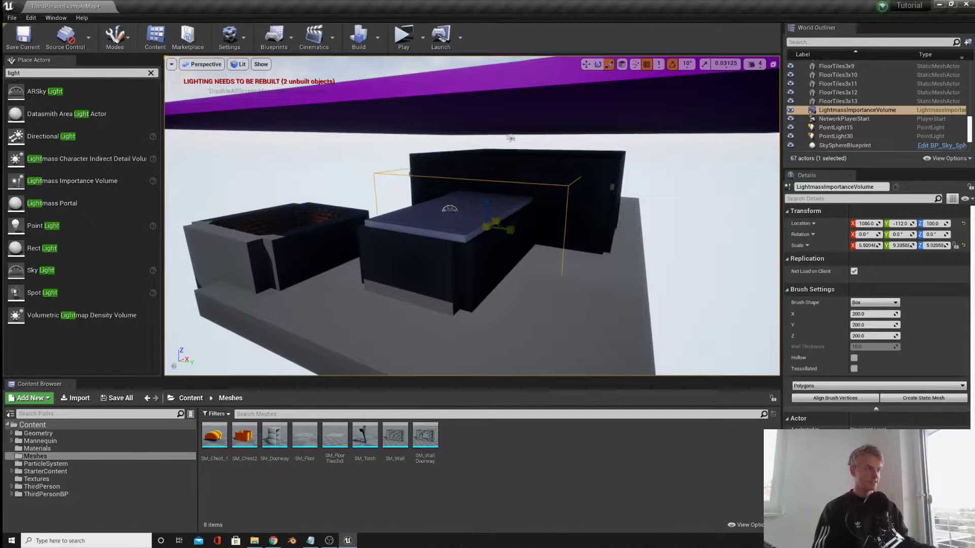
{"action": "right_click_drag", "start_coordinate": [497, 223], "coordinate": [493, 231]}
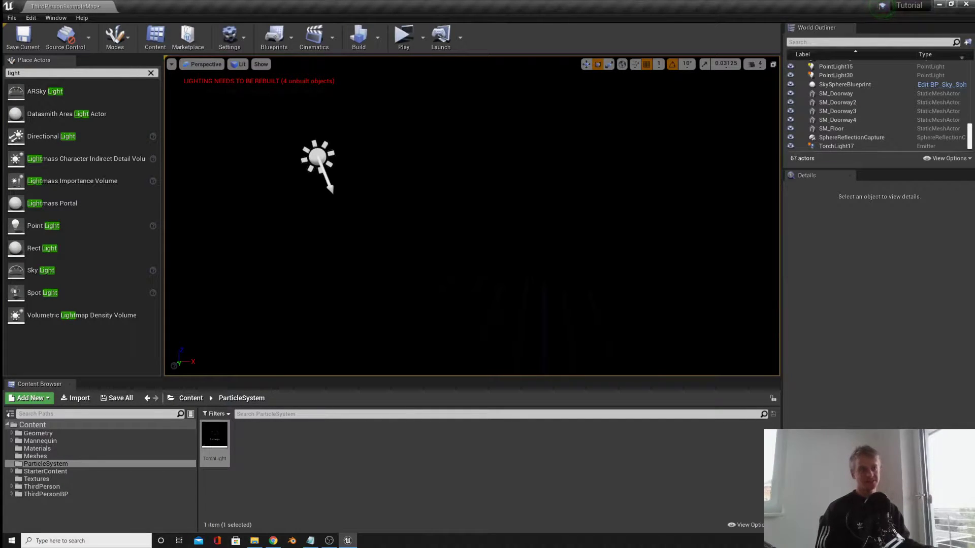
Step: Place a point light near the corner of the dark room and raise it to a Z location of 250
{"action": "right_click_drag", "start_coordinate": [386, 203], "coordinate": [406, 219]}
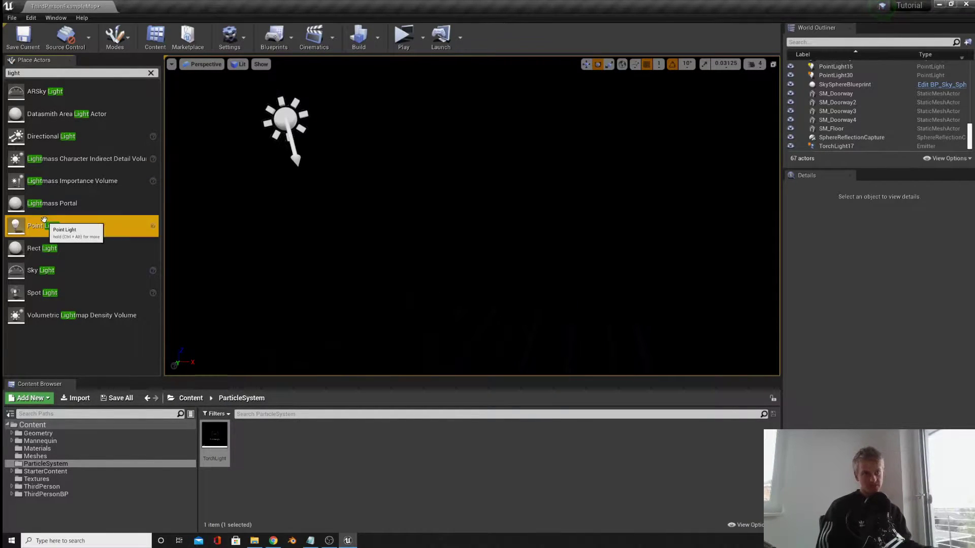
{"action": "left_click_drag", "start_coordinate": [44, 225], "coordinate": [436, 320]}
{"action": "right_click_drag", "start_coordinate": [435, 320], "coordinate": [483, 329]}
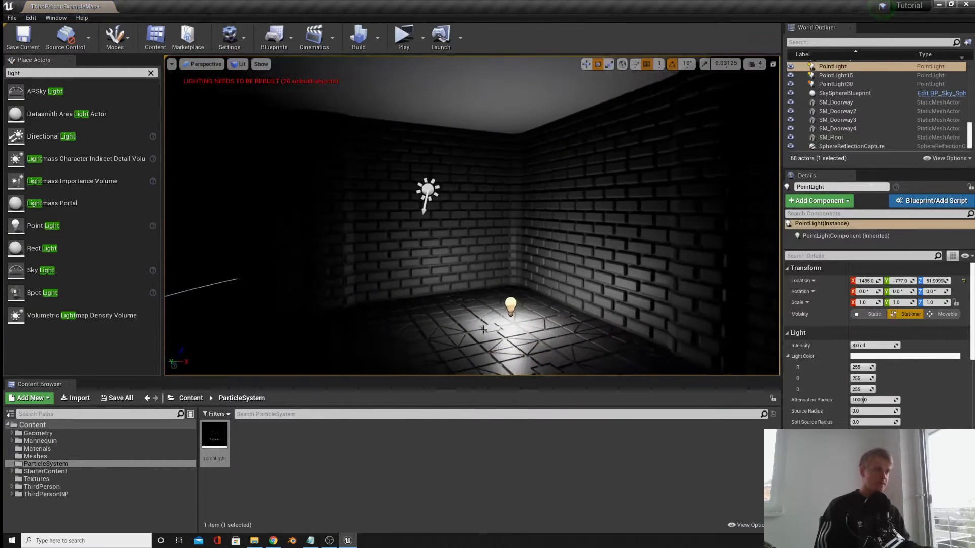
{"action": "left_click_drag", "start_coordinate": [510, 287], "coordinate": [531, 201]}
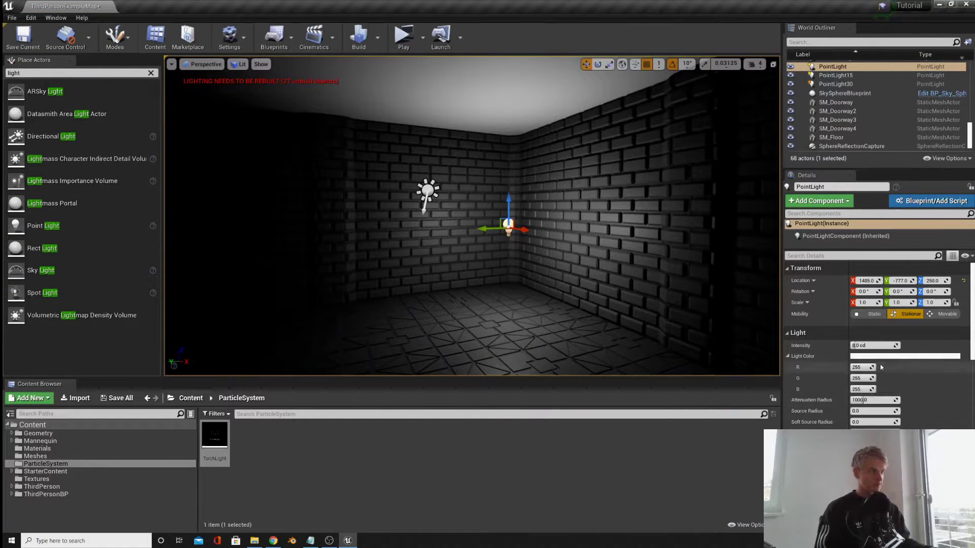
Step: Set the selected point light's colour to orange with RGB values 255, 152, 0
{"action": "left_click", "coordinate": [905, 356]}
{"action": "left_click", "coordinate": [791, 405]}
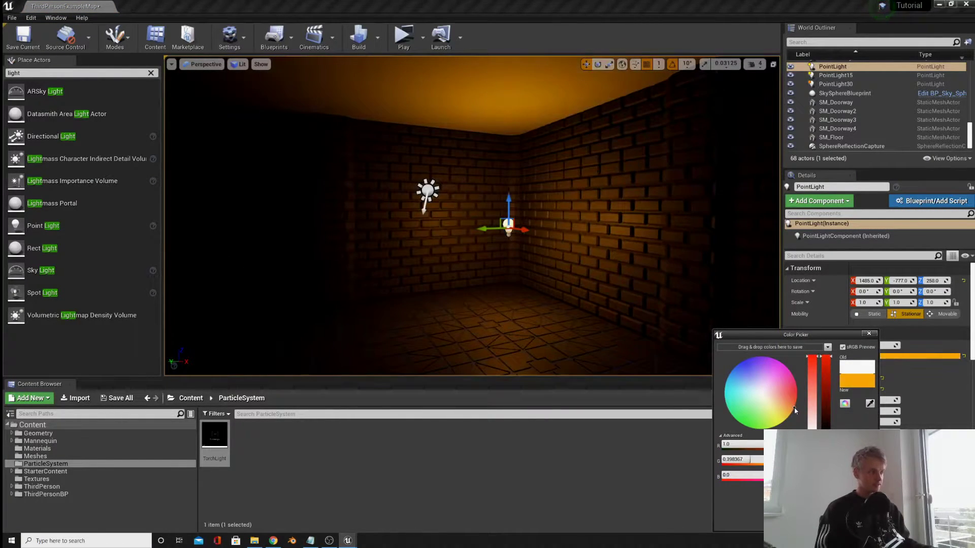
{"action": "left_click_drag", "start_coordinate": [791, 404], "coordinate": [798, 407]}
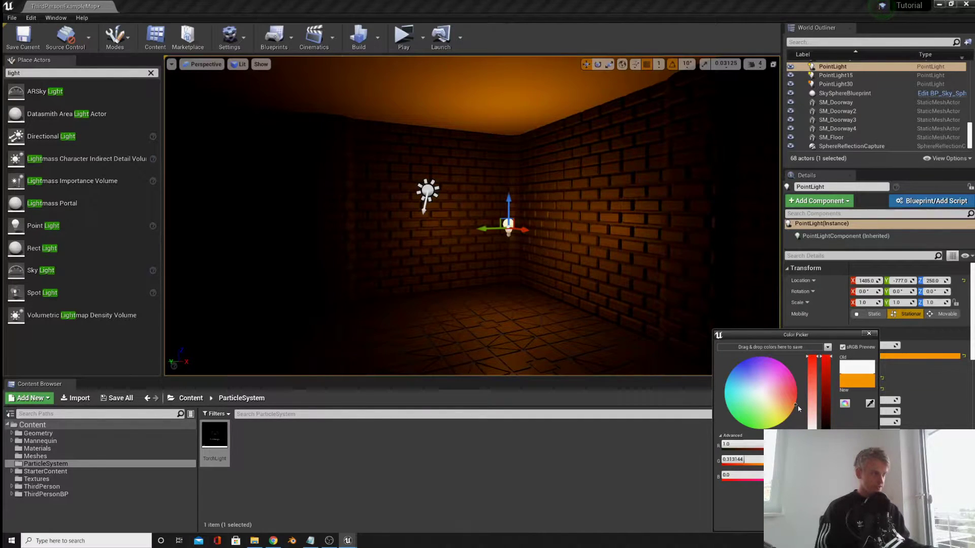
{"action": "left_click", "coordinate": [831, 523]}
Step: Place a TorchLight particle emitter at the brick wall beside the orange point light
{"action": "right_click_drag", "start_coordinate": [473, 219], "coordinate": [548, 236]}
{"action": "key", "text": "w"}
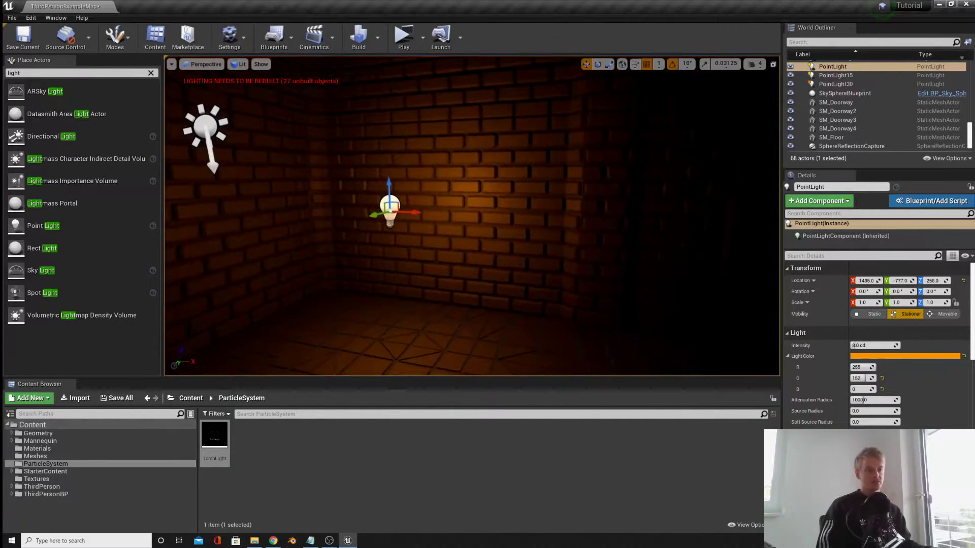
{"action": "right_click_drag", "start_coordinate": [473, 218], "coordinate": [543, 225]}
{"action": "left_click_drag", "start_coordinate": [218, 441], "coordinate": [435, 226]}
{"action": "key", "text": "f"}
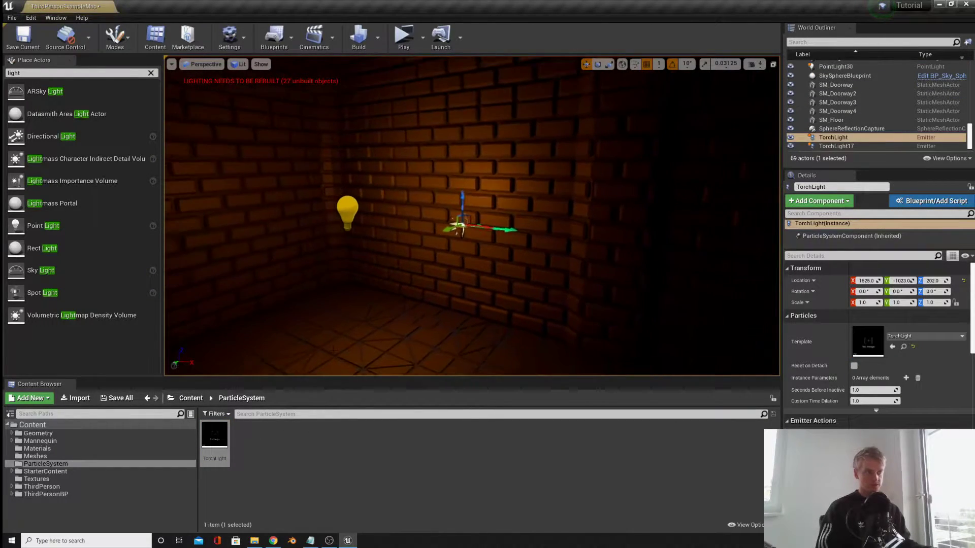
Step: Place the SM_Torch mesh from the Meshes folder on the wall next to the flame emitter
{"action": "left_click", "coordinate": [191, 398]}
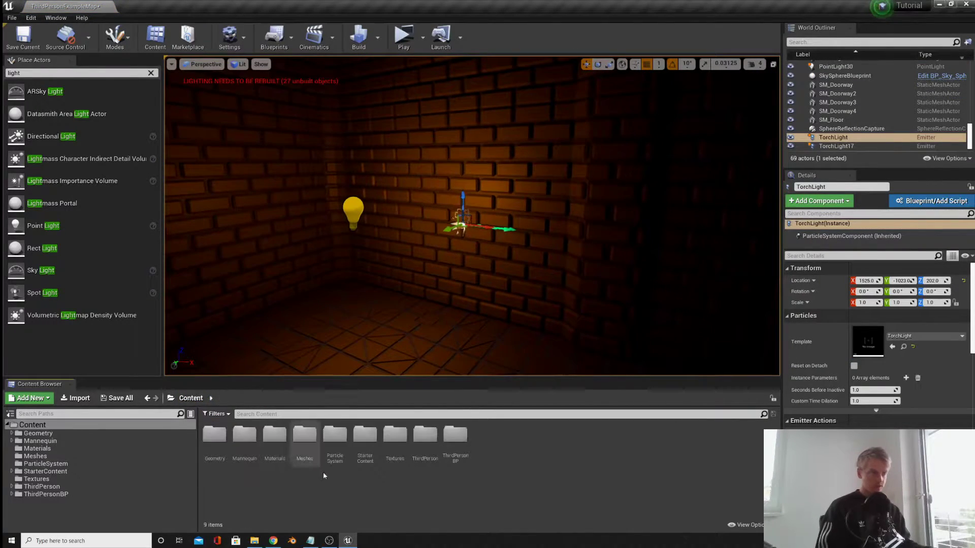
{"action": "double_click", "coordinate": [305, 436]}
{"action": "left_click_drag", "start_coordinate": [356, 444], "coordinate": [460, 226]}
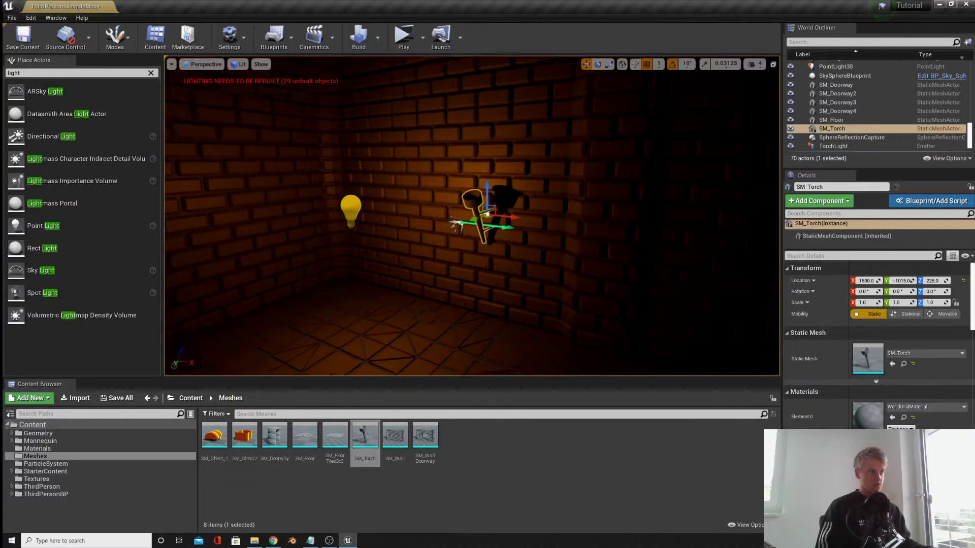
{"action": "key", "text": "f"}
Step: Adjust the torch mesh on the wall and shift the TorchLight flame emitter closer to it
{"action": "left_click", "coordinate": [430, 231]}
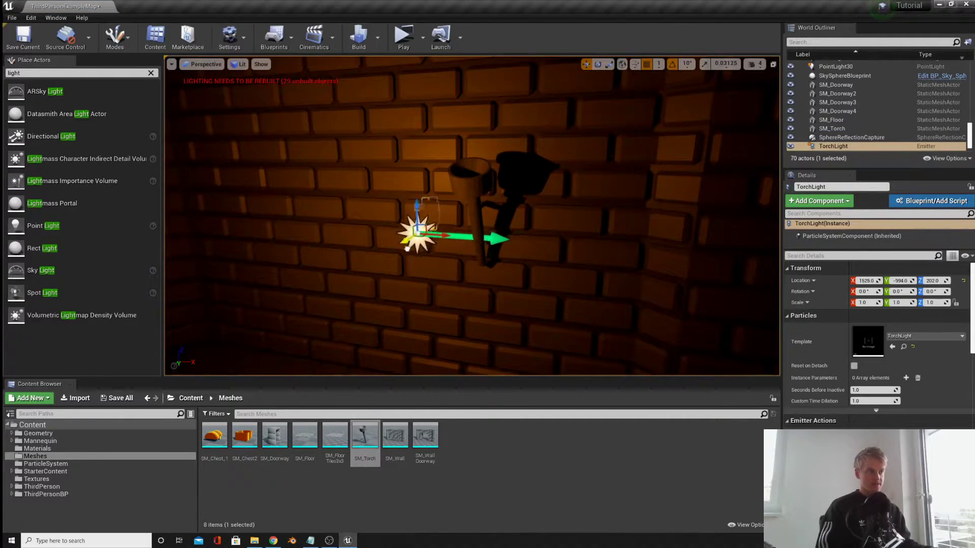
{"action": "left_click_drag", "start_coordinate": [408, 249], "coordinate": [462, 243]}
{"action": "left_click", "coordinate": [473, 190]}
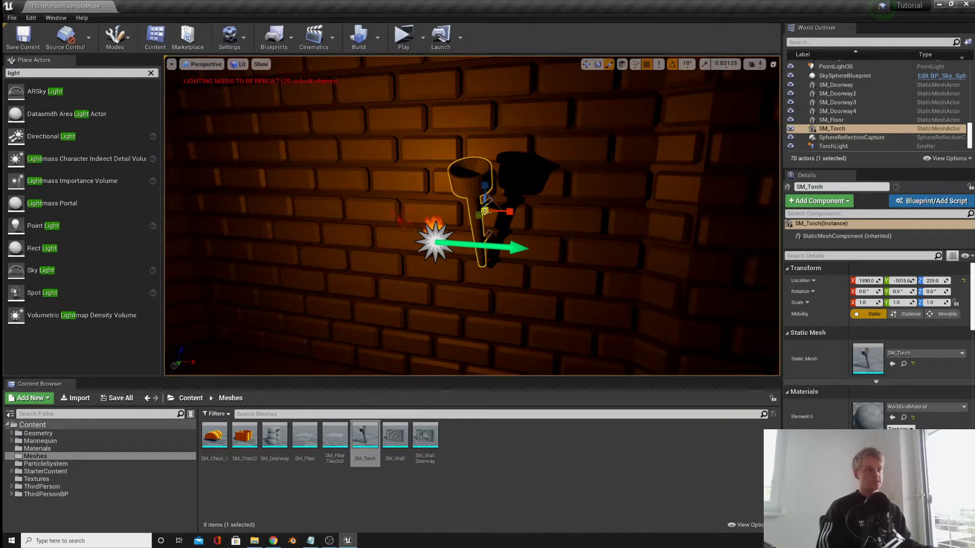
{"action": "left_click_drag", "start_coordinate": [487, 208], "coordinate": [350, 231]}
{"action": "left_click", "coordinate": [435, 234]}
{"action": "key", "text": "w"}
{"action": "left_click_drag", "start_coordinate": [453, 223], "coordinate": [447, 223]}
{"action": "left_click_drag", "start_coordinate": [447, 222], "coordinate": [513, 228], "text": "alt"}
Step: Fit the flame emitter into the torch bowl at location X 1591, Y -979, Z 251, tilted 10° about X
{"action": "left_click", "coordinate": [268, 256]}
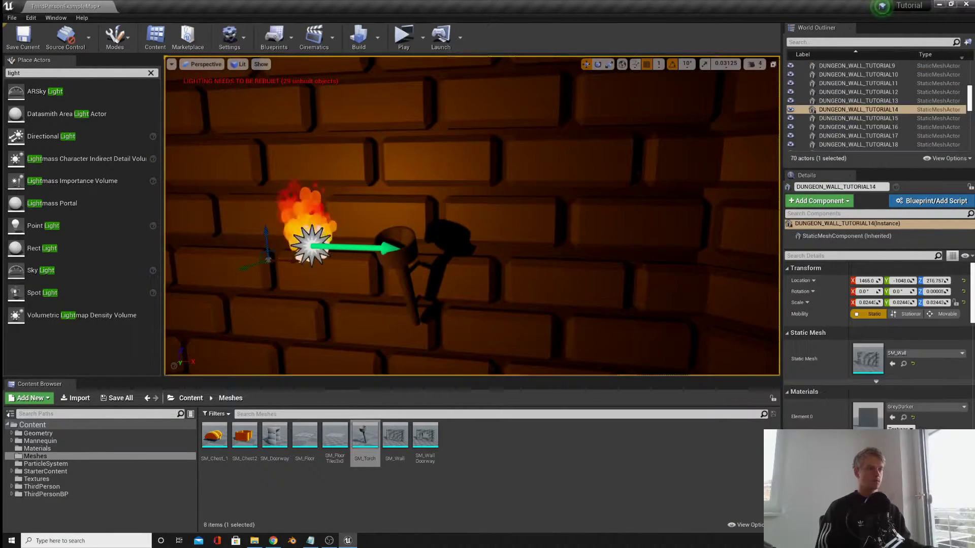
{"action": "left_click", "coordinate": [312, 249]}
{"action": "left_click_drag", "start_coordinate": [311, 249], "coordinate": [244, 246], "text": "alt"}
{"action": "left_click_drag", "start_coordinate": [452, 245], "coordinate": [423, 224]}
{"action": "right_click_drag", "start_coordinate": [423, 224], "coordinate": [482, 211]}
{"action": "left_click", "coordinate": [429, 209]}
{"action": "left_click_drag", "start_coordinate": [333, 205], "coordinate": [390, 203]}
{"action": "right_click_drag", "start_coordinate": [407, 213], "coordinate": [427, 215]}
{"action": "left_click", "coordinate": [477, 197]}
{"action": "key", "text": "g"}
{"action": "right_click_drag", "start_coordinate": [448, 285], "coordinate": [508, 289]}
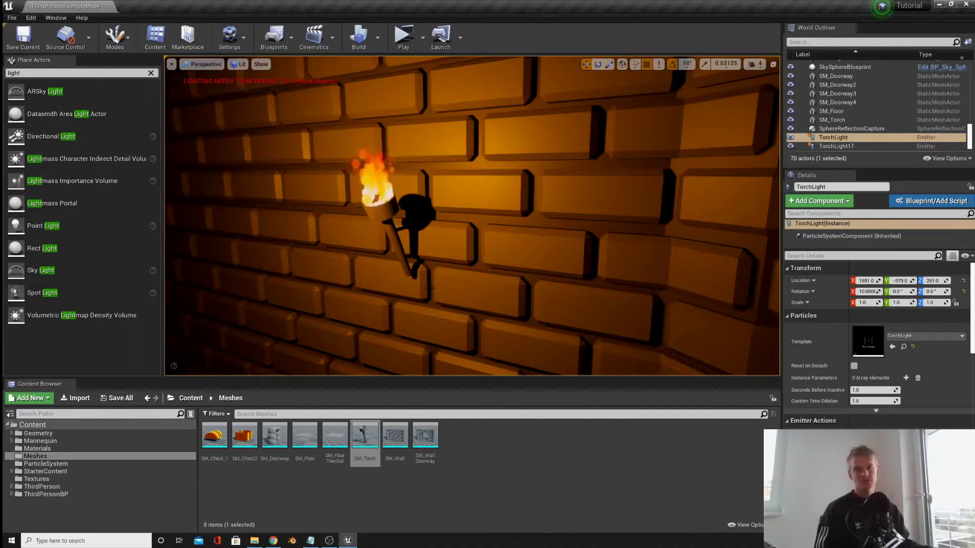
Step: Select the flame, point light and torch mesh together and move them along the wall to the doorway
{"action": "scroll", "coordinate": [440, 290], "scroll_direction": "down", "scroll_amount": 5}
{"action": "left_click", "coordinate": [476, 231]}
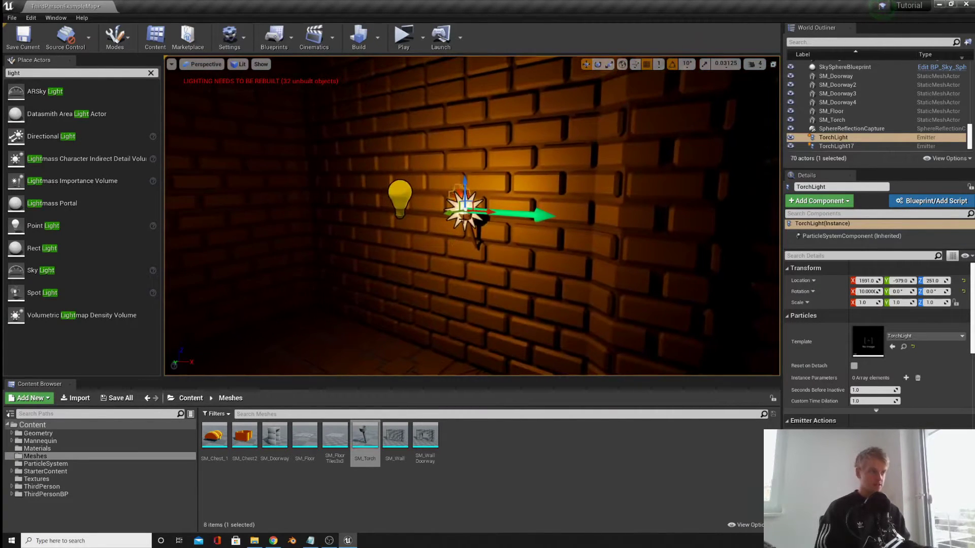
{"action": "left_click", "coordinate": [397, 191], "text": "ctrl"}
{"action": "left_click", "coordinate": [457, 210], "text": "ctrl"}
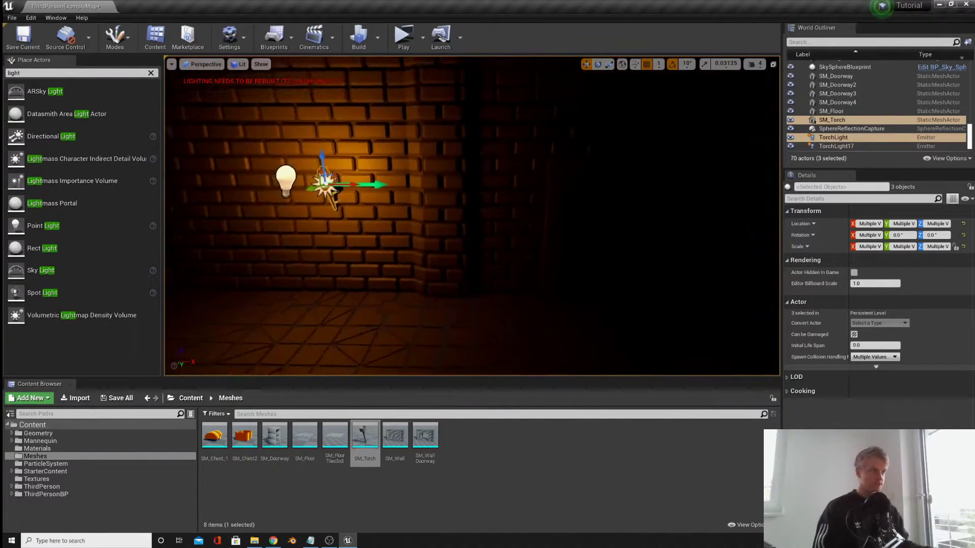
{"action": "right_click_drag", "start_coordinate": [305, 203], "coordinate": [356, 203]}
{"action": "left_click_drag", "start_coordinate": [280, 184], "coordinate": [481, 215]}
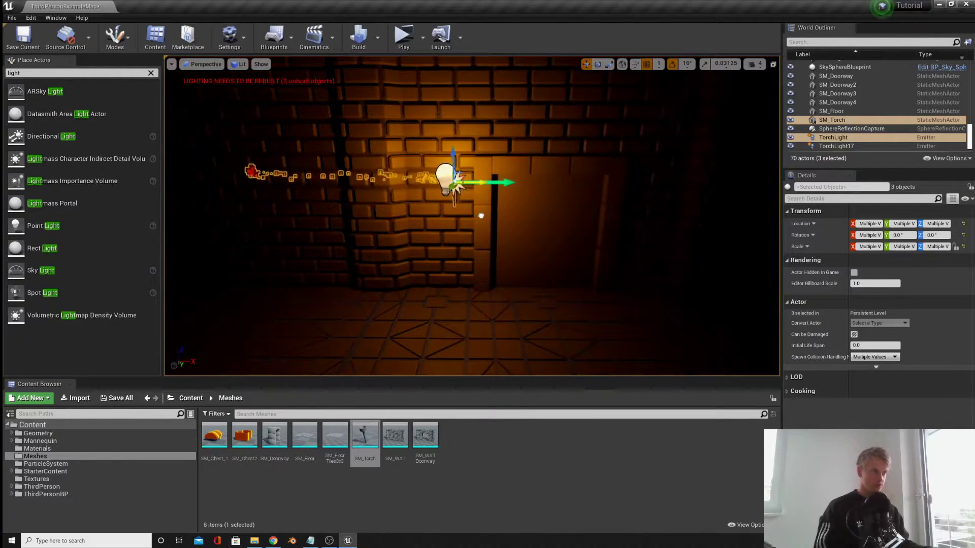
Step: Fine-tune the height and wall position of the torch group beside the door frame
{"action": "key", "text": "d"}
{"action": "right_click_drag", "start_coordinate": [481, 216], "coordinate": [416, 216]}
{"action": "left_click_drag", "start_coordinate": [374, 162], "coordinate": [374, 210]}
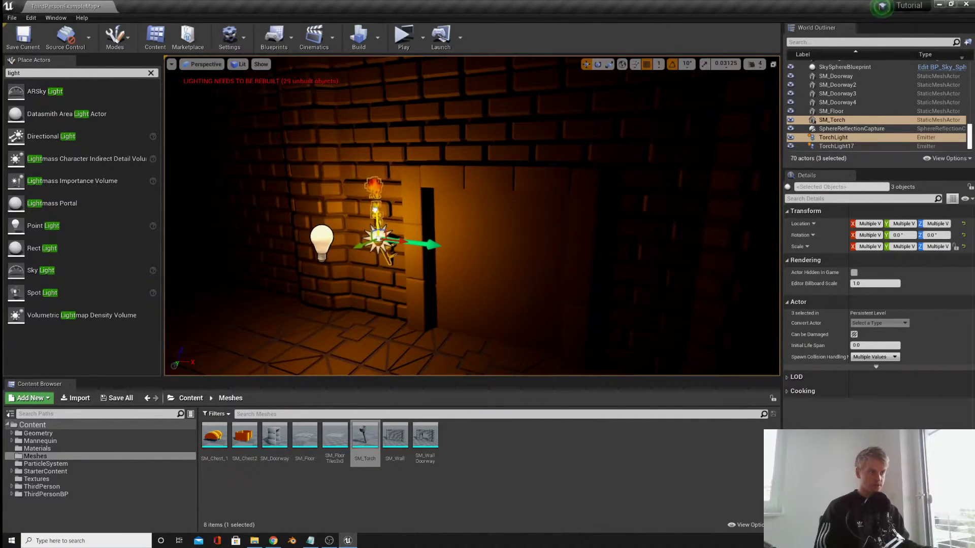
{"action": "right_click_drag", "start_coordinate": [375, 209], "coordinate": [447, 203]}
{"action": "key", "text": "a"}
{"action": "left_click_drag", "start_coordinate": [406, 200], "coordinate": [417, 199]}
{"action": "right_click_drag", "start_coordinate": [418, 199], "coordinate": [356, 201]}
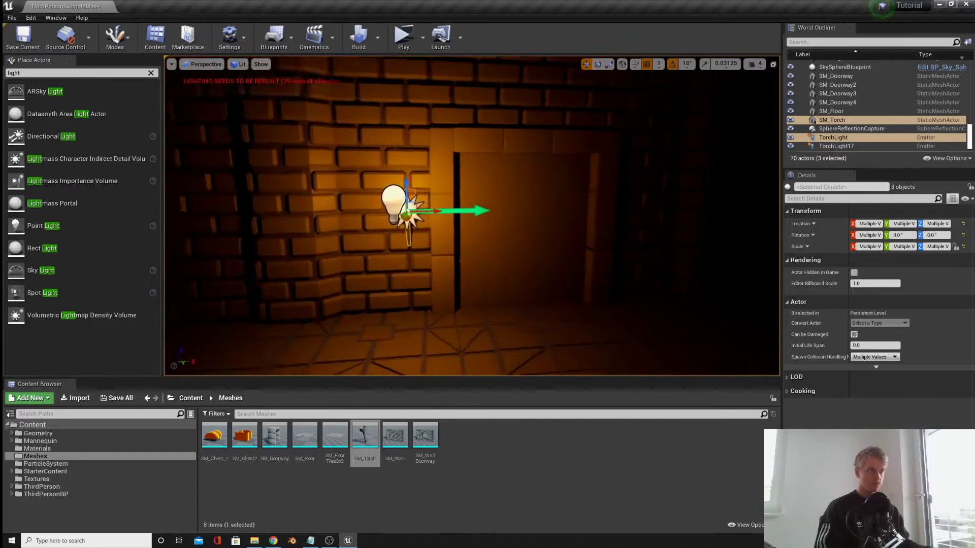
Step: Duplicate the torch, flame and point light group to the opposite side of the doorway
{"action": "right_click_drag", "start_coordinate": [512, 203], "coordinate": [422, 264]}
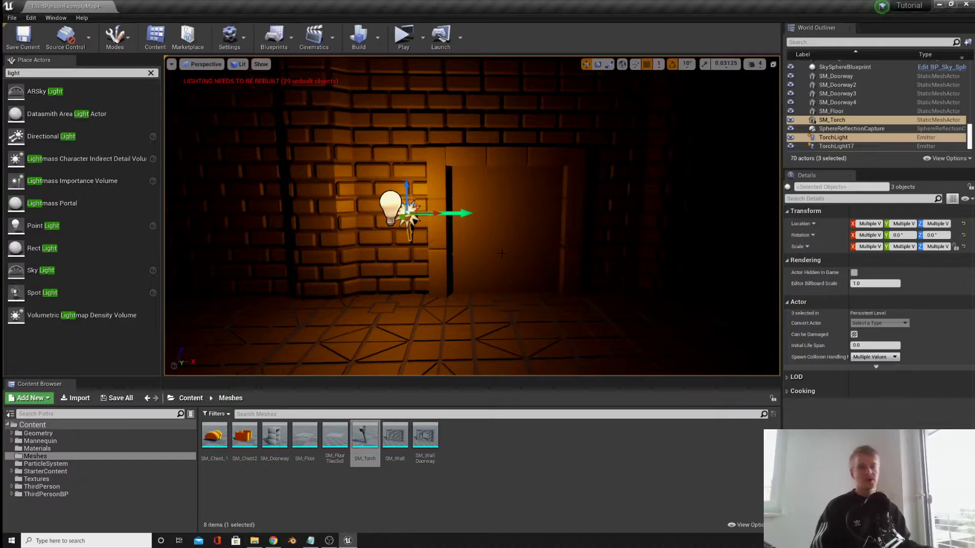
{"action": "right_click_drag", "start_coordinate": [503, 281], "coordinate": [528, 285]}
{"action": "left_click_drag", "start_coordinate": [365, 216], "coordinate": [556, 220], "text": "alt"}
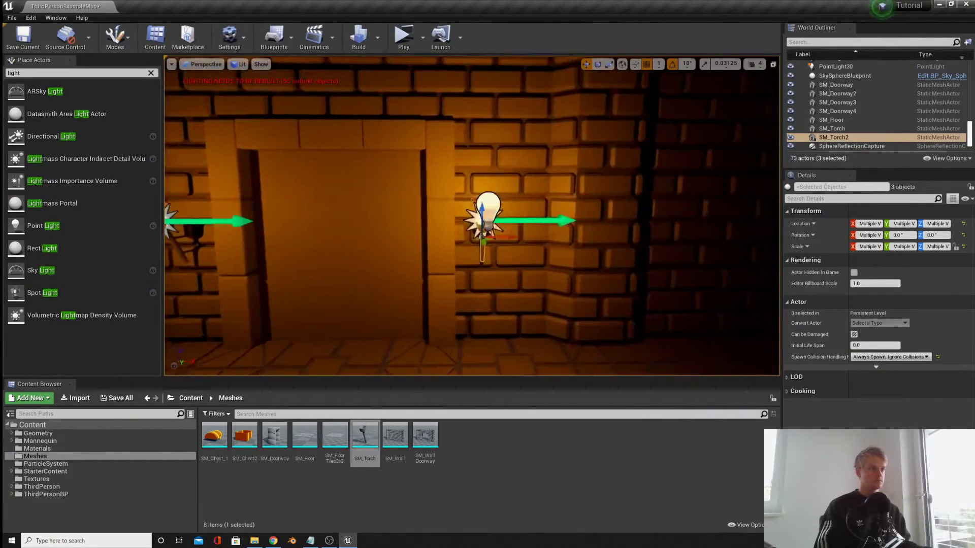
{"action": "key", "text": "g"}
{"action": "right_click_drag", "start_coordinate": [556, 220], "coordinate": [488, 228]}
{"action": "key", "text": "g"}
Step: Select both torch groups, duplicate them with a 90° rotation and move the copies toward the adjacent wall
{"action": "left_click", "coordinate": [393, 229], "text": "ctrl"}
{"action": "right_click_drag", "start_coordinate": [427, 223], "coordinate": [457, 229]}
{"action": "key", "text": "e"}
{"action": "left_click_drag", "start_coordinate": [325, 218], "coordinate": [366, 223], "text": "alt"}
{"action": "key", "text": "w"}
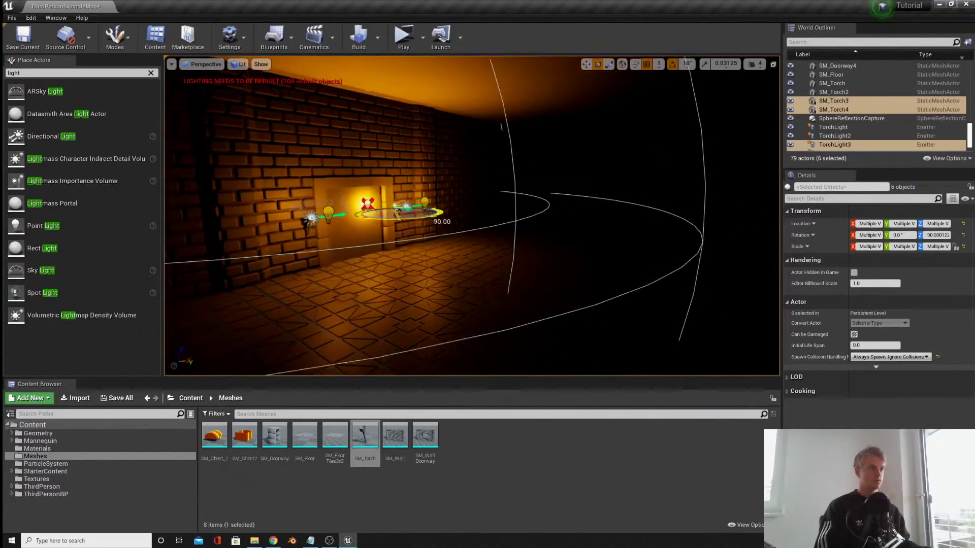
{"action": "left_click_drag", "start_coordinate": [447, 222], "coordinate": [590, 258]}
Step: Duplicate the rotated torch pair with another quarter turn and position the copies around the next doorway
{"action": "right_click_drag", "start_coordinate": [591, 257], "coordinate": [501, 246]}
{"action": "key", "text": "e"}
{"action": "left_click_drag", "start_coordinate": [431, 209], "coordinate": [467, 208], "text": "alt"}
{"action": "key", "text": "w"}
{"action": "left_click_drag", "start_coordinate": [468, 249], "coordinate": [574, 257]}
{"action": "right_click_drag", "start_coordinate": [574, 256], "coordinate": [487, 247]}
{"action": "left_click_drag", "start_coordinate": [488, 248], "coordinate": [507, 248]}
Step: Duplicate the torch pair again with its rotation at 270° for the following wall
{"action": "right_click_drag", "start_coordinate": [507, 248], "coordinate": [516, 236]}
{"action": "key", "text": "e"}
{"action": "left_click_drag", "start_coordinate": [254, 199], "coordinate": [290, 197], "text": "alt"}
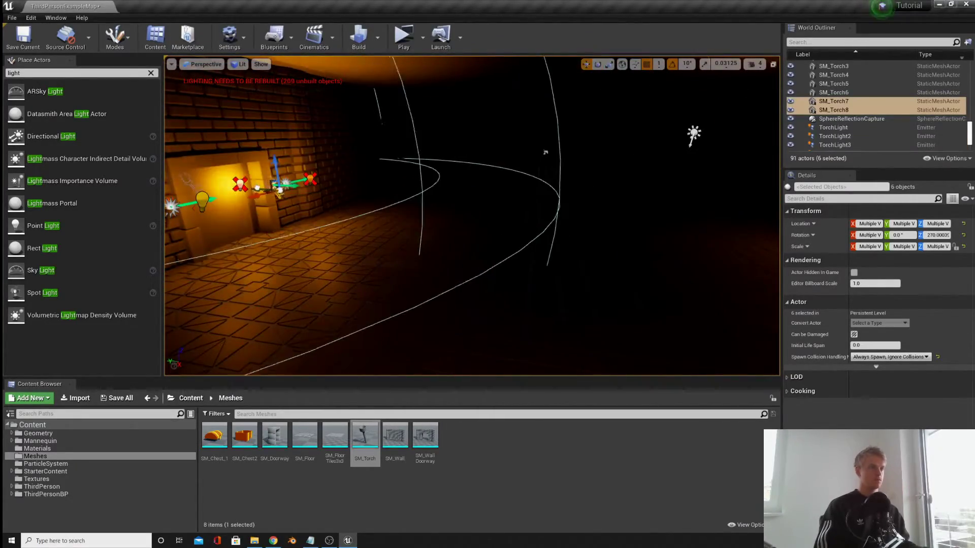
{"action": "right_click_drag", "start_coordinate": [546, 152], "coordinate": [546, 152]}
Step: Rotate out one more copy of the torch pair and align it on both sides of the corridor doorway
{"action": "key", "text": "e"}
{"action": "left_click_drag", "start_coordinate": [526, 241], "coordinate": [617, 241], "text": "alt"}
{"action": "key", "text": "w"}
{"action": "right_click_drag", "start_coordinate": [545, 238], "coordinate": [546, 238]}
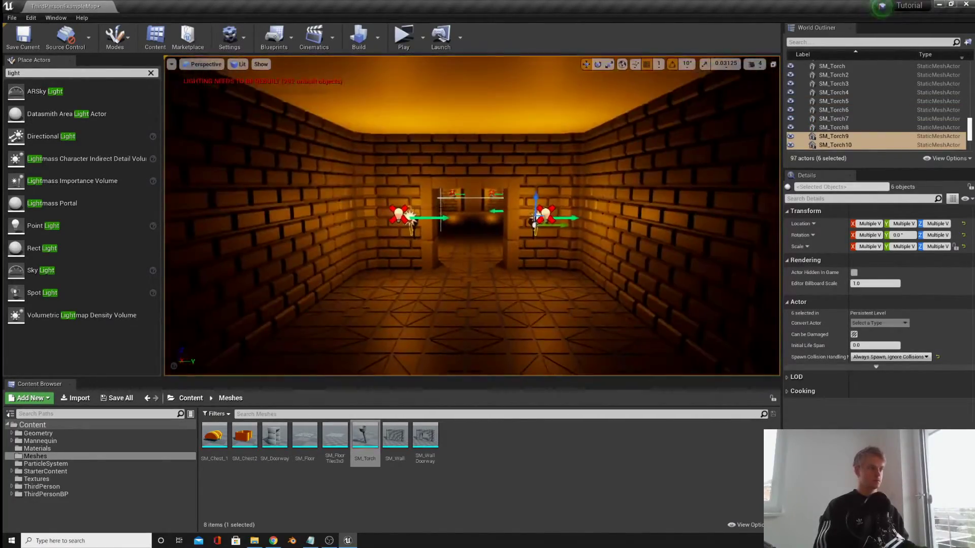
{"action": "left_click_drag", "start_coordinate": [564, 227], "coordinate": [562, 227]}
{"action": "key", "text": "g"}
{"action": "right_click_drag", "start_coordinate": [563, 227], "coordinate": [562, 227]}
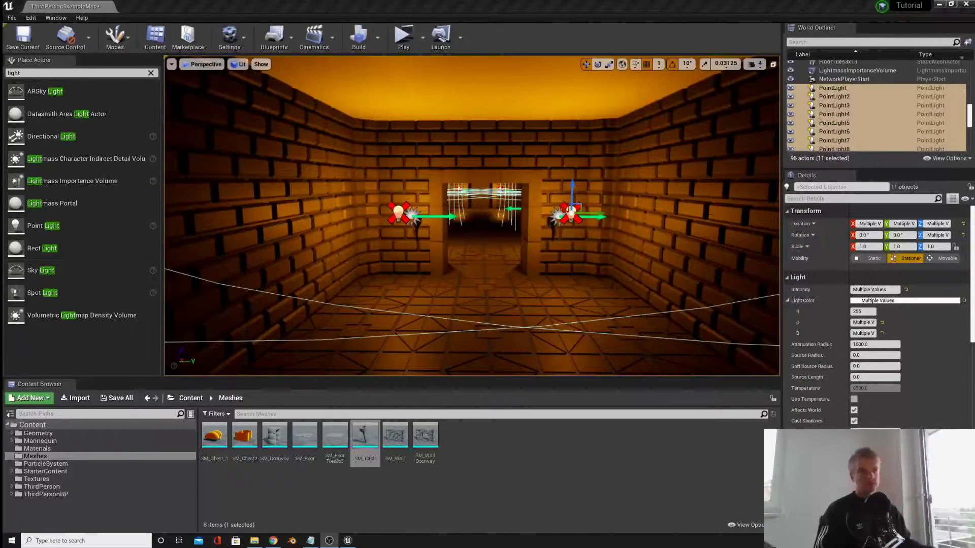
Step: Set the intensity of all selected point lights to 3.5 cd and look over the rooms
{"action": "right_click_drag", "start_coordinate": [661, 153], "coordinate": [660, 152]}
{"action": "right_click_drag", "start_coordinate": [596, 269], "coordinate": [596, 269]}
{"action": "left_click", "coordinate": [888, 290]}
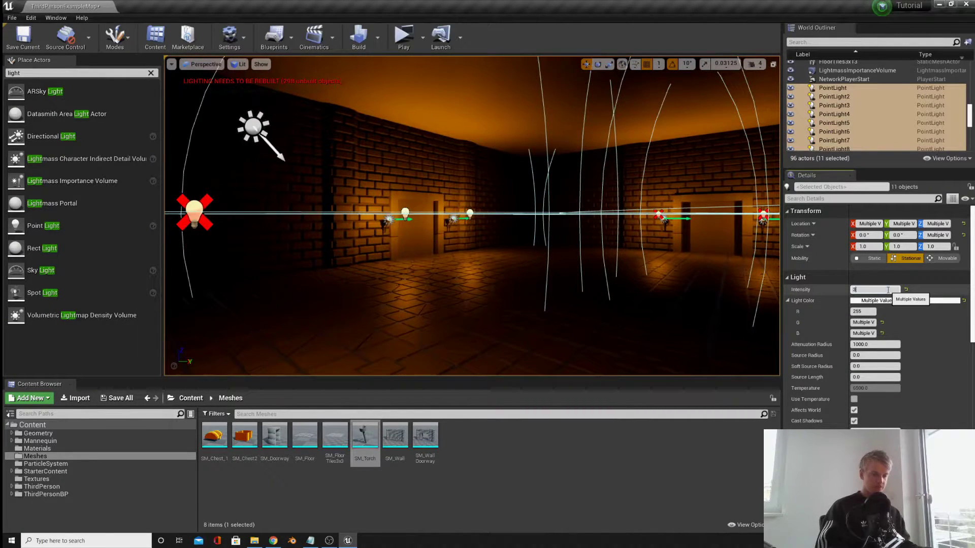
{"action": "type", "text": "3"}
{"action": "key", "text": "Return"}
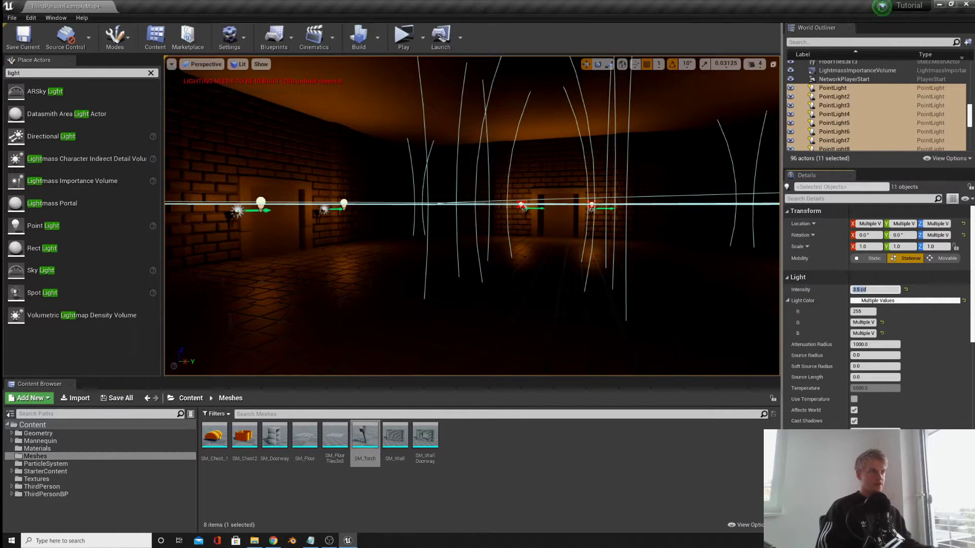
{"action": "right_click_drag", "start_coordinate": [472, 216], "coordinate": [188, 224]}
{"action": "key", "text": "g"}
{"action": "key", "text": "w"}
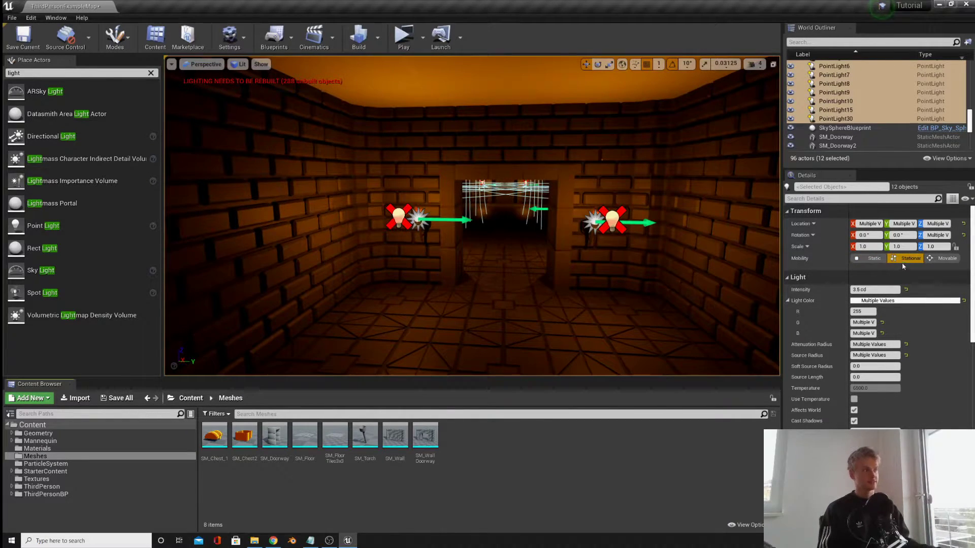
Step: Try Static and Stationary mobility on the selected point lights, and finally set them to Movable
{"action": "left_click", "coordinate": [870, 259]}
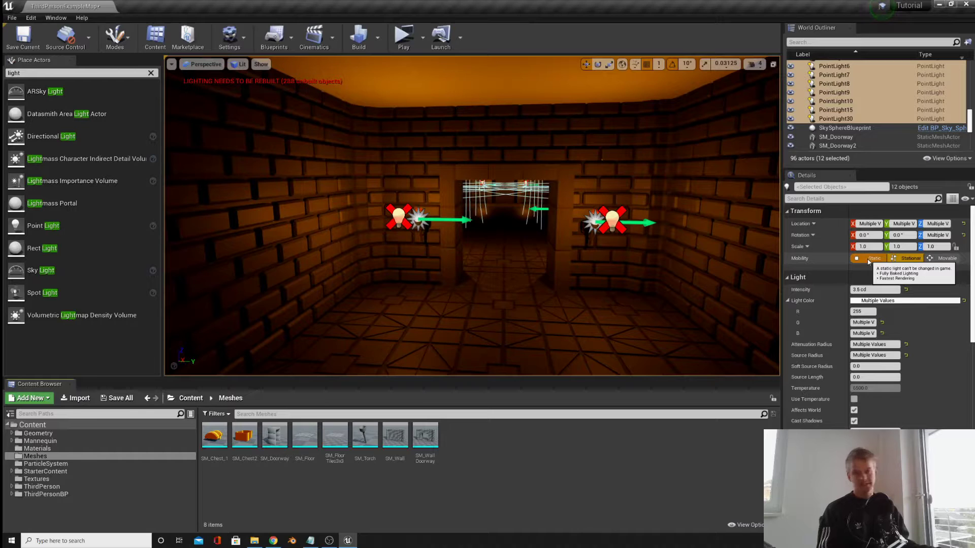
{"action": "left_click", "coordinate": [907, 259]}
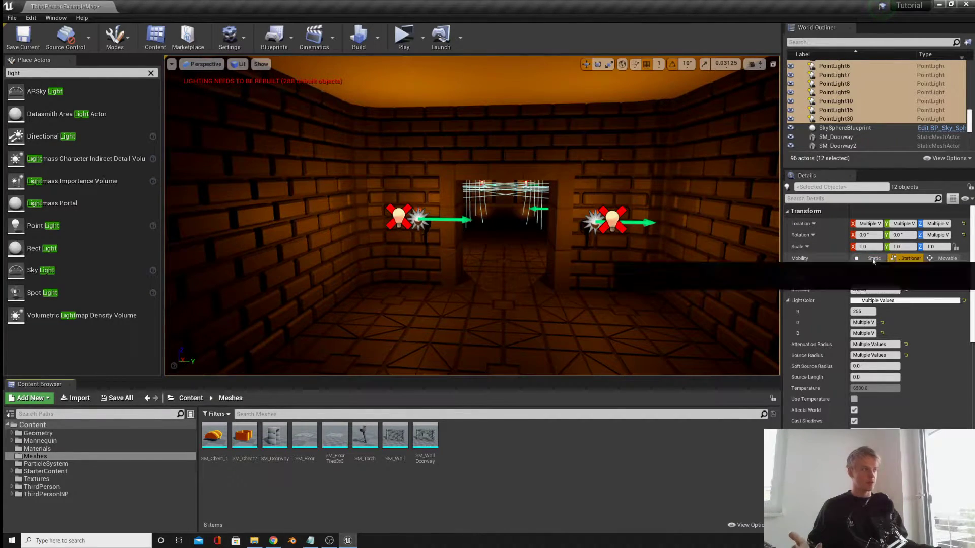
{"action": "right_click_drag", "start_coordinate": [640, 254], "coordinate": [645, 256]}
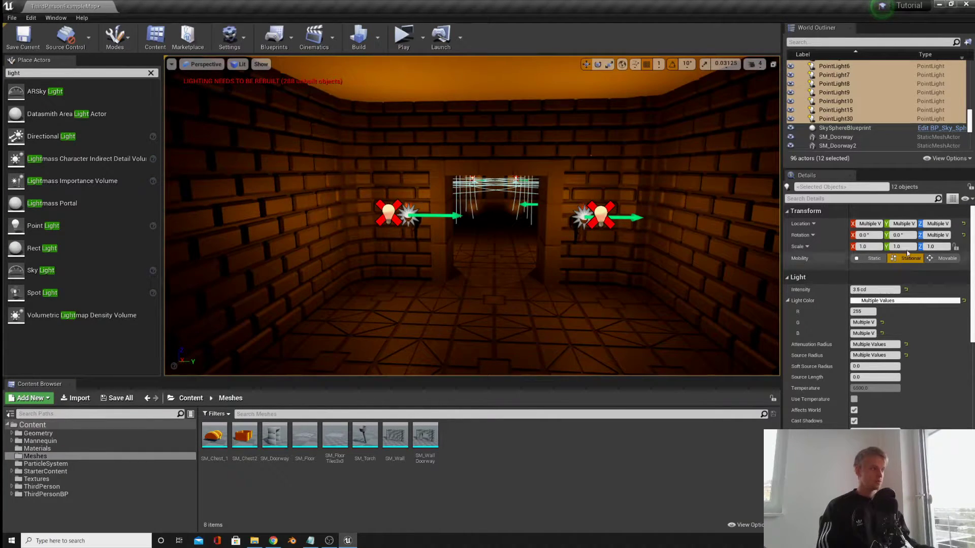
{"action": "left_click", "coordinate": [859, 260]}
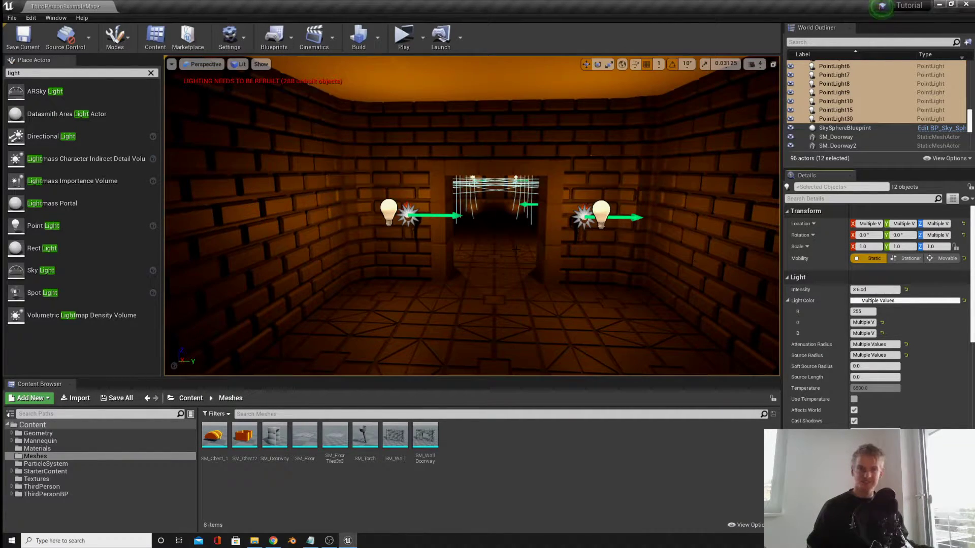
{"action": "left_click", "coordinate": [939, 258]}
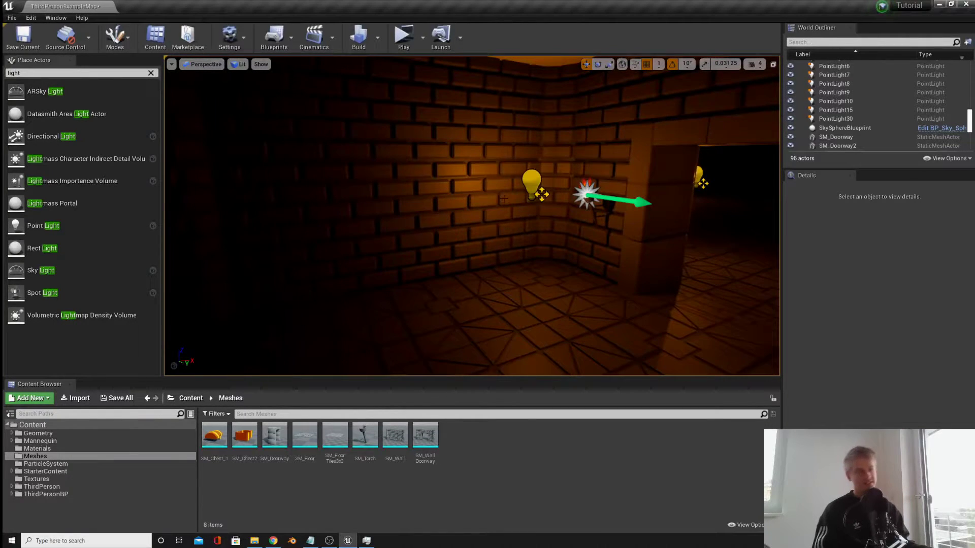
Step: Duplicate the point light near the torch and move the copy to the dark room end by the player start
{"action": "right_click_drag", "start_coordinate": [456, 175], "coordinate": [427, 206]}
{"action": "left_click", "coordinate": [482, 191]}
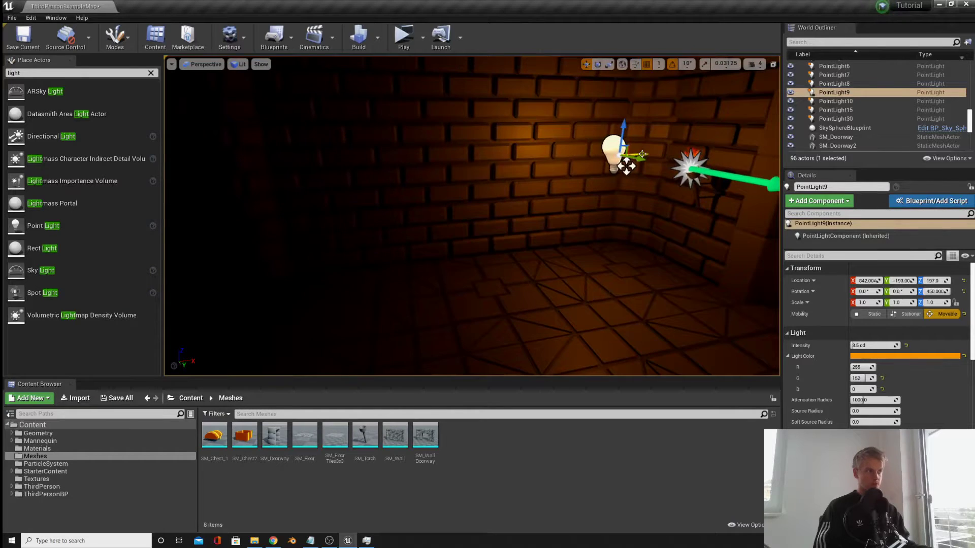
{"action": "left_click_drag", "start_coordinate": [642, 154], "coordinate": [182, 173], "text": "alt"}
{"action": "right_click_drag", "start_coordinate": [181, 172], "coordinate": [244, 175]}
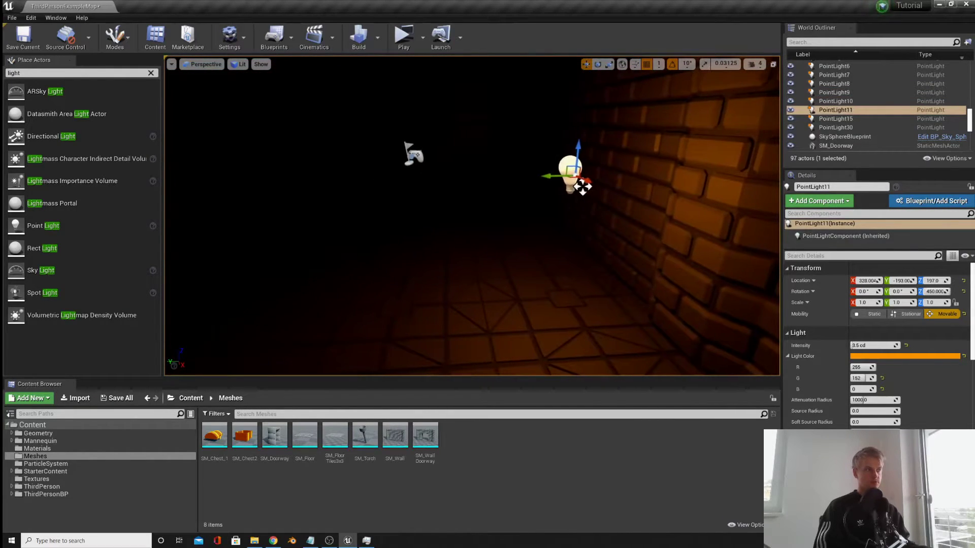
{"action": "left_click_drag", "start_coordinate": [551, 179], "coordinate": [333, 181]}
{"action": "right_click_drag", "start_coordinate": [332, 181], "coordinate": [323, 150]}
{"action": "left_click_drag", "start_coordinate": [532, 209], "coordinate": [397, 188]}
{"action": "right_click_drag", "start_coordinate": [397, 188], "coordinate": [482, 189]}
Step: Desaturate the duplicated point light's colour to a paler orange with RGB values 255, 168, 93
{"action": "left_click", "coordinate": [863, 357]}
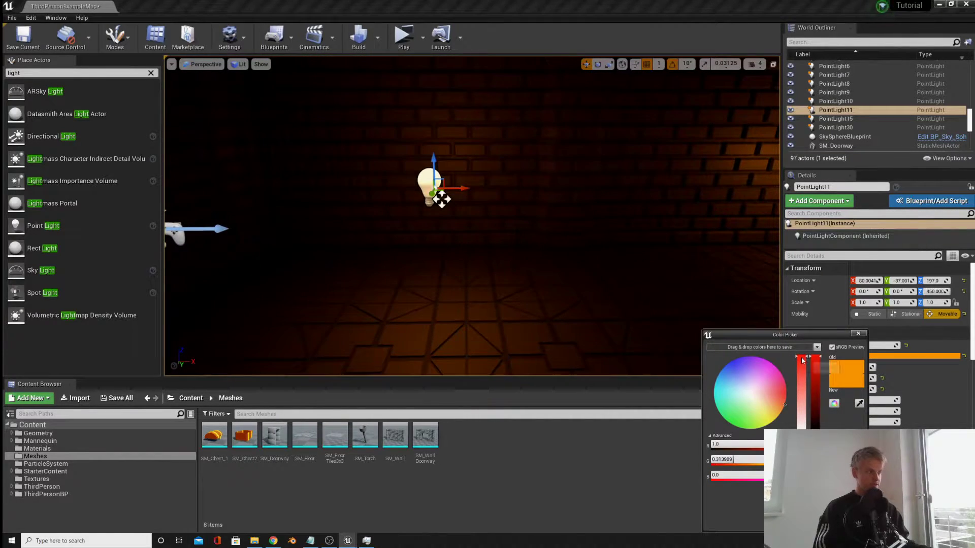
{"action": "left_click_drag", "start_coordinate": [801, 357], "coordinate": [801, 364]}
{"action": "left_click", "coordinate": [819, 522]}
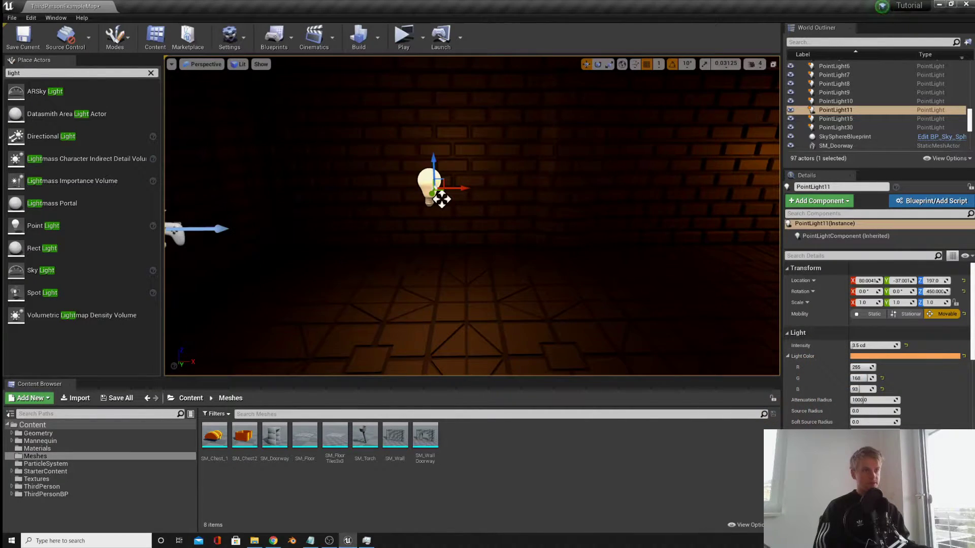
Step: Move the NetworkPlayerStart to X 164, Y 2 in front of the corridor and start a play preview of the level
{"action": "right_click_drag", "start_coordinate": [277, 208], "coordinate": [229, 208]}
{"action": "left_click", "coordinate": [288, 216]}
{"action": "left_click_drag", "start_coordinate": [300, 206], "coordinate": [614, 226]}
{"action": "right_click_drag", "start_coordinate": [614, 226], "coordinate": [772, 229]}
{"action": "key", "text": "a"}
{"action": "left_click_drag", "start_coordinate": [452, 188], "coordinate": [449, 189]}
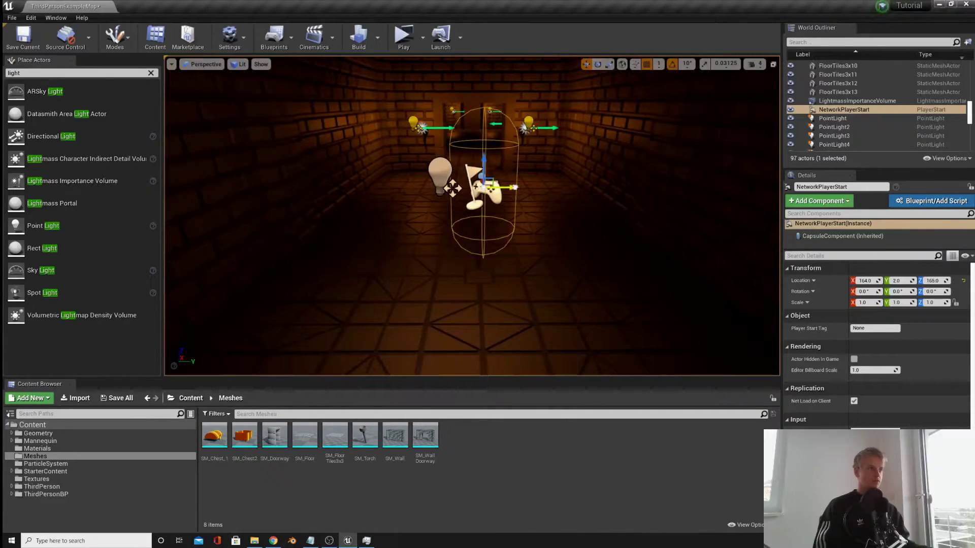
{"action": "left_click", "coordinate": [404, 36]}
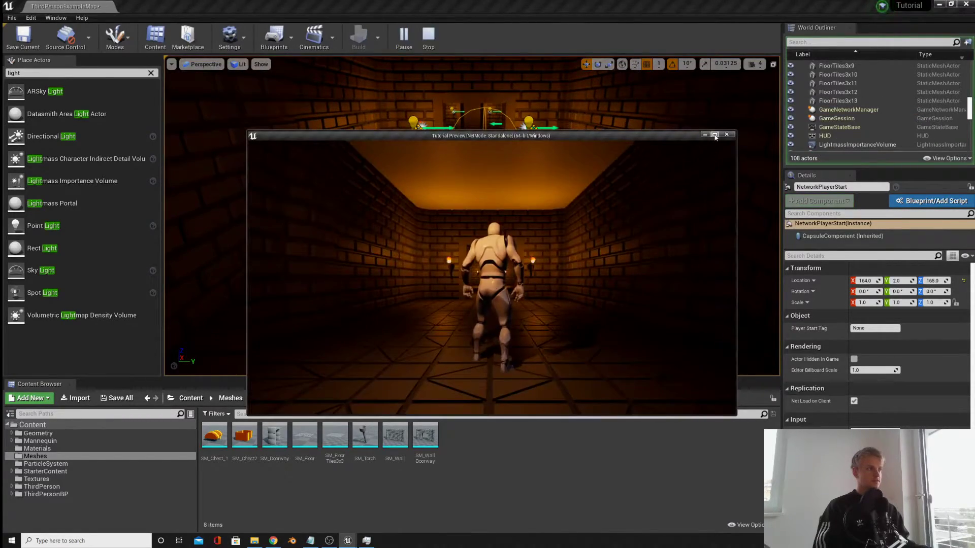
Step: Play-test the dungeon in a maximized preview, run the character from the corridor into the large room, and end the preview
{"action": "double_click", "coordinate": [688, 135]}
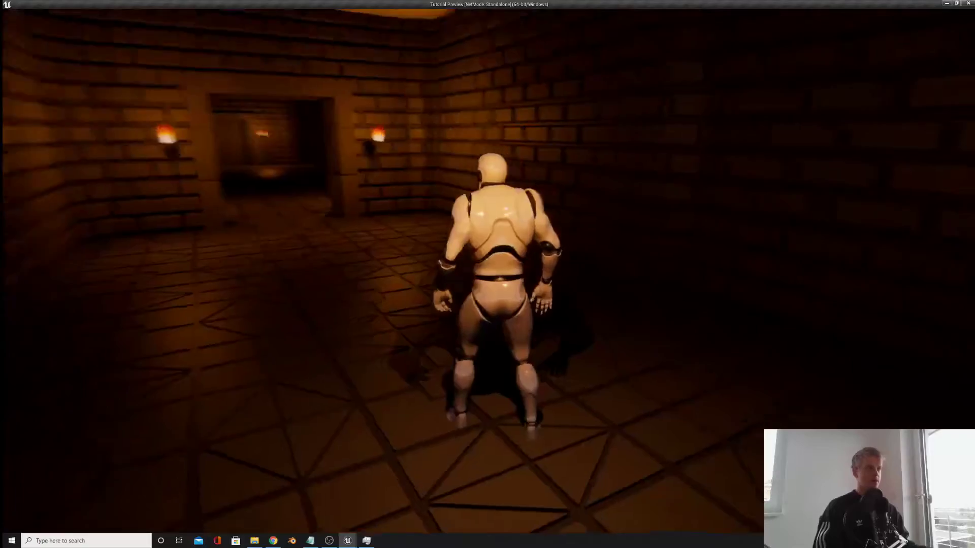
{"action": "key", "text": "w"}
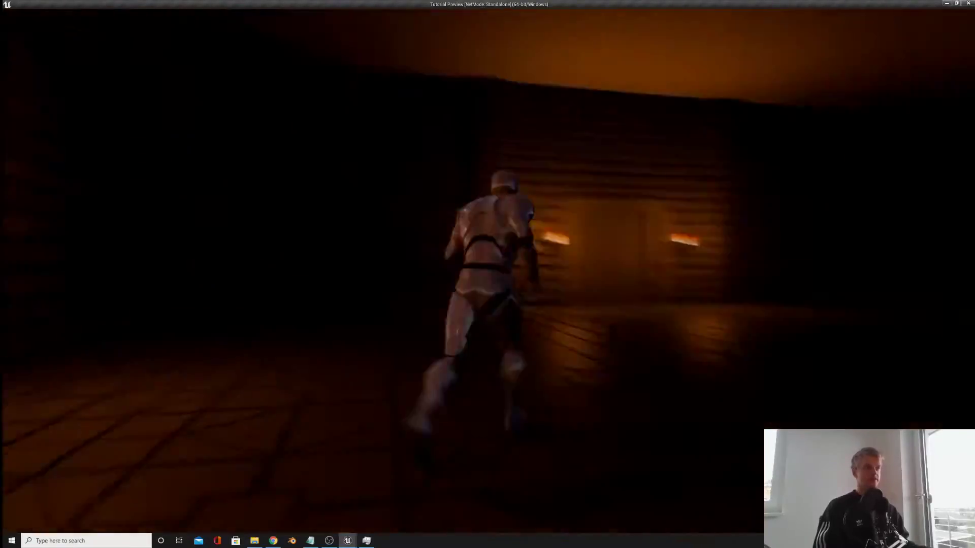
{"action": "key", "text": "Escape"}
{"action": "key", "text": "s"}
{"action": "right_click_drag", "start_coordinate": [472, 216], "coordinate": [441, 223]}
{"action": "key", "text": "w"}
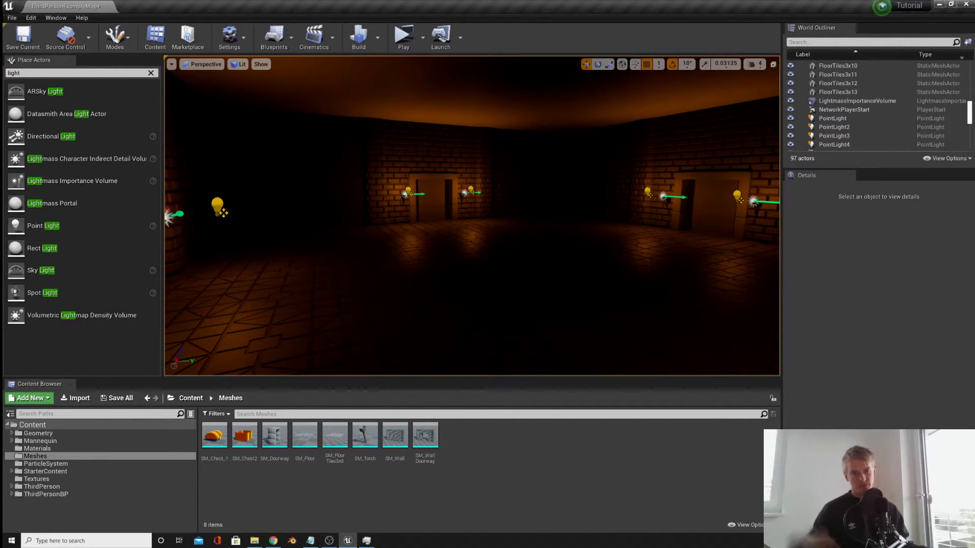
{"action": "right_click_drag", "start_coordinate": [472, 216], "coordinate": [507, 223]}
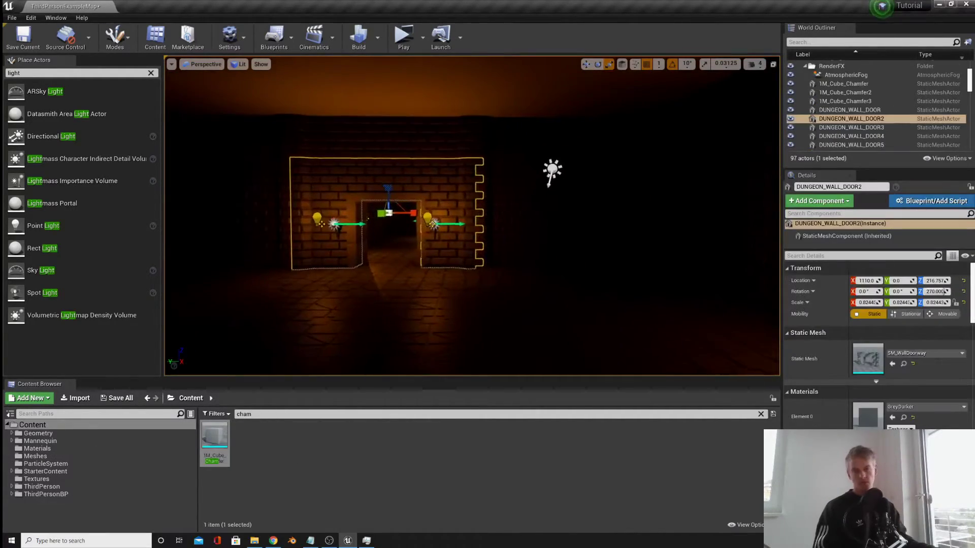
Step: Hide the ceiling slabs Floor4 and Floor5 to open the large room from above
{"action": "key", "text": "g"}
{"action": "right_click_drag", "start_coordinate": [555, 169], "coordinate": [444, 139]}
{"action": "left_click", "coordinate": [445, 138]}
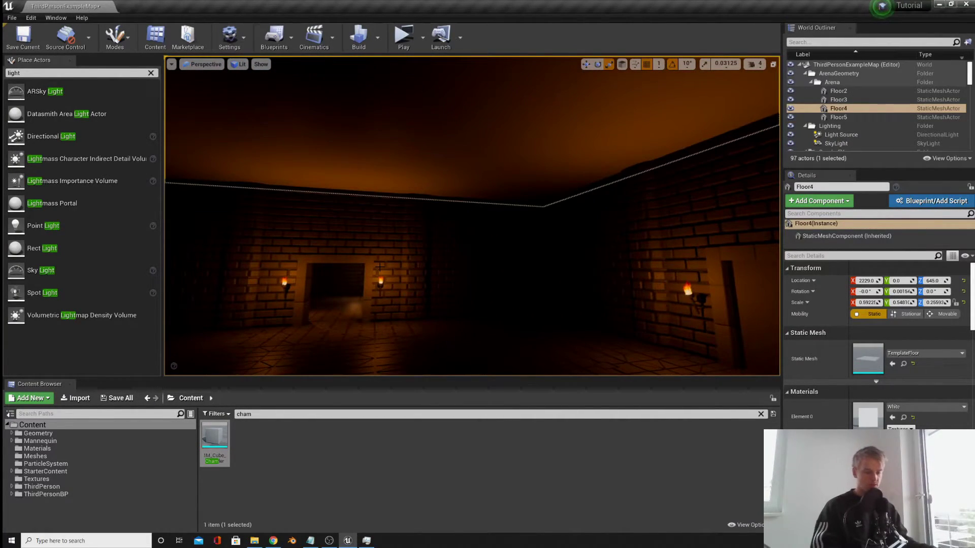
{"action": "key", "text": "h"}
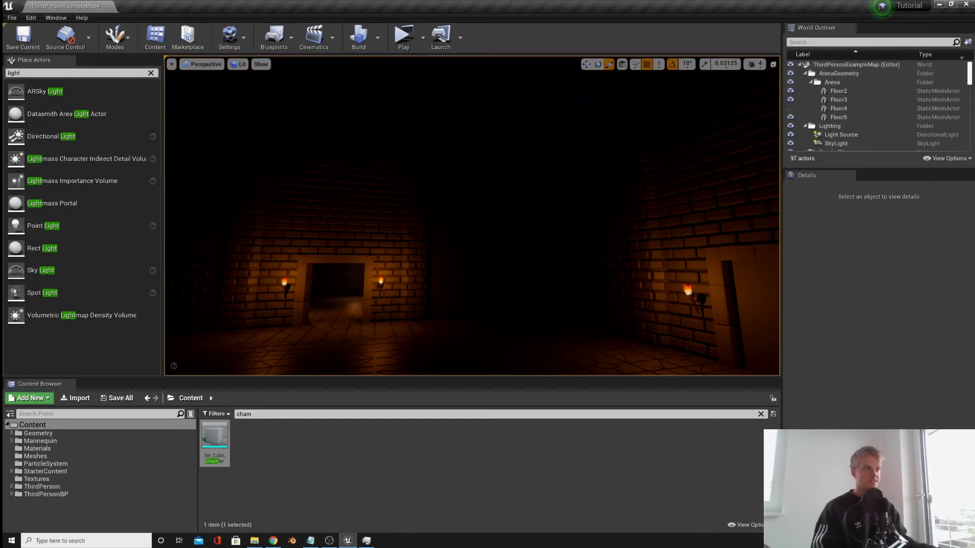
{"action": "right_click_drag", "start_coordinate": [461, 163], "coordinate": [478, 111]}
{"action": "left_click", "coordinate": [462, 163]}
{"action": "key", "text": "h"}
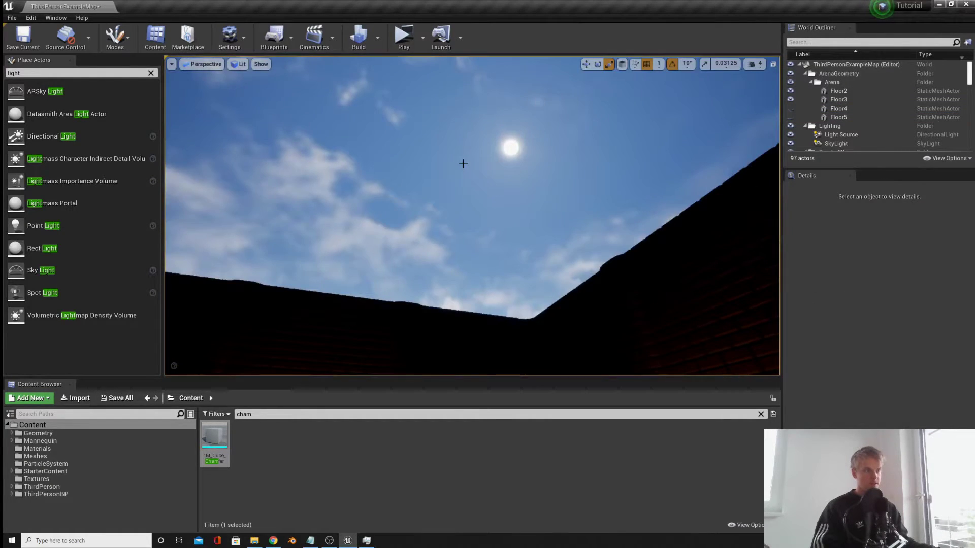
{"action": "right_click_drag", "start_coordinate": [461, 163], "coordinate": [400, 239]}
{"action": "key", "text": "s"}
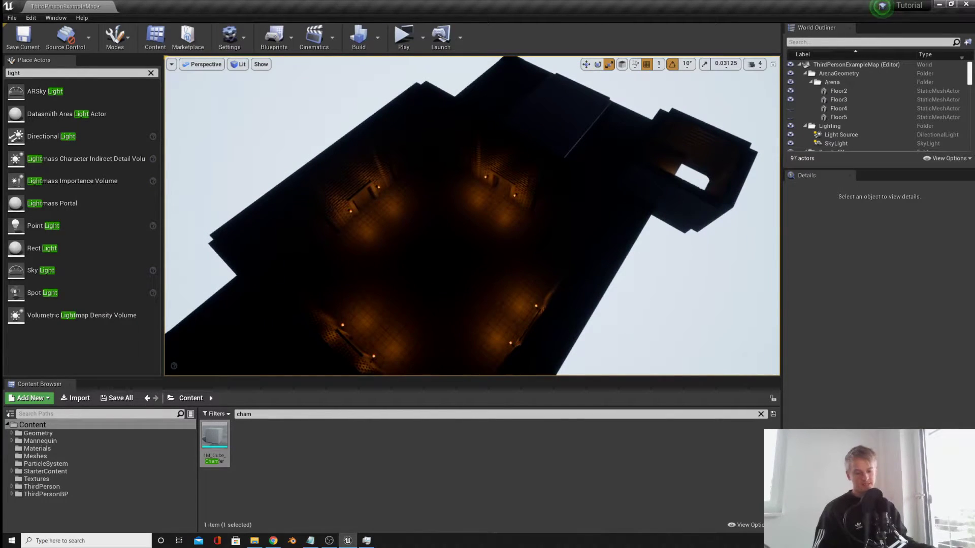
Step: Unhide all hidden actors and inspect the ceiling slabs
{"action": "key", "text": "ctrl+h"}
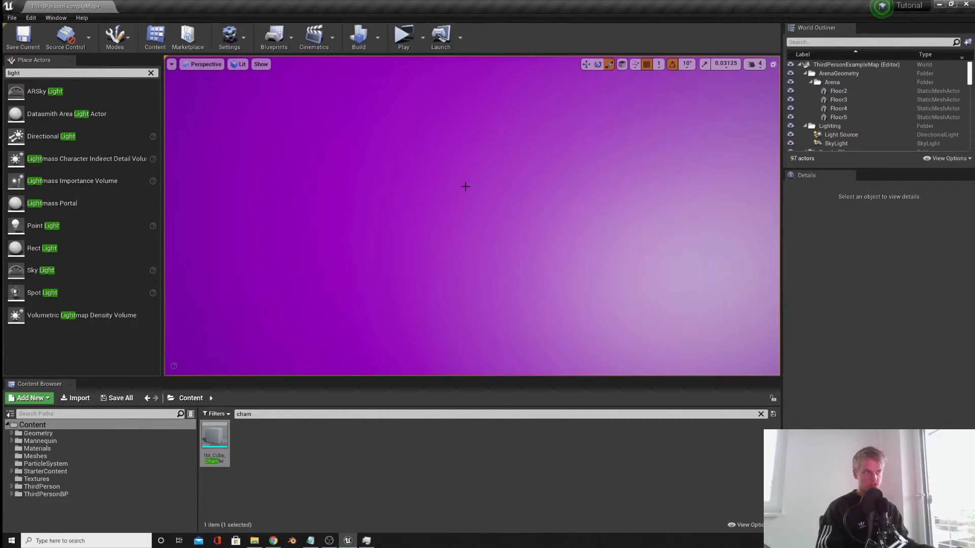
{"action": "right_click_drag", "start_coordinate": [466, 187], "coordinate": [482, 104]}
{"action": "left_click", "coordinate": [457, 242]}
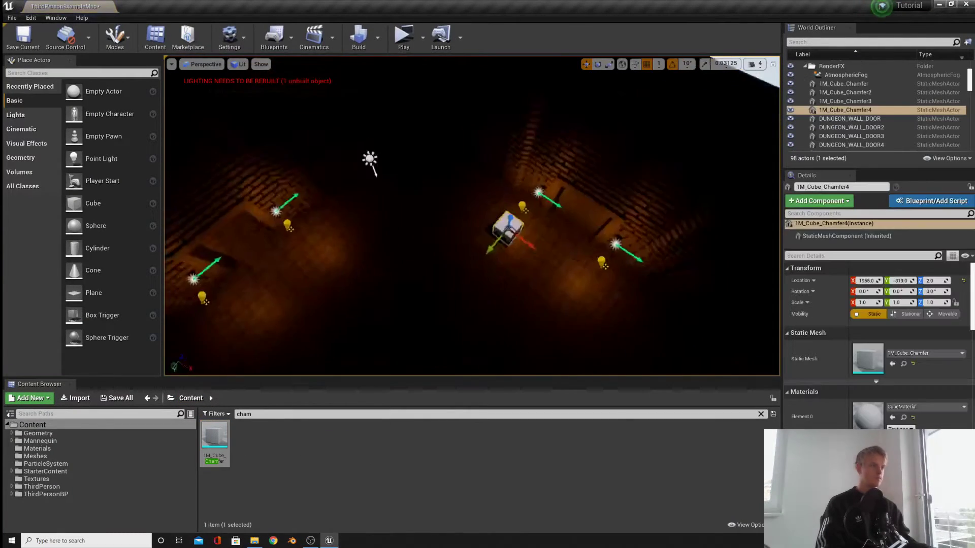
Step: Move the chamfered cube in front of a torch-lit doorway at Y -792 and shrink its X and Y scale to about 0.75
{"action": "right_click_drag", "start_coordinate": [477, 218], "coordinate": [548, 216]}
{"action": "left_click_drag", "start_coordinate": [480, 227], "coordinate": [418, 229]}
{"action": "left_click_drag", "start_coordinate": [389, 260], "coordinate": [390, 268]}
{"action": "right_click_drag", "start_coordinate": [390, 268], "coordinate": [376, 248]}
{"action": "right_click", "coordinate": [492, 151]}
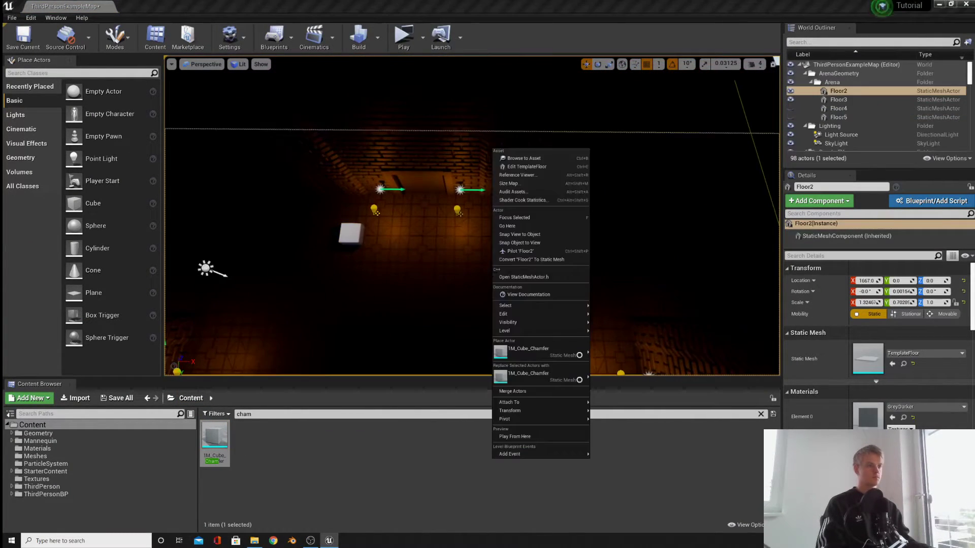
{"action": "left_click", "coordinate": [389, 232]}
{"action": "key", "text": "r"}
{"action": "left_click_drag", "start_coordinate": [398, 241], "coordinate": [392, 236]}
{"action": "key", "text": "w"}
{"action": "right_click_drag", "start_coordinate": [392, 236], "coordinate": [399, 251]}
Step: Try the grey material instances on the chamfered cube and finally assign the Black material
{"action": "left_click", "coordinate": [906, 406]}
{"action": "type", "text": "black"}
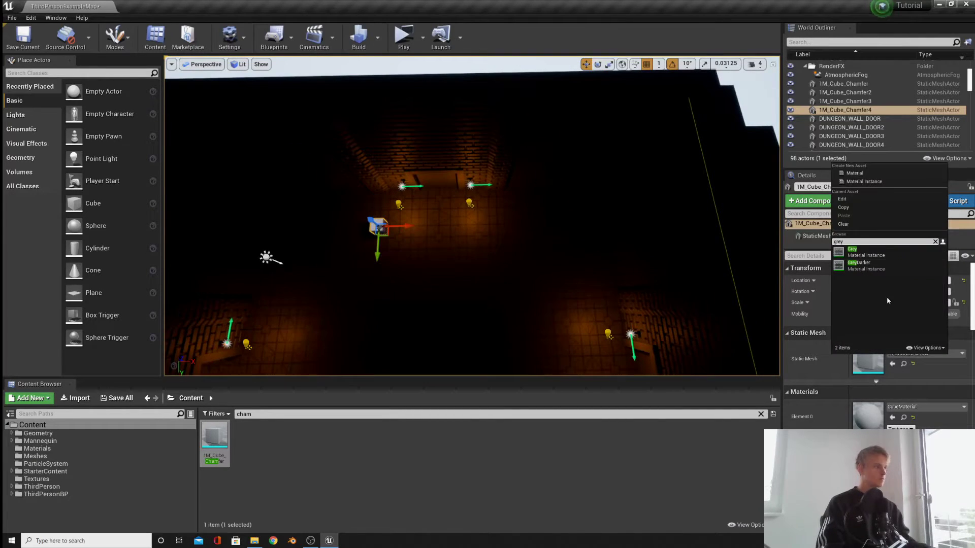
{"action": "left_click", "coordinate": [873, 252]}
{"action": "right_click_drag", "start_coordinate": [457, 229], "coordinate": [473, 240]}
{"action": "left_click", "coordinate": [909, 407]}
{"action": "type", "text": "black"}
{"action": "left_click", "coordinate": [874, 264]}
{"action": "left_click", "coordinate": [909, 406]}
{"action": "type", "text": "black"}
{"action": "left_click", "coordinate": [873, 251]}
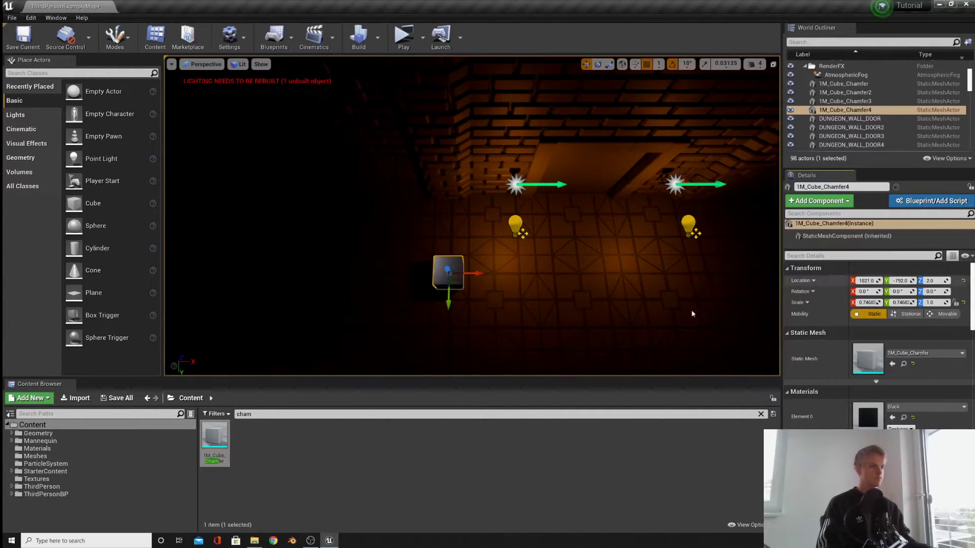
Step: Duplicate the black cube into two parallel rows of three leading away from the doorway
{"action": "right_click_drag", "start_coordinate": [692, 313], "coordinate": [692, 325]}
{"action": "left_click_drag", "start_coordinate": [429, 248], "coordinate": [574, 255], "text": "alt"}
{"action": "left_click_drag", "start_coordinate": [560, 264], "coordinate": [577, 274]}
{"action": "left_click", "coordinate": [403, 244], "text": "ctrl"}
{"action": "right_click_drag", "start_coordinate": [403, 243], "coordinate": [483, 229]}
{"action": "left_click_drag", "start_coordinate": [482, 228], "coordinate": [438, 231], "text": "alt"}
{"action": "right_click_drag", "start_coordinate": [437, 231], "coordinate": [421, 231]}
{"action": "left_click_drag", "start_coordinate": [483, 341], "coordinate": [456, 341], "text": "alt"}
{"action": "left_click", "coordinate": [507, 343]}
{"action": "left_click", "coordinate": [499, 220], "text": "ctrl"}
{"action": "right_click_drag", "start_coordinate": [499, 220], "coordinate": [483, 213]}
{"action": "left_click_drag", "start_coordinate": [460, 199], "coordinate": [467, 199]}
Step: Duplicate the six cubes, rotate the copies 90° and move them in front of the next doorway
{"action": "left_click", "coordinate": [451, 197], "text": "ctrl"}
{"action": "left_click", "coordinate": [446, 317], "text": "ctrl"}
{"action": "left_click", "coordinate": [532, 317], "text": "ctrl"}
{"action": "left_click", "coordinate": [527, 197], "text": "ctrl"}
{"action": "key", "text": "e"}
{"action": "left_click_drag", "start_coordinate": [558, 219], "coordinate": [444, 185], "text": "alt"}
{"action": "left_click_drag", "start_coordinate": [444, 140], "coordinate": [372, 157]}
{"action": "left_click", "coordinate": [395, 139]}
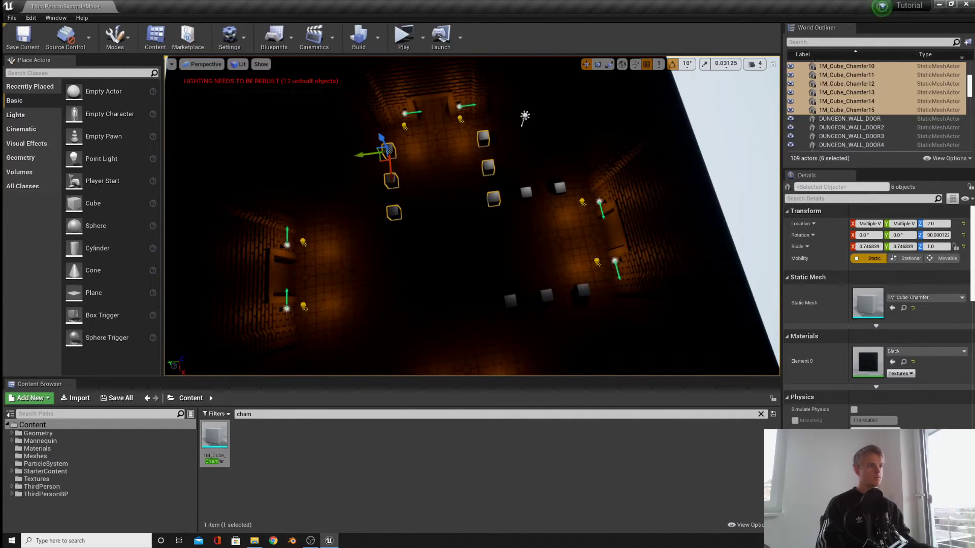
Step: Delete one overlapping corner cube and place a rotated copy of the six doorway cubes at the third doorway
{"action": "key", "text": "f"}
{"action": "key", "text": "Delete"}
{"action": "left_click", "coordinate": [528, 246]}
{"action": "left_click", "coordinate": [526, 201], "text": "ctrl"}
{"action": "left_click", "coordinate": [525, 165], "text": "ctrl"}
{"action": "left_click", "coordinate": [390, 166], "text": "ctrl"}
{"action": "left_click", "coordinate": [385, 207], "text": "ctrl"}
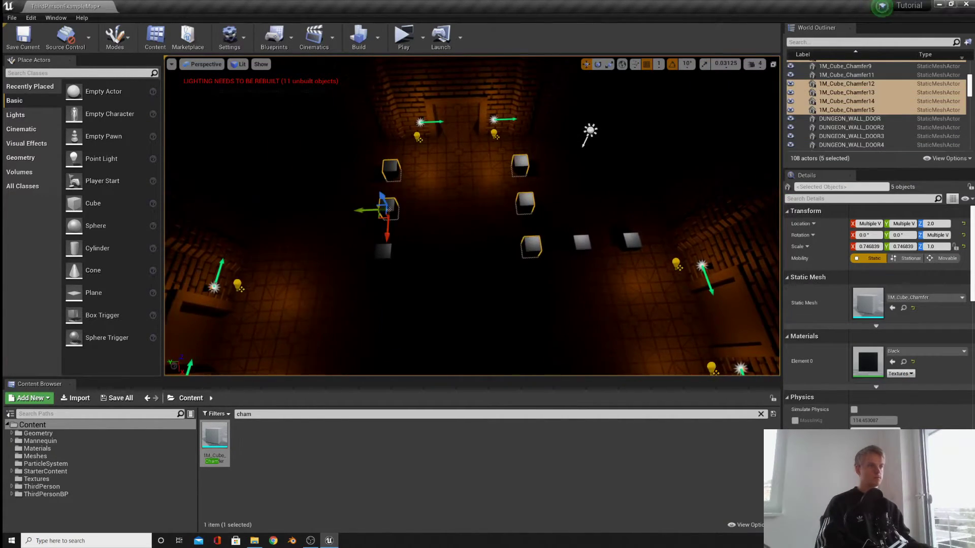
{"action": "key", "text": "e"}
{"action": "left_click_drag", "start_coordinate": [453, 183], "coordinate": [475, 127], "text": "alt"}
{"action": "left_click_drag", "start_coordinate": [439, 86], "coordinate": [312, 250]}
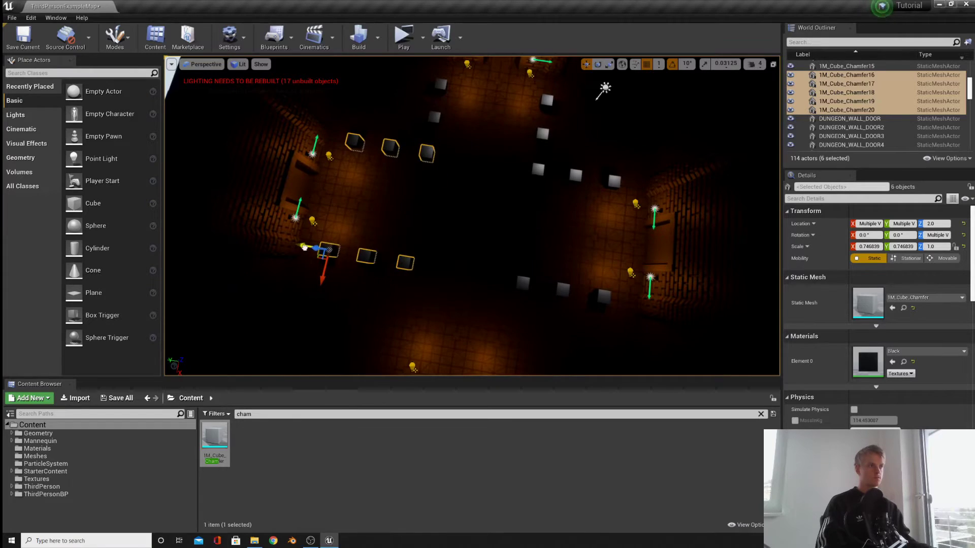
Step: Make a rotated copy of the cube rows and move it to the last doorway
{"action": "key", "text": "f"}
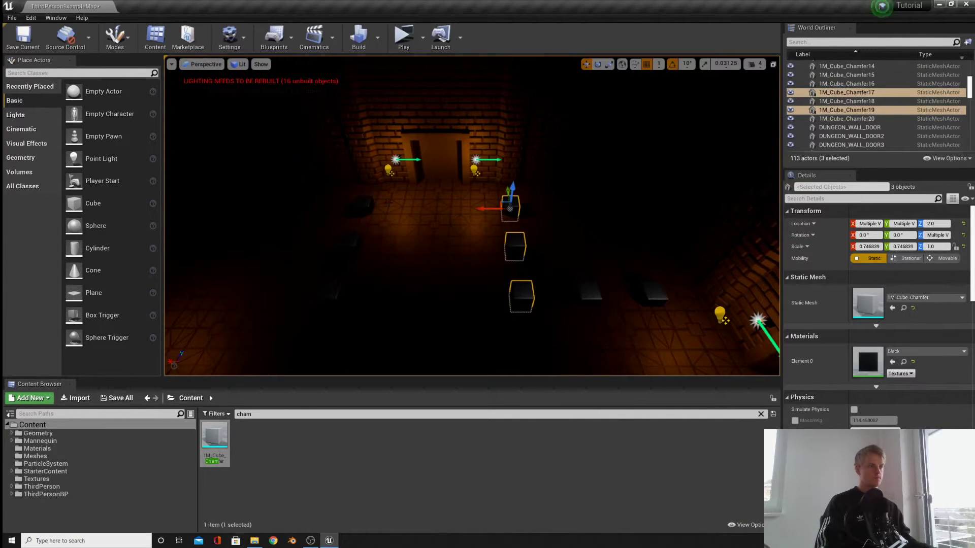
{"action": "key", "text": "e"}
{"action": "left_click_drag", "start_coordinate": [488, 133], "coordinate": [479, 183]}
{"action": "key", "text": "w"}
{"action": "left_click_drag", "start_coordinate": [538, 145], "coordinate": [410, 262]}
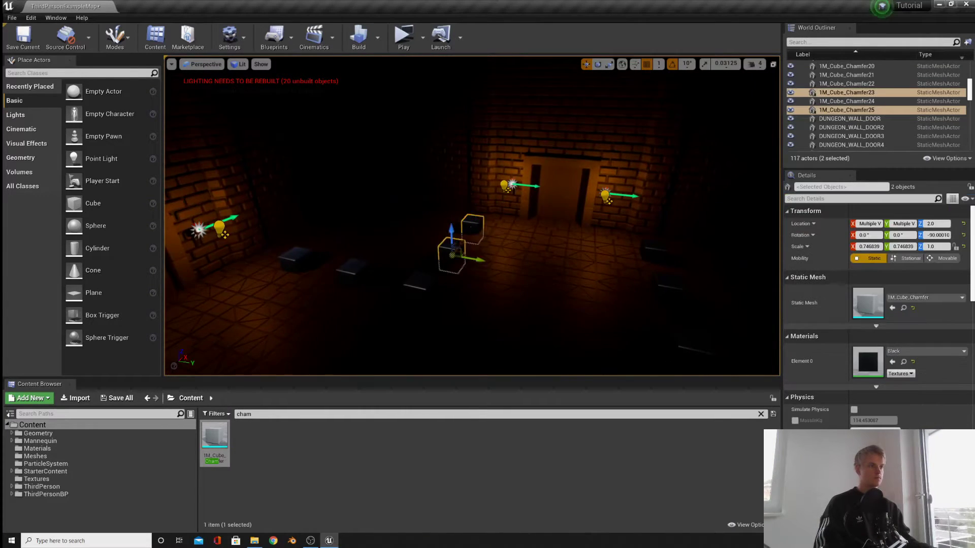
Step: Duplicate a pair of cubes sideways twice to fill the first room corner with a grid of cubes
{"action": "right_click_drag", "start_coordinate": [487, 219], "coordinate": [528, 244]}
{"action": "left_click_drag", "start_coordinate": [541, 273], "coordinate": [470, 272], "text": "alt"}
{"action": "right_click_drag", "start_coordinate": [470, 272], "coordinate": [459, 295]}
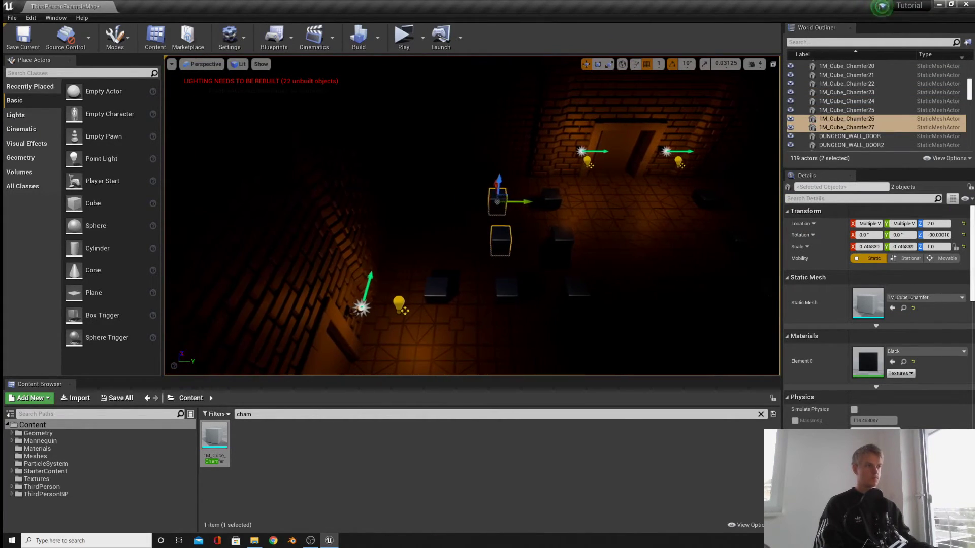
{"action": "left_click_drag", "start_coordinate": [526, 202], "coordinate": [474, 201], "text": "alt"}
{"action": "left_click", "coordinate": [514, 241], "text": "ctrl"}
{"action": "left_click", "coordinate": [513, 199], "text": "ctrl"}
Step: Duplicate the four-cube blocks across the room to fill the remaining corners of the cube grid
{"action": "right_click_drag", "start_coordinate": [474, 201], "coordinate": [533, 213]}
{"action": "left_click_drag", "start_coordinate": [300, 208], "coordinate": [468, 208], "text": "alt"}
{"action": "right_click_drag", "start_coordinate": [468, 208], "coordinate": [470, 198]}
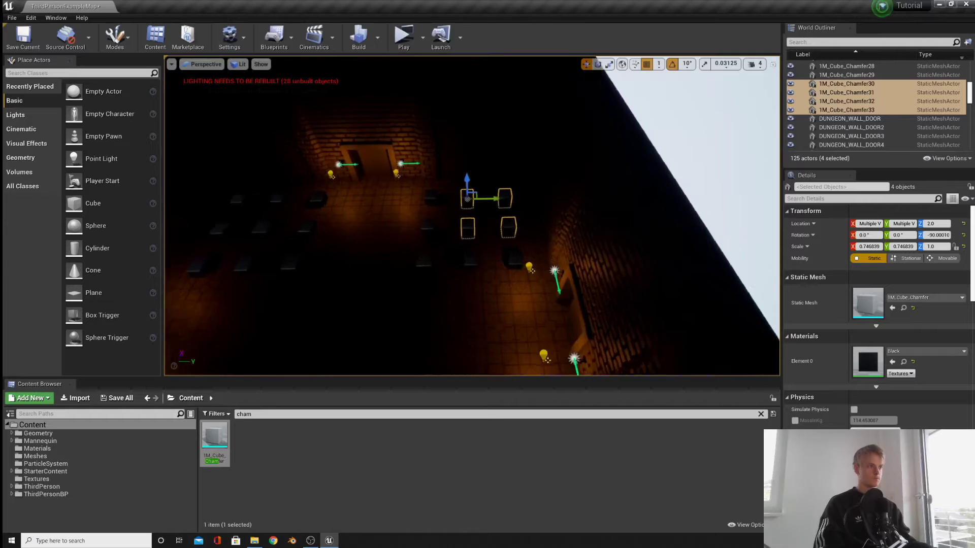
{"action": "key", "text": "ctrl+w"}
{"action": "right_click_drag", "start_coordinate": [440, 249], "coordinate": [617, 246]}
{"action": "left_click_drag", "start_coordinate": [277, 224], "coordinate": [490, 229], "text": "alt"}
{"action": "right_click_drag", "start_coordinate": [490, 228], "coordinate": [599, 223]}
Step: Select all the grid cubes, leave the doorway pieces out, and stretch them into tall pillars with a Z scale of about 8.15
{"action": "left_click", "coordinate": [882, 110]}
{"action": "scroll", "coordinate": [882, 112], "scroll_direction": "up", "scroll_amount": 15}
{"action": "left_click", "coordinate": [872, 98], "text": "shift"}
{"action": "key", "text": "r"}
{"action": "left_click_drag", "start_coordinate": [419, 214], "coordinate": [420, 183]}
{"action": "key", "text": "ctrl+z"}
{"action": "left_click", "coordinate": [584, 224], "text": "ctrl"}
{"action": "right_click_drag", "start_coordinate": [584, 224], "coordinate": [675, 226]}
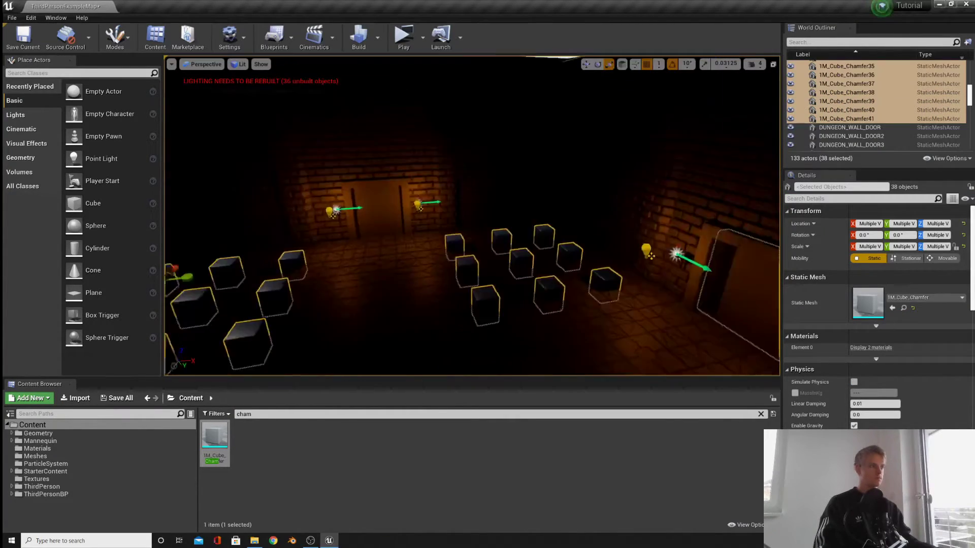
{"action": "left_click", "coordinate": [423, 204], "text": "ctrl"}
{"action": "right_click_drag", "start_coordinate": [422, 203], "coordinate": [591, 224]}
{"action": "left_click", "coordinate": [511, 207], "text": "ctrl"}
{"action": "left_click_drag", "start_coordinate": [590, 240], "coordinate": [603, 182]}
{"action": "key", "text": "w"}
{"action": "key", "text": "g"}
{"action": "right_click_drag", "start_coordinate": [603, 182], "coordinate": [592, 152]}
{"action": "key", "text": "g"}
Step: Place a duplicated pillar in the room centre at X 2176, Y 4, Z -183 and widen its X and Y scale to about 2.12
{"action": "left_click", "coordinate": [592, 152]}
{"action": "left_click_drag", "start_coordinate": [575, 142], "coordinate": [474, 180], "text": "alt"}
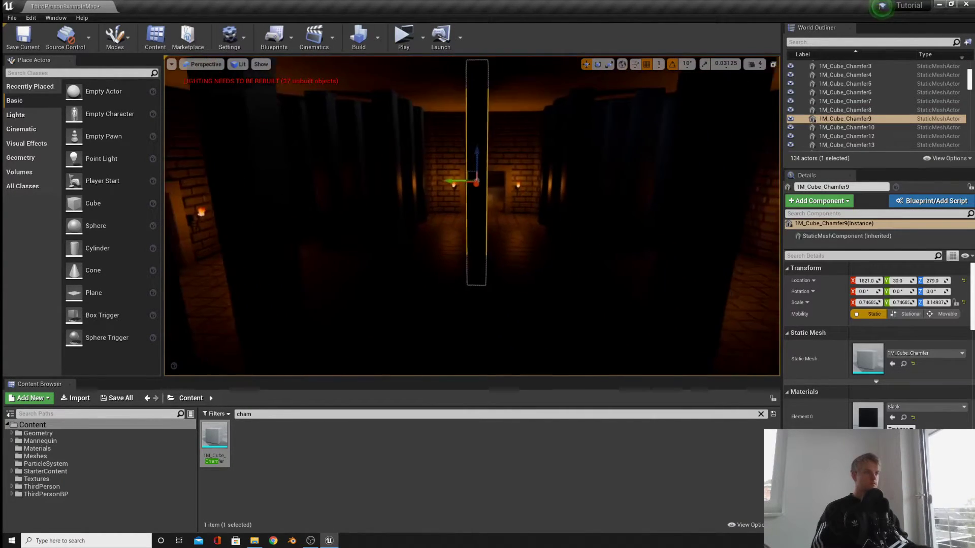
{"action": "right_click_drag", "start_coordinate": [475, 180], "coordinate": [472, 216]}
{"action": "left_click_drag", "start_coordinate": [478, 178], "coordinate": [478, 291]}
{"action": "key", "text": "r"}
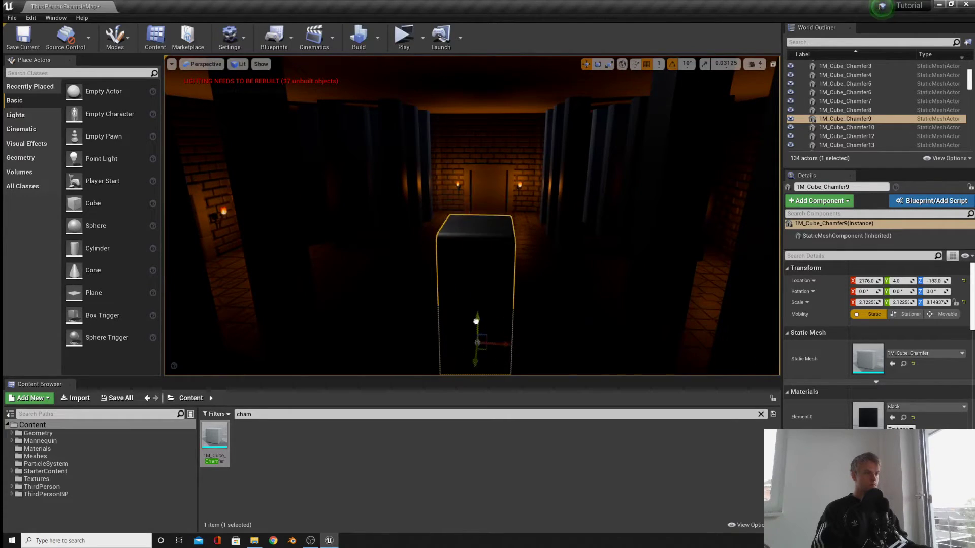
Step: Duplicate the central block upward into progressively smaller tiers, scaling the topmost block to about 0.87 in all axes
{"action": "left_click_drag", "start_coordinate": [477, 243], "coordinate": [484, 289], "text": "alt"}
{"action": "key", "text": "w"}
{"action": "right_click_drag", "start_coordinate": [477, 264], "coordinate": [480, 294]}
{"action": "left_click_drag", "start_coordinate": [462, 228], "coordinate": [464, 209], "text": "alt"}
{"action": "key", "text": "r"}
{"action": "left_click_drag", "start_coordinate": [472, 237], "coordinate": [463, 207]}
{"action": "key", "text": "w"}
{"action": "left_click", "coordinate": [471, 243], "text": "ctrl"}
{"action": "left_click", "coordinate": [463, 212]}
{"action": "key", "text": "r"}
{"action": "left_click_drag", "start_coordinate": [472, 233], "coordinate": [465, 236]}
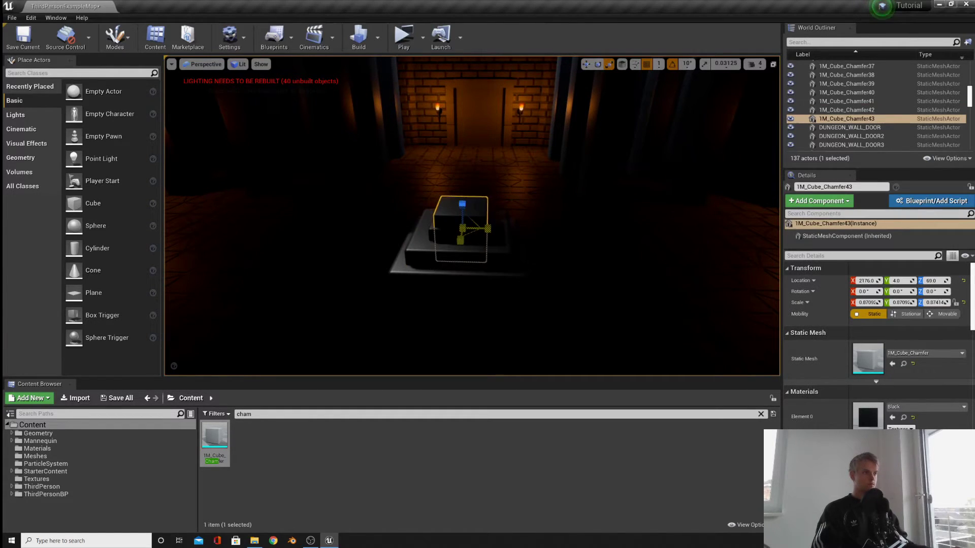
Step: Delete the topmost small block and raise the block beneath it to form the pedestal's centre
{"action": "key", "text": "Delete"}
{"action": "left_click", "coordinate": [441, 237]}
{"action": "right_click_drag", "start_coordinate": [460, 243], "coordinate": [459, 226]}
{"action": "left_click_drag", "start_coordinate": [459, 244], "coordinate": [458, 231]}
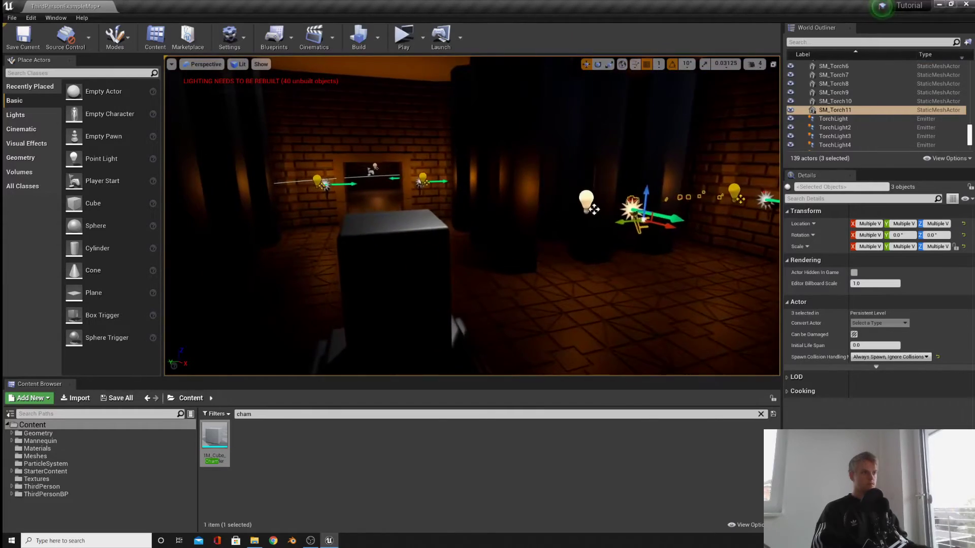
Step: Move the duplicated torch, flame and point light onto one face of the pedestal and add a rotated copy
{"action": "key", "text": "f"}
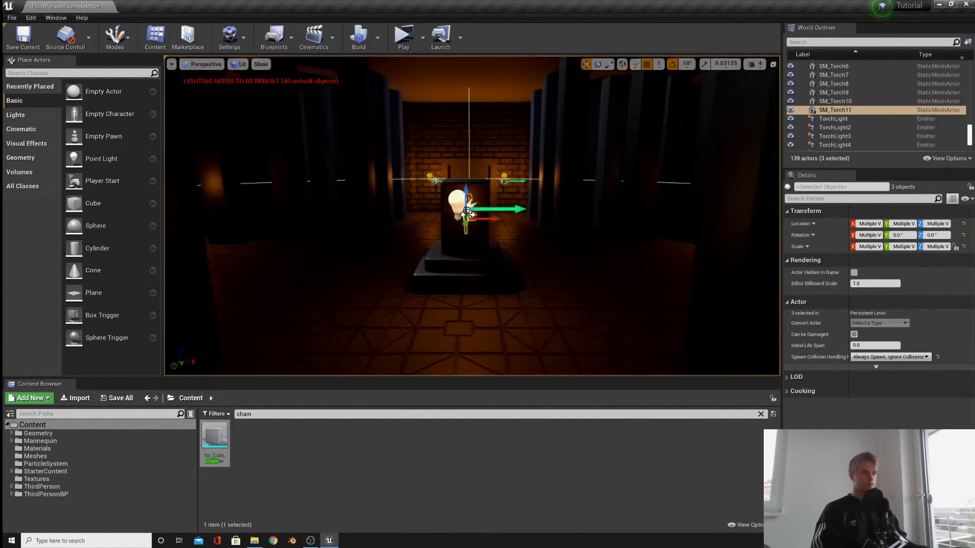
{"action": "right_click_drag", "start_coordinate": [473, 216], "coordinate": [472, 244]}
{"action": "key", "text": "e"}
{"action": "left_click_drag", "start_coordinate": [437, 213], "coordinate": [455, 187], "text": "alt"}
{"action": "key", "text": "w"}
Step: Duplicate the torch sets with a rotation so that all four faces of the pedestal carry a torch
{"action": "left_click", "coordinate": [421, 170], "text": "ctrl"}
{"action": "left_click", "coordinate": [337, 148], "text": "ctrl"}
{"action": "left_click", "coordinate": [435, 186], "text": "ctrl"}
{"action": "key", "text": "e"}
{"action": "key", "text": "w"}
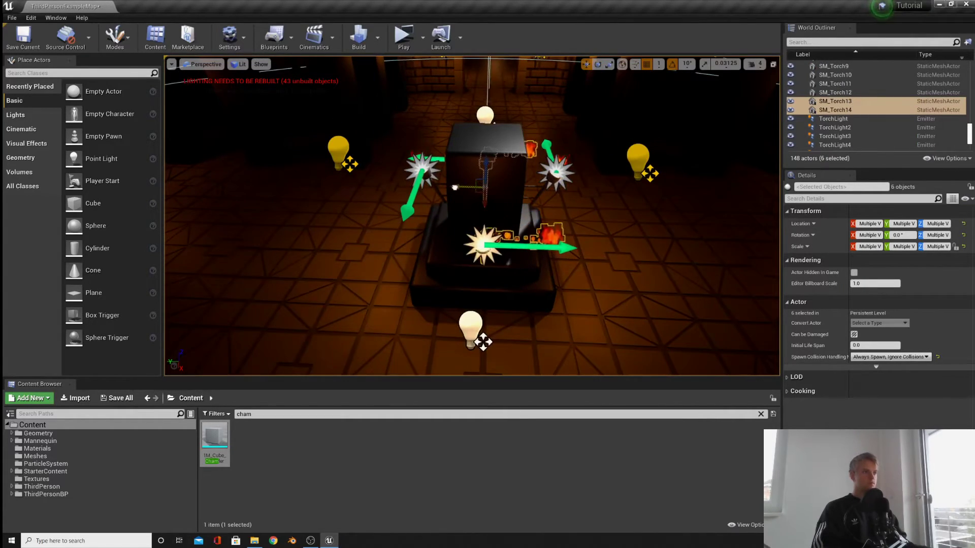
Step: Try the Grey material on all pillars and pedestal blocks, assign GreyDarker instead, and open the build options
{"action": "right_click_drag", "start_coordinate": [455, 187], "coordinate": [419, 63]}
{"action": "key", "text": "g"}
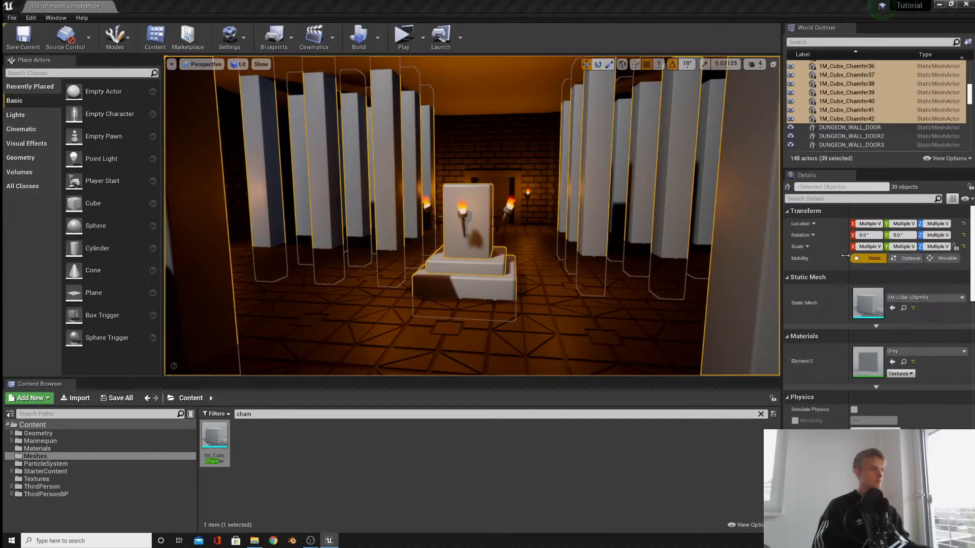
{"action": "right_click_drag", "start_coordinate": [551, 274], "coordinate": [538, 275]}
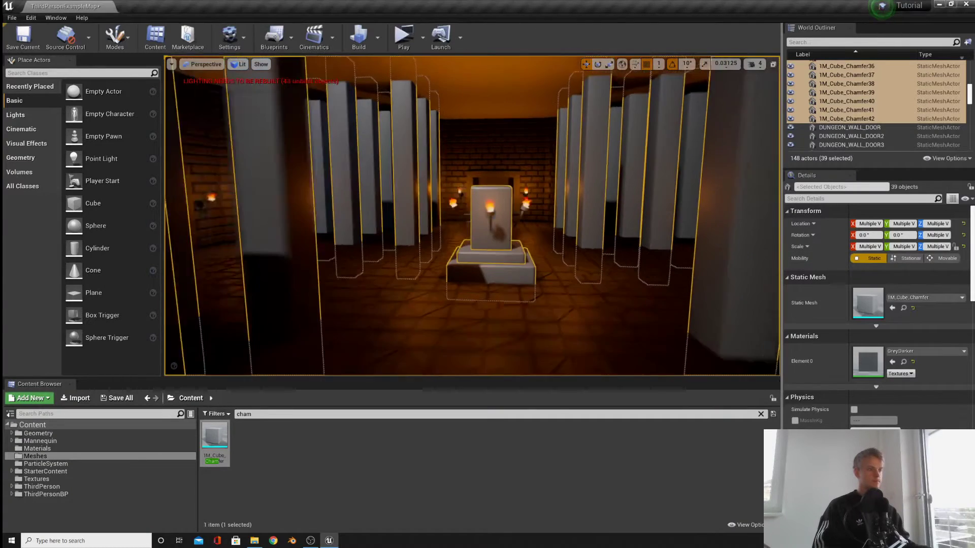
{"action": "key", "text": "g"}
{"action": "key", "text": "g"}
{"action": "left_click", "coordinate": [378, 37]}
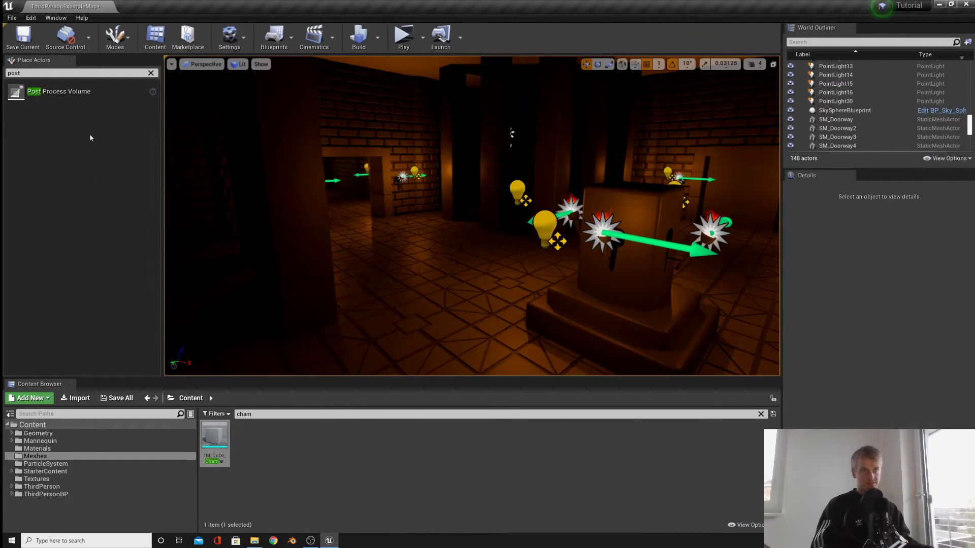
Step: Place a Post Process Volume beside the pedestal and look up its Infinite Extent (Unbound) setting by filtering the details for "bound"
{"action": "left_click", "coordinate": [110, 93]}
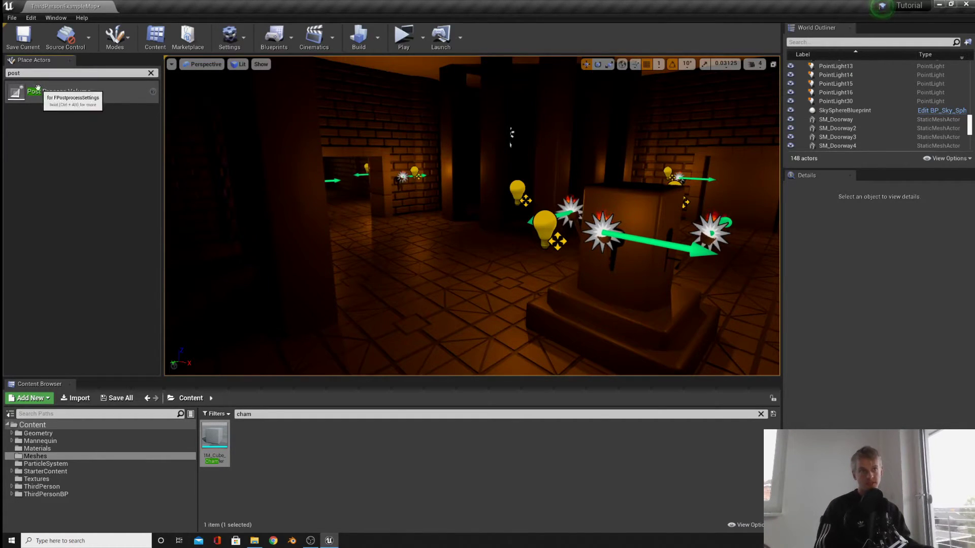
{"action": "left_click_drag", "start_coordinate": [38, 88], "coordinate": [433, 263]}
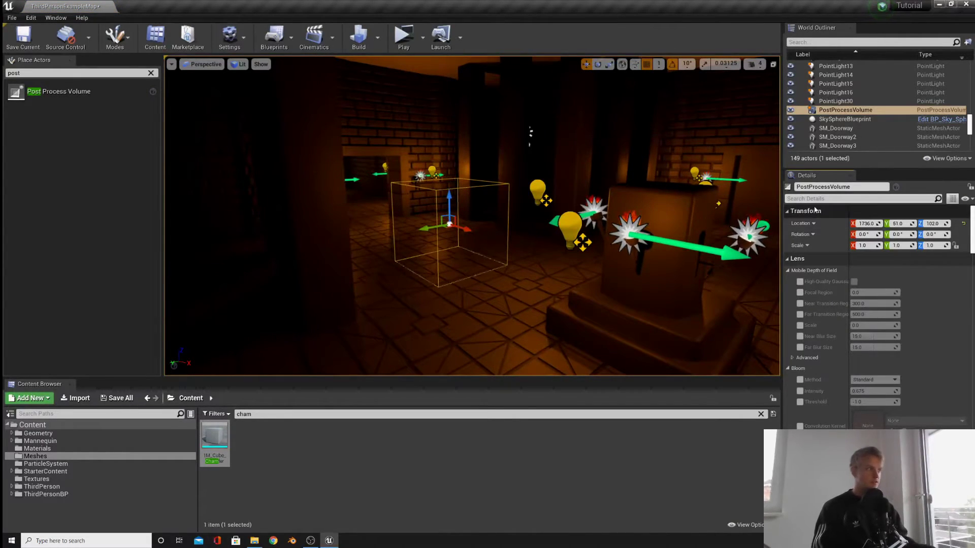
{"action": "left_click", "coordinate": [812, 199]}
{"action": "type", "text": "bound"}
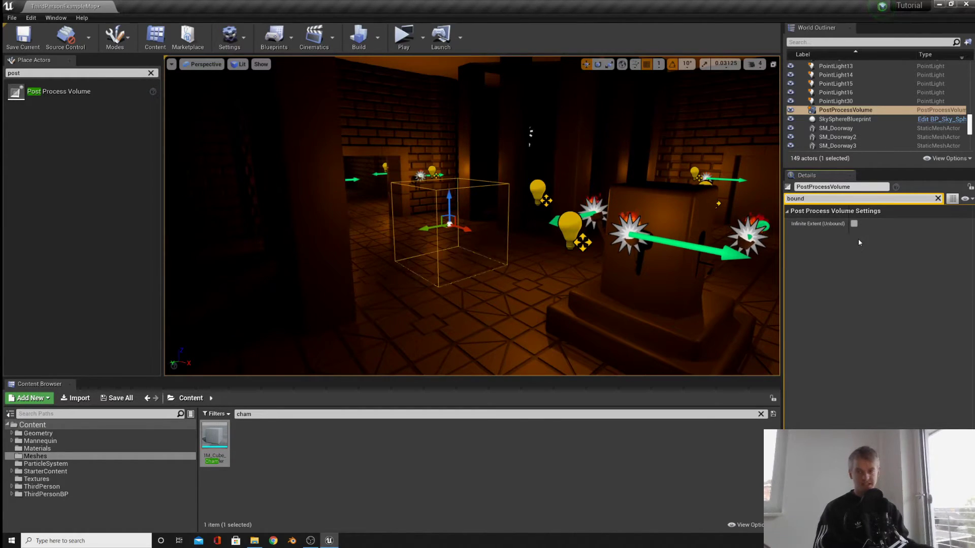
{"action": "left_click", "coordinate": [938, 199]}
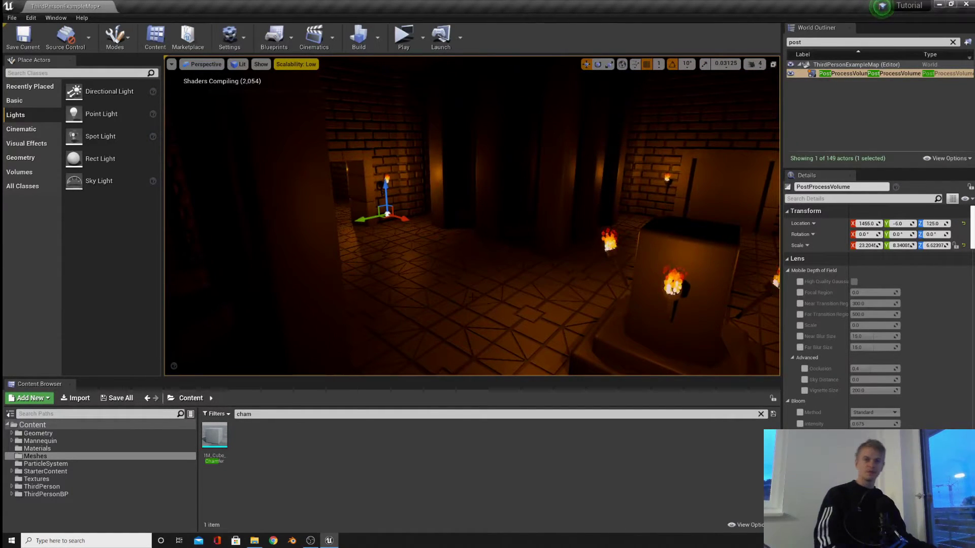
{"action": "right_click_drag", "start_coordinate": [476, 303], "coordinate": [564, 333]}
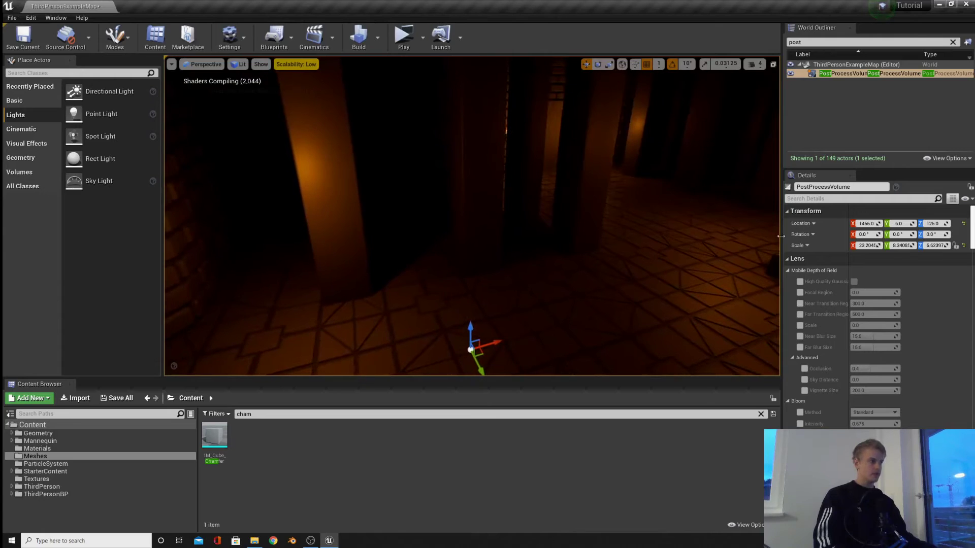
Step: Filter the Post Process Volume's details for "shadow", set Shadows saturation to 1.1, and try contrast 1.2 before settling on 1.1
{"action": "left_click", "coordinate": [809, 200]}
{"action": "type", "text": "shadow"}
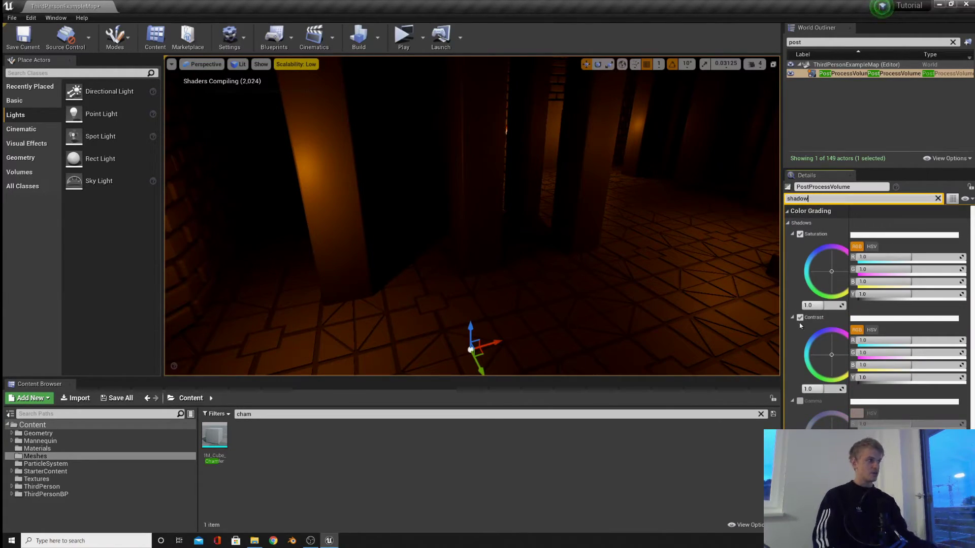
{"action": "key", "text": "w"}
{"action": "right_click_drag", "start_coordinate": [695, 305], "coordinate": [737, 297]}
{"action": "key", "text": "s"}
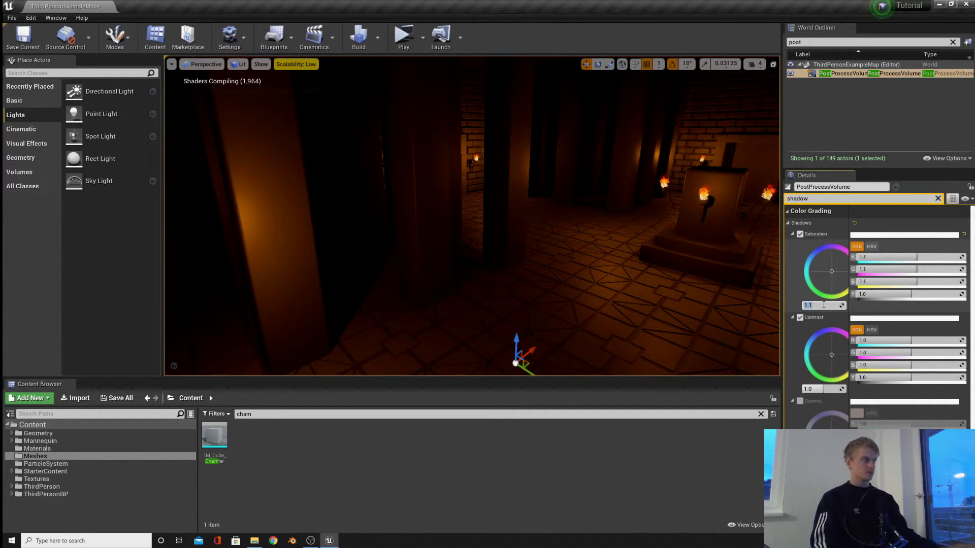
{"action": "left_click", "coordinate": [817, 389]}
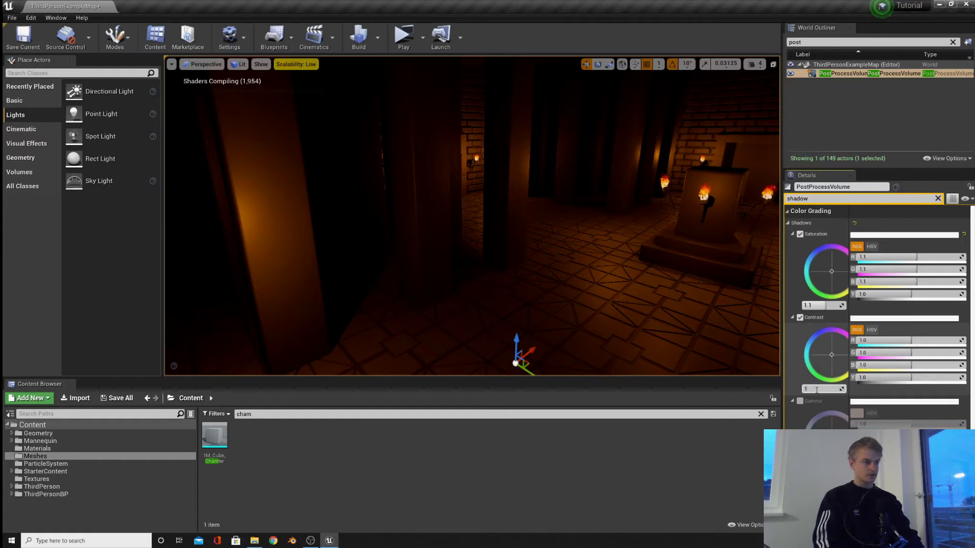
{"action": "type", "text": "1.2"}
{"action": "key", "text": "Return"}
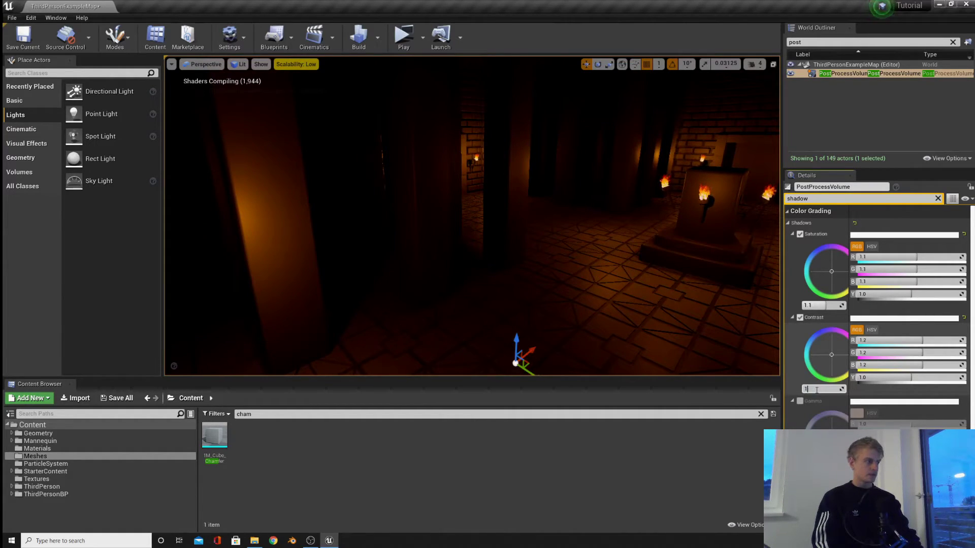
{"action": "right_click_drag", "start_coordinate": [625, 284], "coordinate": [713, 285]}
{"action": "key", "text": "g"}
{"action": "key", "text": "g"}
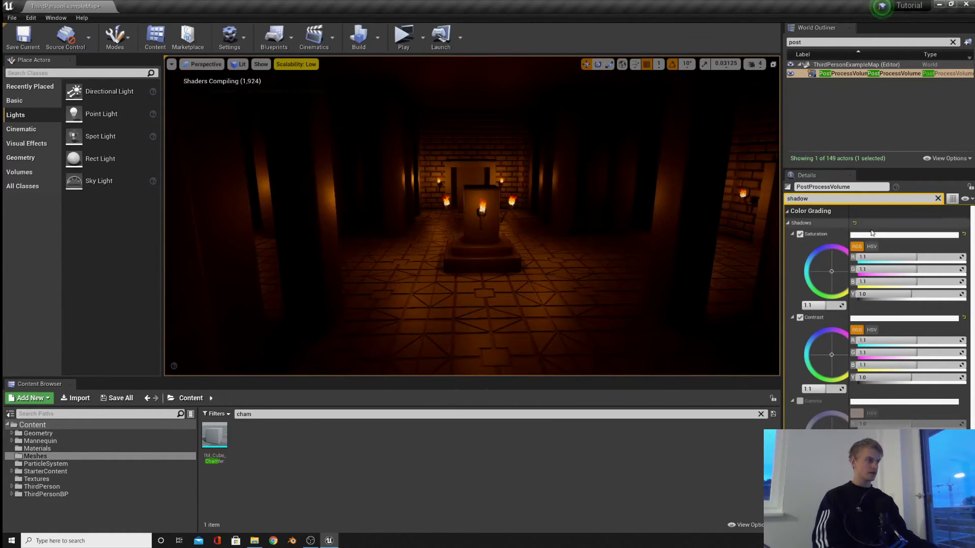
Step: Clear the details filter, return the Shadows saturation to 1.0, and check the dark ceiling area of the dungeon
{"action": "left_click", "coordinate": [938, 198]}
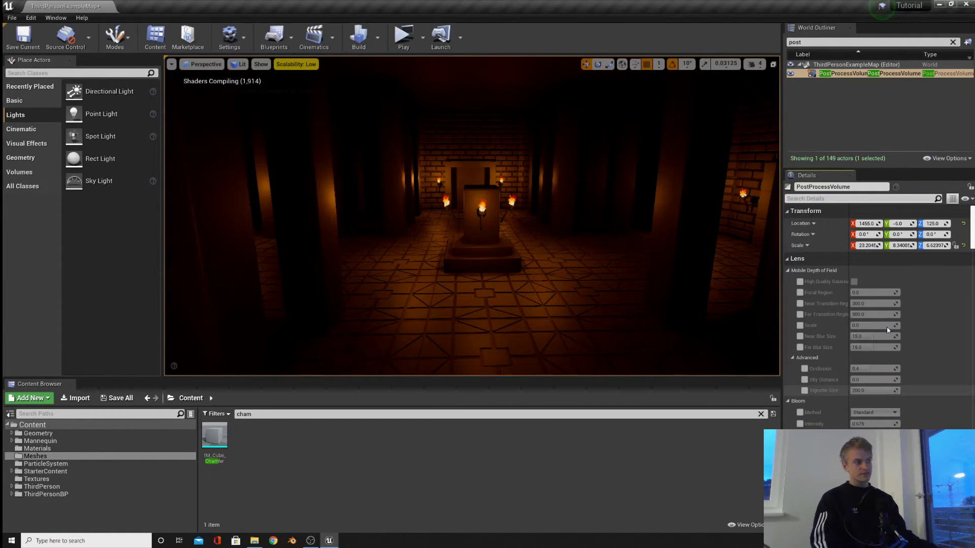
{"action": "scroll", "coordinate": [972, 217], "scroll_direction": "down", "scroll_amount": 6}
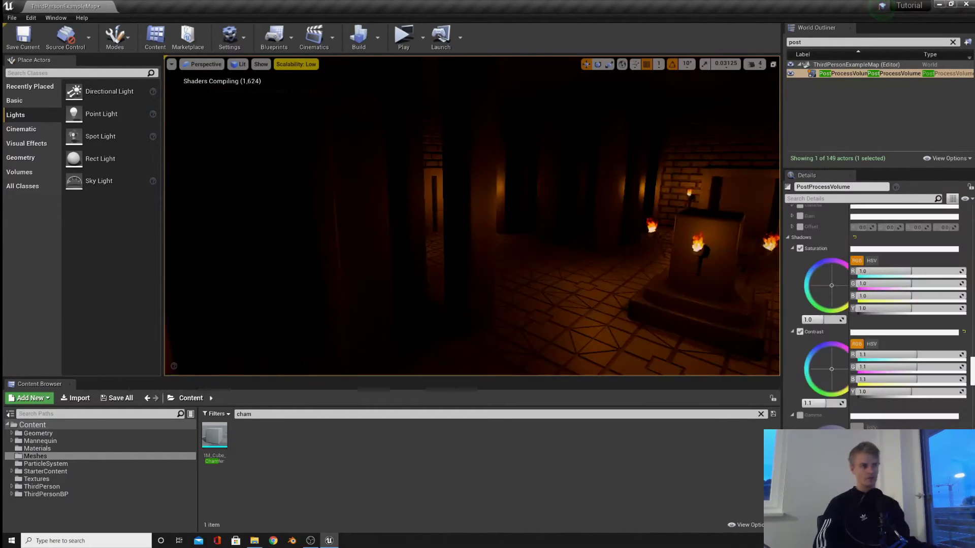
{"action": "right_click_drag", "start_coordinate": [472, 216], "coordinate": [502, 132]}
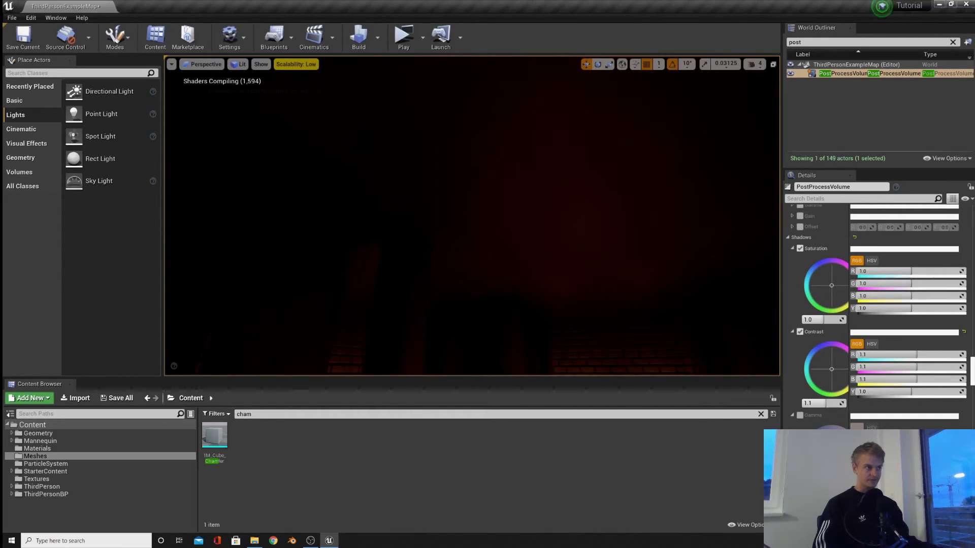
Step: Place a Rect Light on the dungeon floor between the pillars and rotate it 90 degrees
{"action": "left_click", "coordinate": [508, 208]}
{"action": "key", "text": "h"}
{"action": "right_click_drag", "start_coordinate": [475, 196], "coordinate": [488, 310]}
{"action": "left_click_drag", "start_coordinate": [100, 159], "coordinate": [393, 227]}
{"action": "right_click_drag", "start_coordinate": [393, 227], "coordinate": [447, 165]}
{"action": "key", "text": "e"}
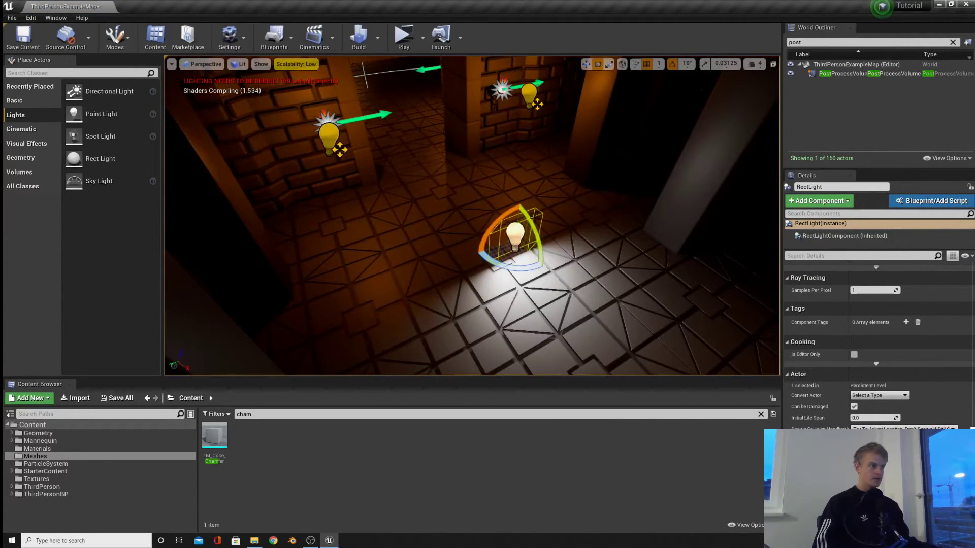
{"action": "left_click_drag", "start_coordinate": [536, 229], "coordinate": [549, 279]}
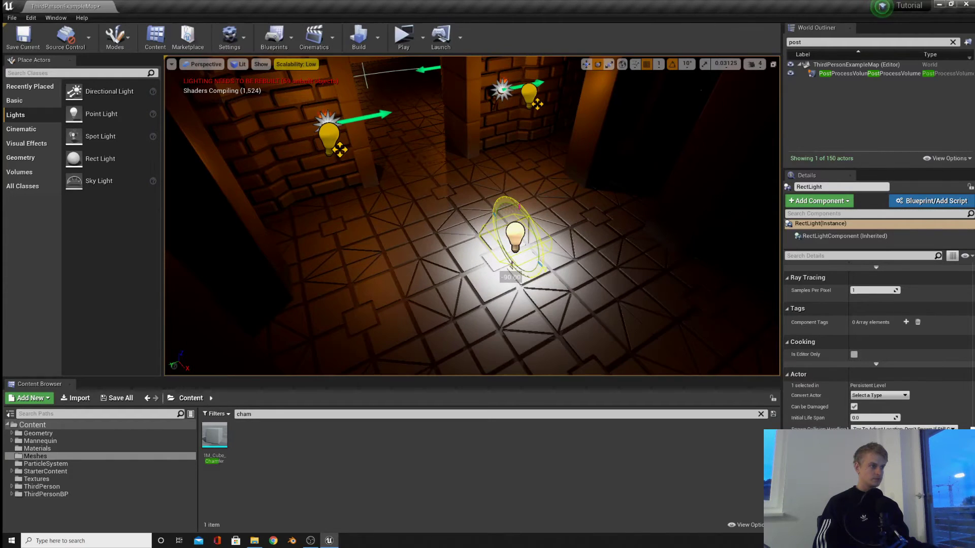
Step: Move the rect light among the pillars on one side of the hall and raise it near the pillar tops
{"action": "key", "text": "s"}
{"action": "right_click_drag", "start_coordinate": [548, 279], "coordinate": [610, 325]}
{"action": "right_click_drag", "start_coordinate": [549, 145], "coordinate": [563, 137]}
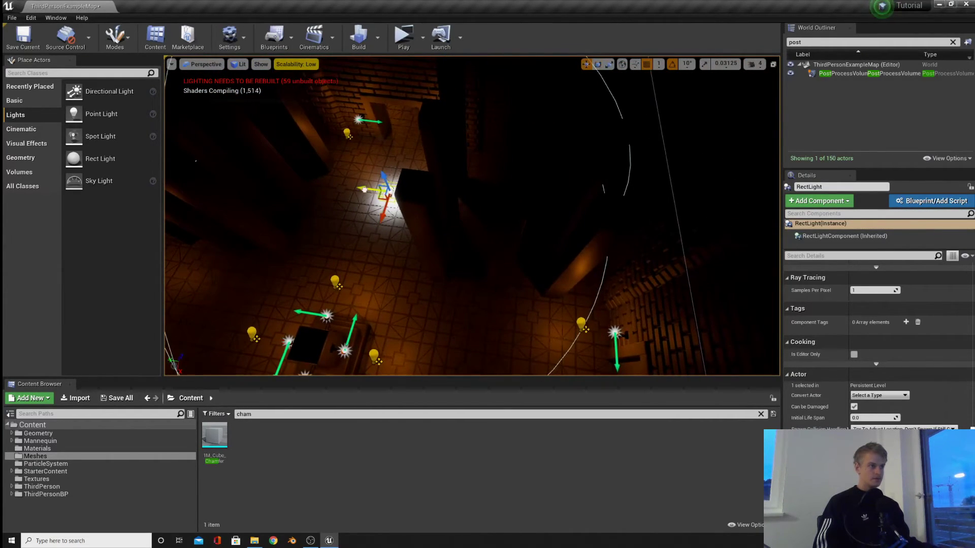
{"action": "left_click_drag", "start_coordinate": [364, 189], "coordinate": [547, 124]}
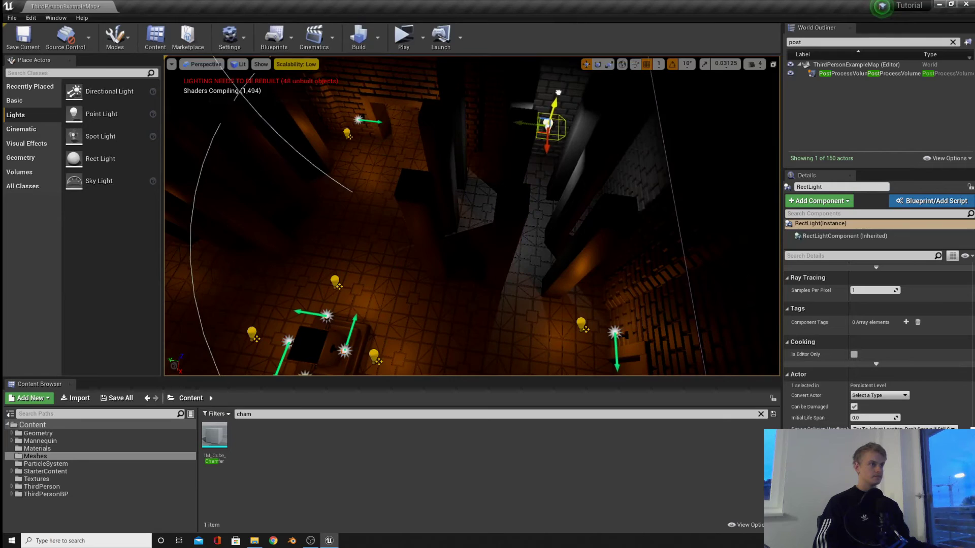
{"action": "key", "text": "w"}
{"action": "mouse_move", "coordinate": [558, 92]}
{"action": "right_mouse_down"}
{"action": "mouse_move", "coordinate": [553, 50]}
{"action": "mouse_move", "coordinate": [551, 102]}
{"action": "right_mouse_up"}
{"action": "mouse_move", "coordinate": [518, 161]}
{"action": "left_mouse_down"}
{"action": "mouse_move", "coordinate": [485, 161]}
{"action": "mouse_move", "coordinate": [485, 185]}
{"action": "mouse_move", "coordinate": [522, 146]}
{"action": "left_mouse_up"}
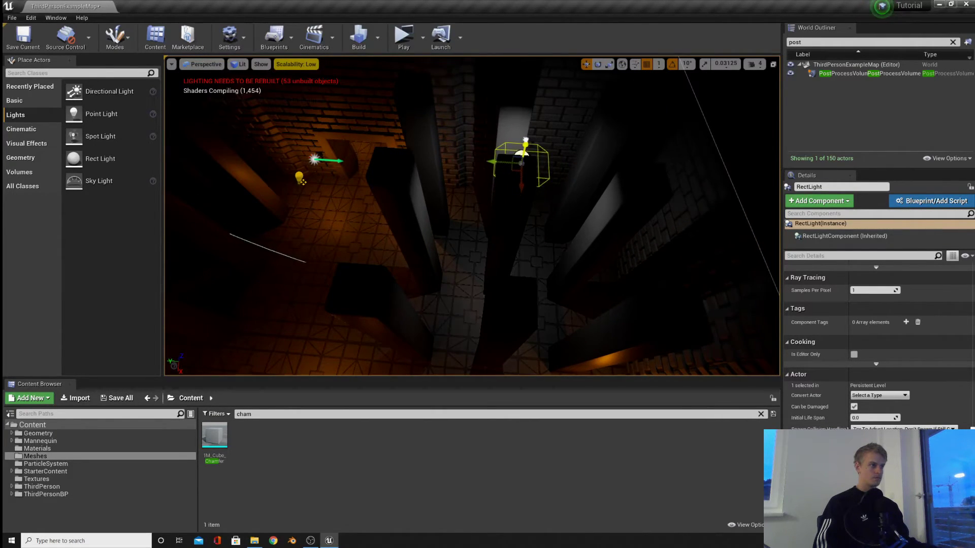
{"action": "right_click_drag", "start_coordinate": [522, 146], "coordinate": [521, 188]}
Step: Set the rect light's colour to a pale blue of about R 0.58, G 0.60, B 1.0
{"action": "scroll", "coordinate": [956, 429], "scroll_direction": "up", "scroll_amount": 3}
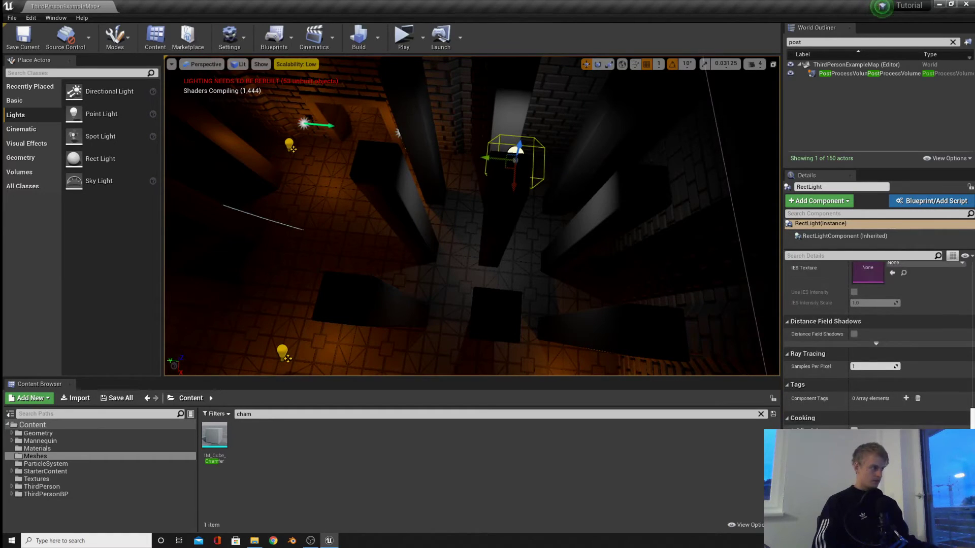
{"action": "scroll", "coordinate": [898, 363], "scroll_direction": "up", "scroll_amount": 10}
{"action": "left_click", "coordinate": [898, 356]}
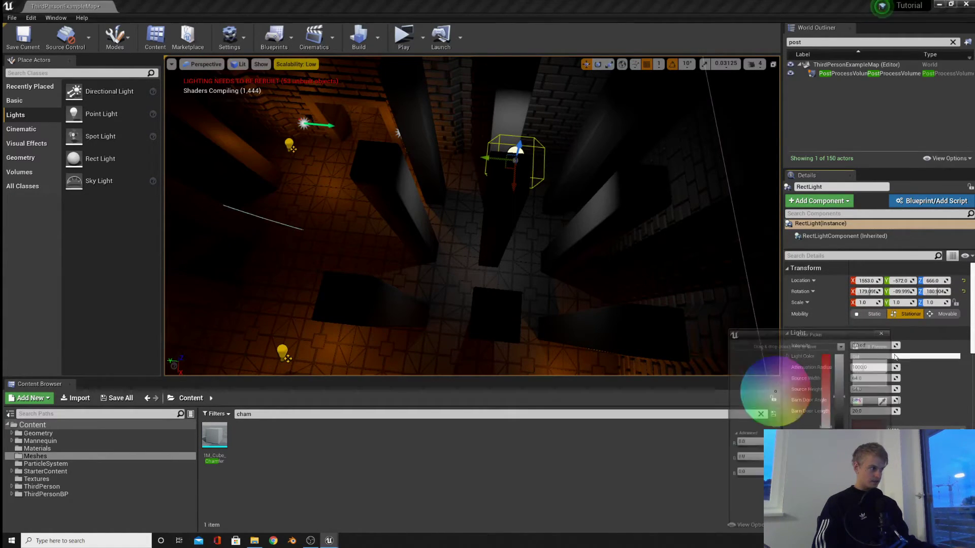
{"action": "left_click", "coordinate": [769, 381]}
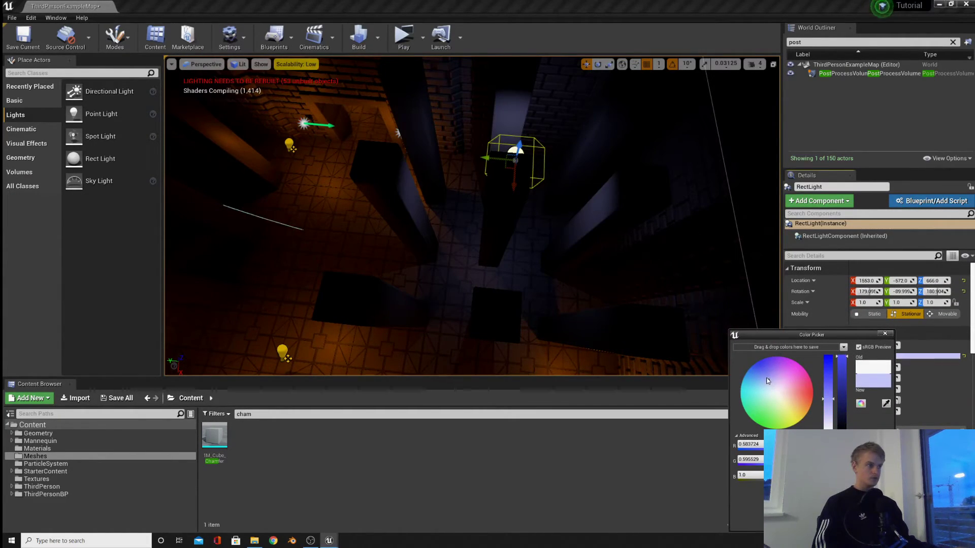
{"action": "mouse_move", "coordinate": [559, 244]}
{"action": "right_mouse_down"}
{"action": "mouse_move", "coordinate": [640, 229]}
{"action": "mouse_move", "coordinate": [548, 203]}
{"action": "mouse_move", "coordinate": [558, 233]}
{"action": "right_mouse_up"}
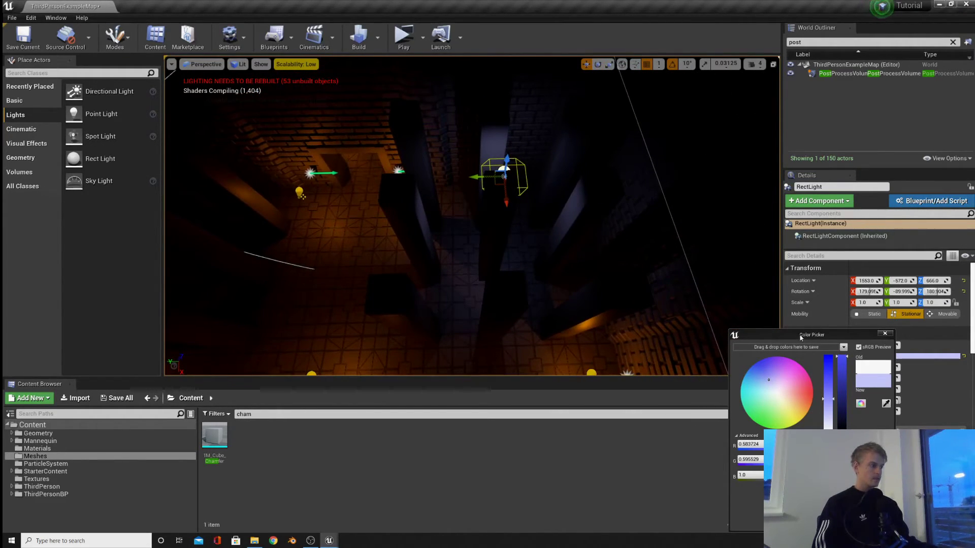
{"action": "left_click_drag", "start_coordinate": [801, 338], "coordinate": [715, 303]}
{"action": "left_click", "coordinate": [755, 481]}
{"action": "scroll", "coordinate": [907, 401], "scroll_direction": "down", "scroll_amount": 1}
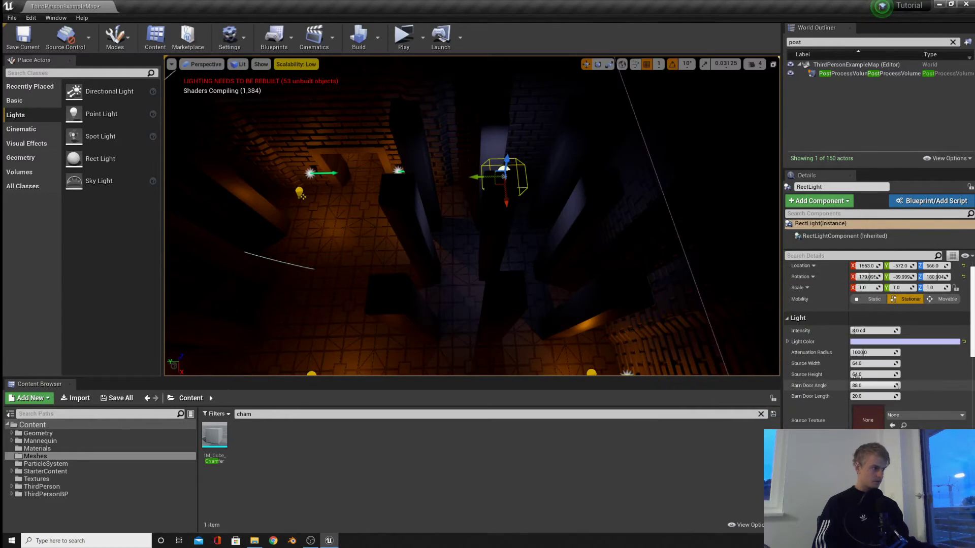
Step: Enlarge the rect light's source to about 474 wide by 567 high and lower the light to Z 510
{"action": "mouse_move", "coordinate": [874, 364]}
{"action": "left_mouse_down"}
{"action": "mouse_move", "coordinate": [899, 363]}
{"action": "mouse_move", "coordinate": [864, 374]}
{"action": "mouse_move", "coordinate": [883, 375]}
{"action": "left_mouse_up"}
{"action": "right_click_drag", "start_coordinate": [508, 229], "coordinate": [635, 223]}
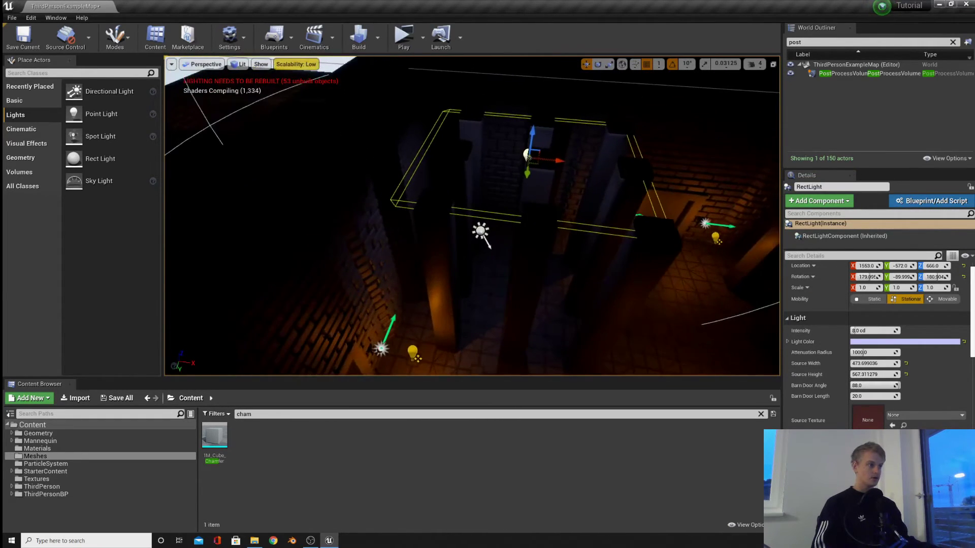
{"action": "key", "text": "w"}
{"action": "left_click_drag", "start_coordinate": [540, 130], "coordinate": [538, 174]}
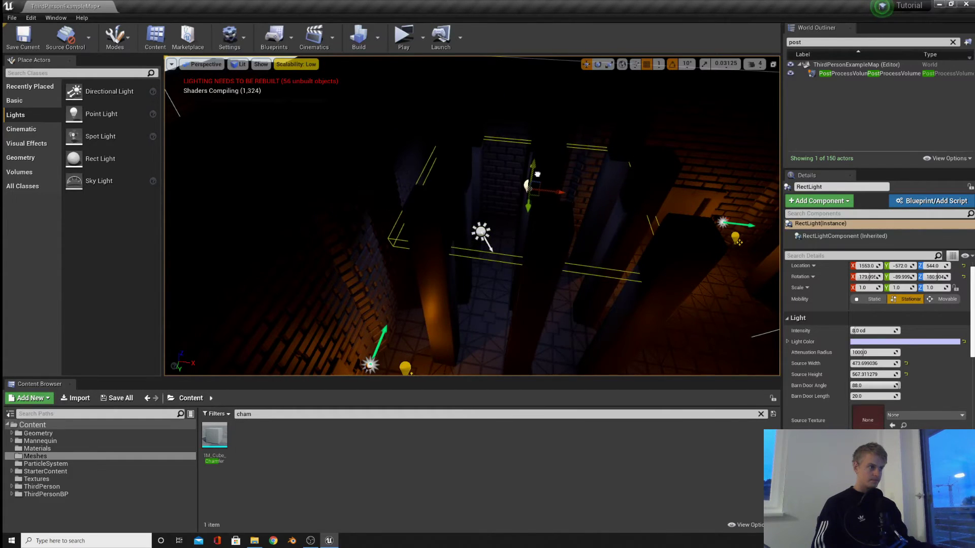
{"action": "key", "text": "w"}
{"action": "right_click_drag", "start_coordinate": [537, 183], "coordinate": [544, 229]}
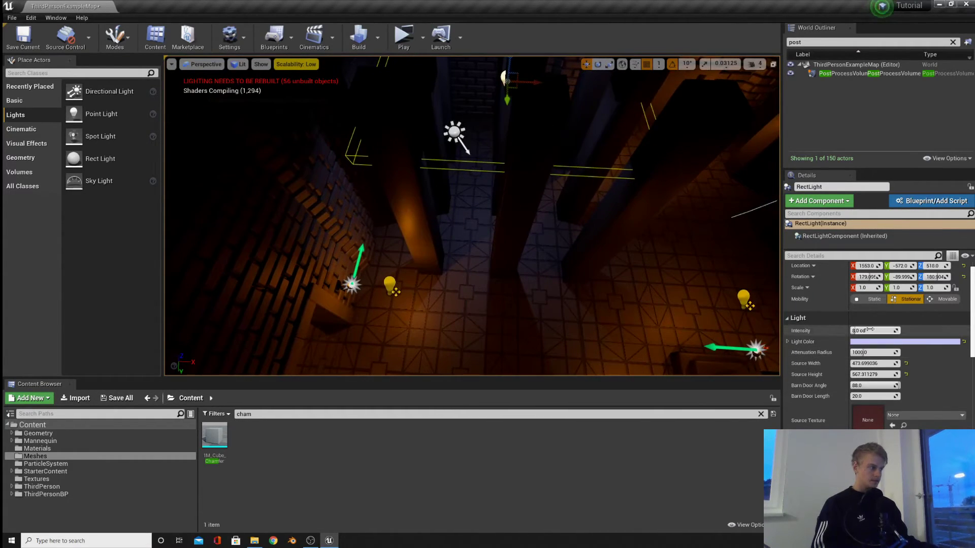
Step: Try an intensity of 3 cd on the rect light, settle on 4 cd, lower the light slightly and turn off Cast Shadows
{"action": "type", "text": "3"}
{"action": "key", "text": "Return"}
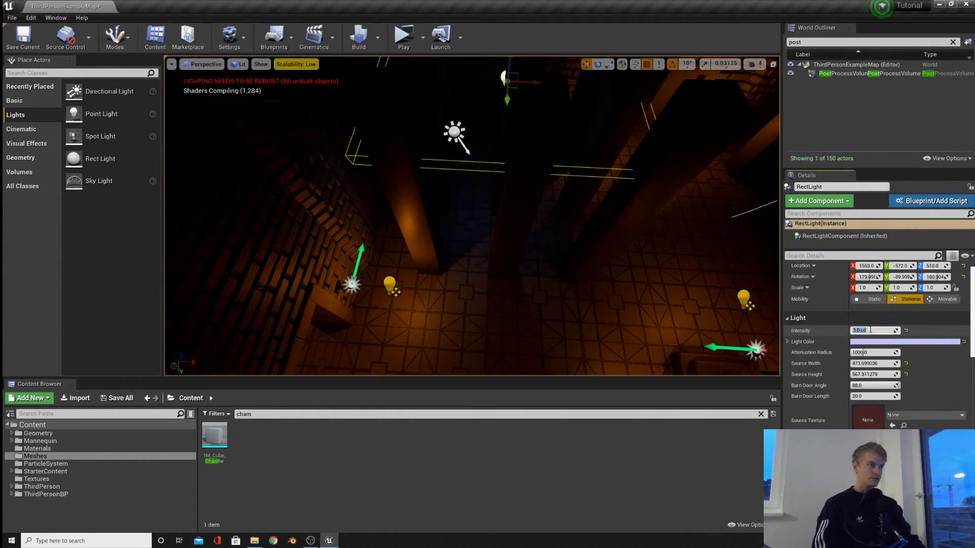
{"action": "right_click_drag", "start_coordinate": [599, 244], "coordinate": [630, 218]}
{"action": "key", "text": "s"}
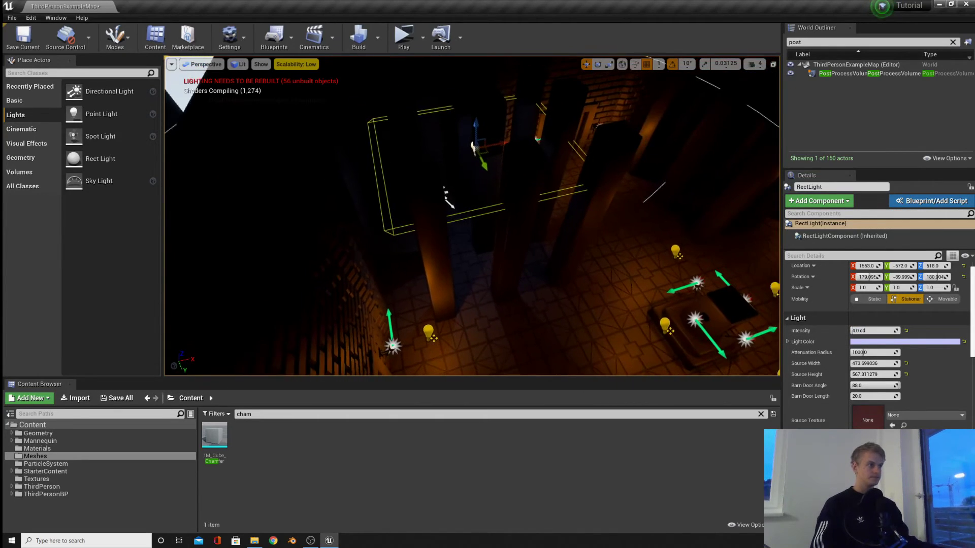
{"action": "left_click_drag", "start_coordinate": [478, 122], "coordinate": [478, 136]}
{"action": "right_click_drag", "start_coordinate": [500, 168], "coordinate": [514, 208]}
{"action": "key", "text": "w"}
{"action": "scroll", "coordinate": [844, 333], "scroll_direction": "down", "scroll_amount": 2}
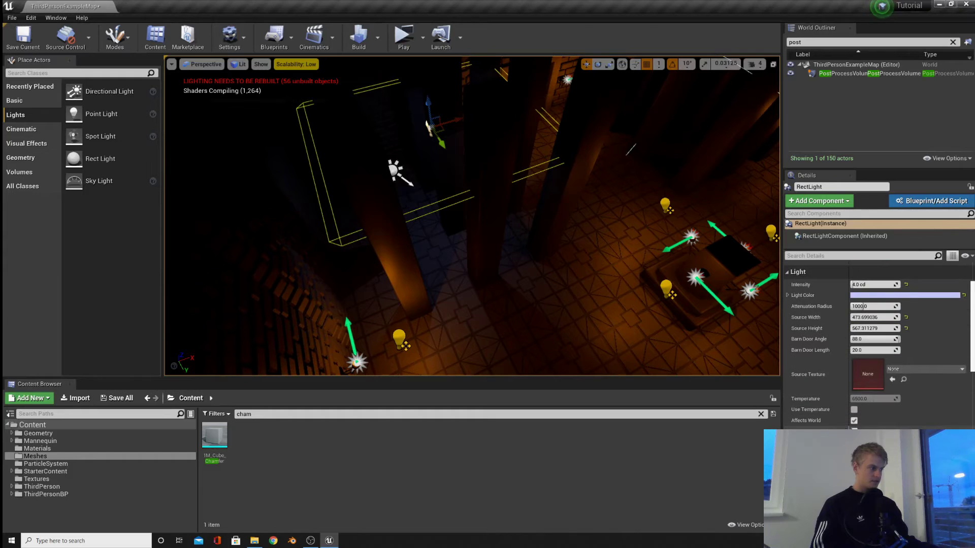
Step: Duplicate the rect light three times and spread the copies over the other pillar areas of the hall
{"action": "right_click_drag", "start_coordinate": [508, 218], "coordinate": [351, 242]}
{"action": "key", "text": "d"}
{"action": "key", "text": "g"}
{"action": "key", "text": "s"}
{"action": "left_click_drag", "start_coordinate": [595, 185], "coordinate": [377, 263], "text": "alt"}
{"action": "right_click_drag", "start_coordinate": [377, 263], "coordinate": [315, 254]}
{"action": "key", "text": "d"}
{"action": "left_click_drag", "start_coordinate": [517, 180], "coordinate": [300, 186], "text": "alt"}
{"action": "key", "text": "d"}
{"action": "right_click_drag", "start_coordinate": [300, 186], "coordinate": [228, 188]}
{"action": "left_click_drag", "start_coordinate": [614, 207], "coordinate": [422, 212], "text": "alt"}
{"action": "key", "text": "w"}
{"action": "right_click_drag", "start_coordinate": [422, 213], "coordinate": [477, 129]}
{"action": "key", "text": "s"}
{"action": "key", "text": "g"}
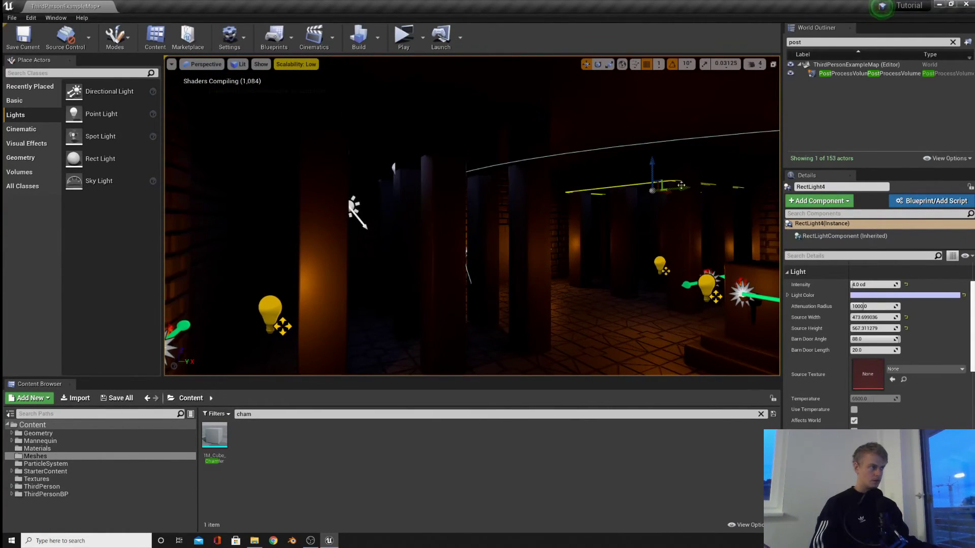
Step: Clear the outliner filter, select all four rect lights and lower them together
{"action": "left_click", "coordinate": [953, 43]}
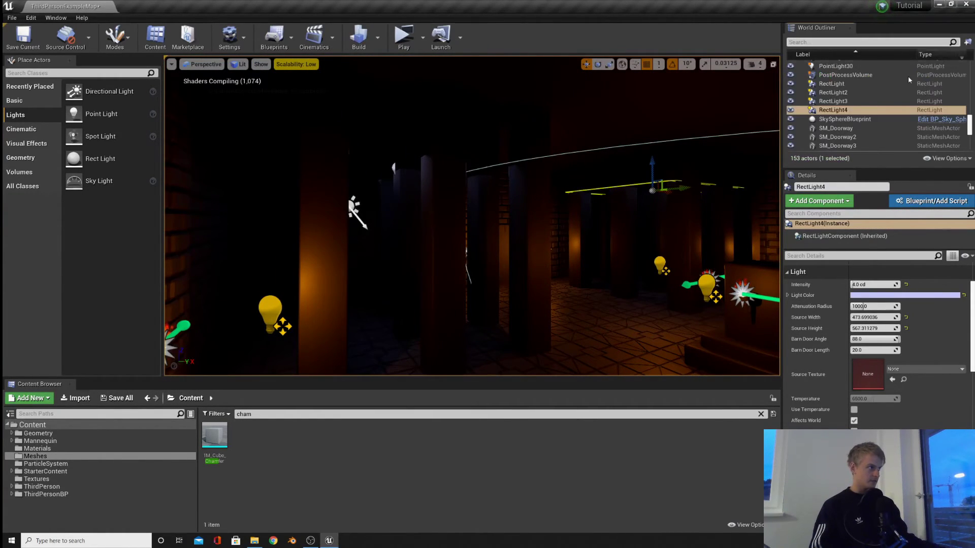
{"action": "left_click", "coordinate": [849, 102], "text": "ctrl"}
{"action": "left_click", "coordinate": [845, 93], "text": "ctrl"}
{"action": "left_click", "coordinate": [839, 85], "text": "ctrl"}
{"action": "right_click_drag", "start_coordinate": [421, 203], "coordinate": [411, 165]}
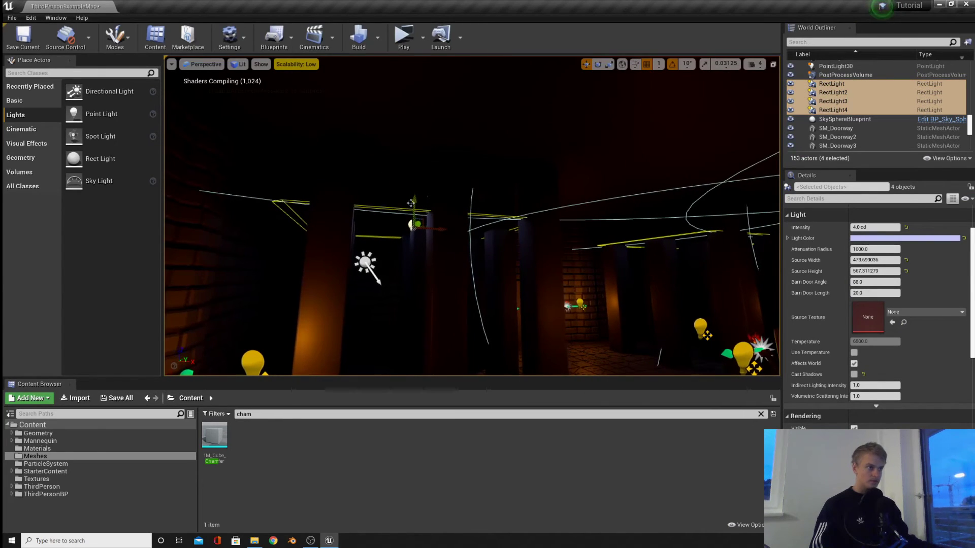
{"action": "right_click_drag", "start_coordinate": [411, 203], "coordinate": [417, 249]}
{"action": "key", "text": "g"}
{"action": "key", "text": "g"}
{"action": "left_click_drag", "start_coordinate": [457, 128], "coordinate": [461, 246]}
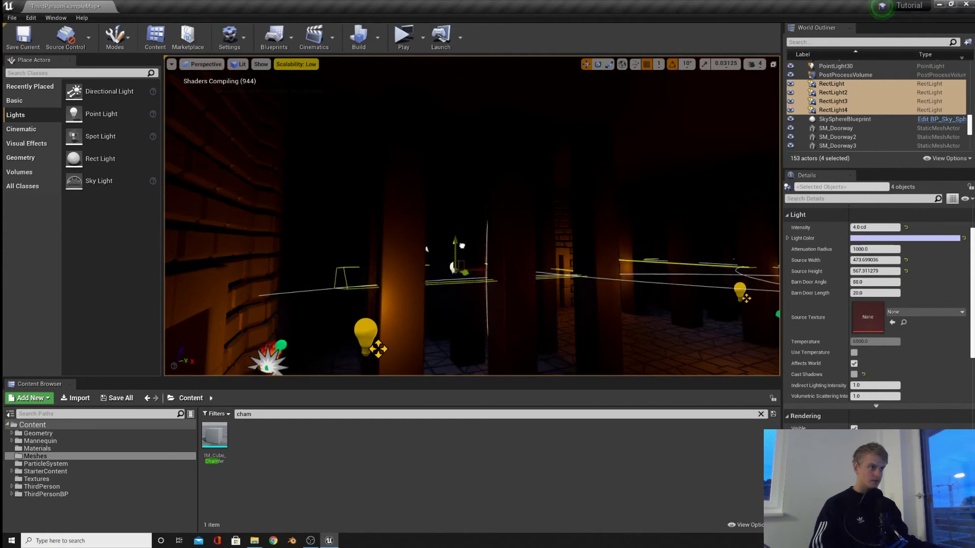
{"action": "right_click_drag", "start_coordinate": [425, 209], "coordinate": [428, 212]}
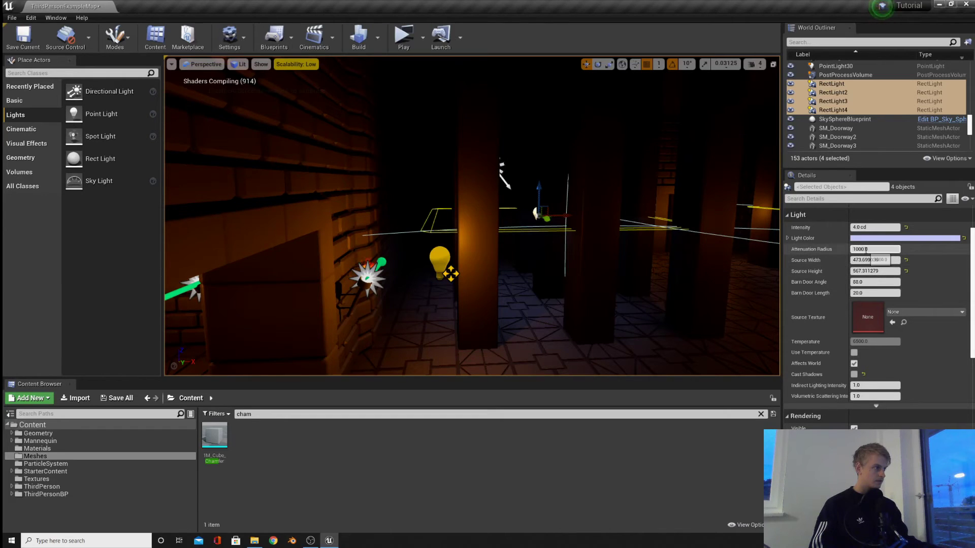
Step: Set the intensity of the four selected rect lights to 2 cd and inspect the hall without editor icons
{"action": "right_click_drag", "start_coordinate": [473, 215], "coordinate": [513, 178]}
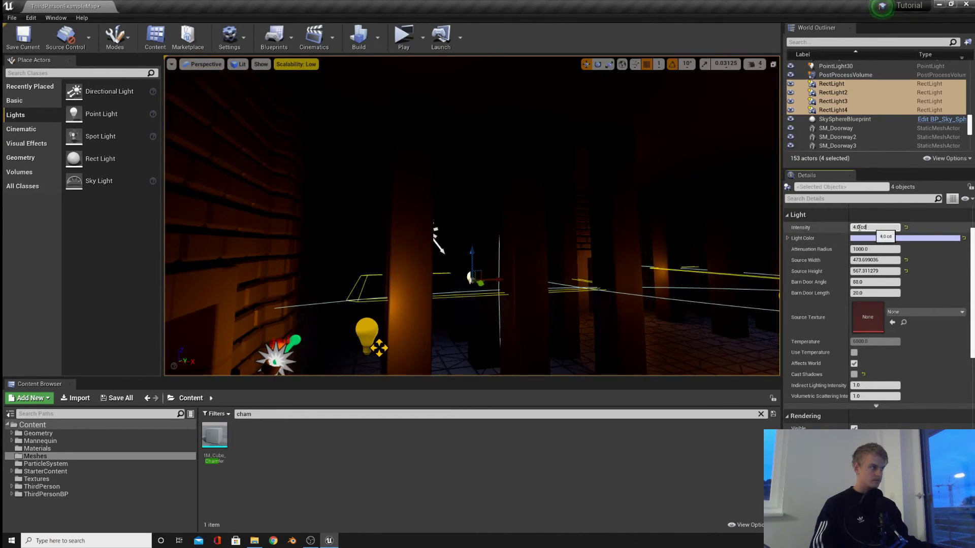
{"action": "key", "text": "Return"}
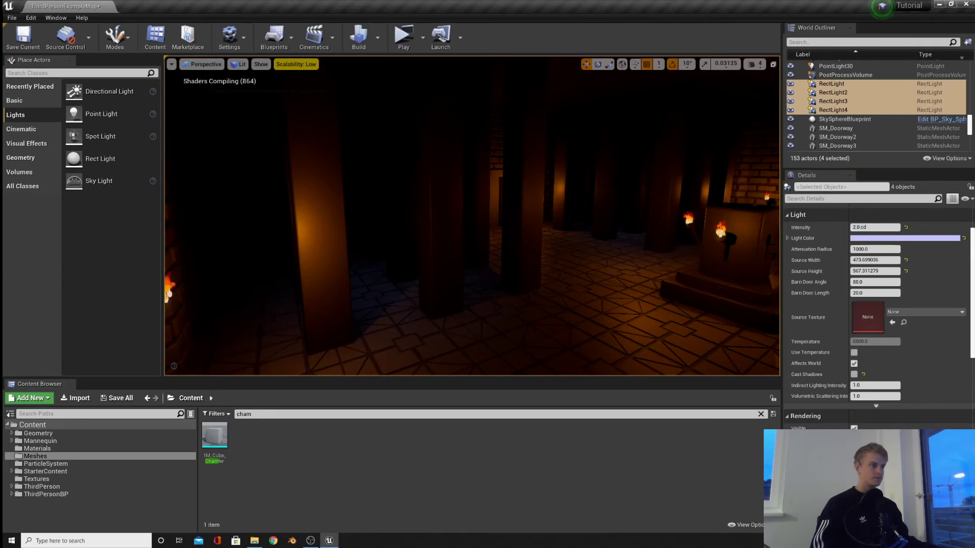
{"action": "mouse_move", "coordinate": [472, 216]}
{"action": "right_mouse_down"}
{"action": "mouse_move", "coordinate": [554, 216]}
{"action": "mouse_move", "coordinate": [457, 216]}
{"action": "mouse_move", "coordinate": [478, 234]}
{"action": "right_mouse_up"}
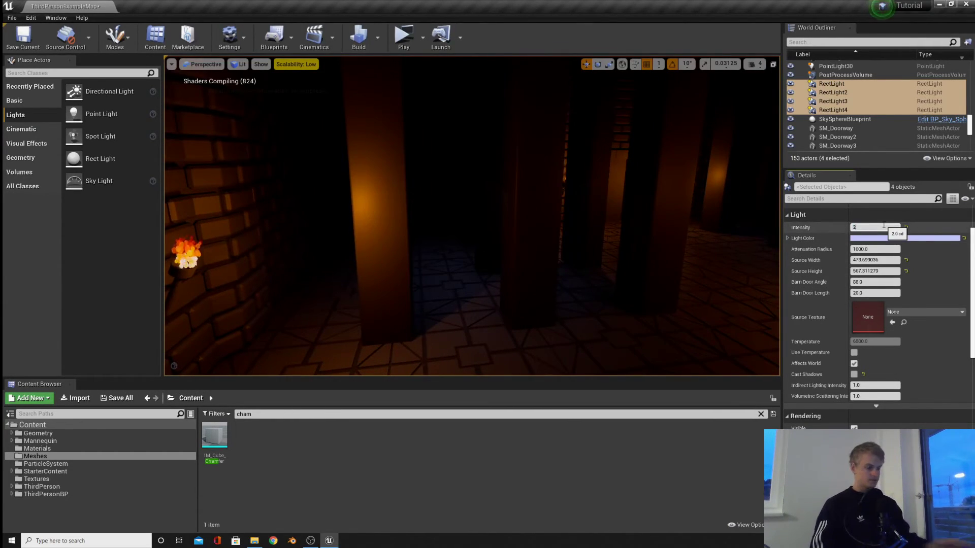
{"action": "right_click_drag", "start_coordinate": [696, 230], "coordinate": [772, 234]}
{"action": "key", "text": "g"}
{"action": "key", "text": "g"}
{"action": "mouse_move", "coordinate": [459, 229]}
{"action": "right_mouse_down"}
{"action": "mouse_move", "coordinate": [455, 244]}
{"action": "mouse_move", "coordinate": [429, 240]}
{"action": "mouse_move", "coordinate": [459, 228]}
{"action": "right_mouse_up"}
{"action": "key", "text": "g"}
Step: Select PointLight through PointLight16 together and set their attenuation radius to 700
{"action": "left_click", "coordinate": [464, 238]}
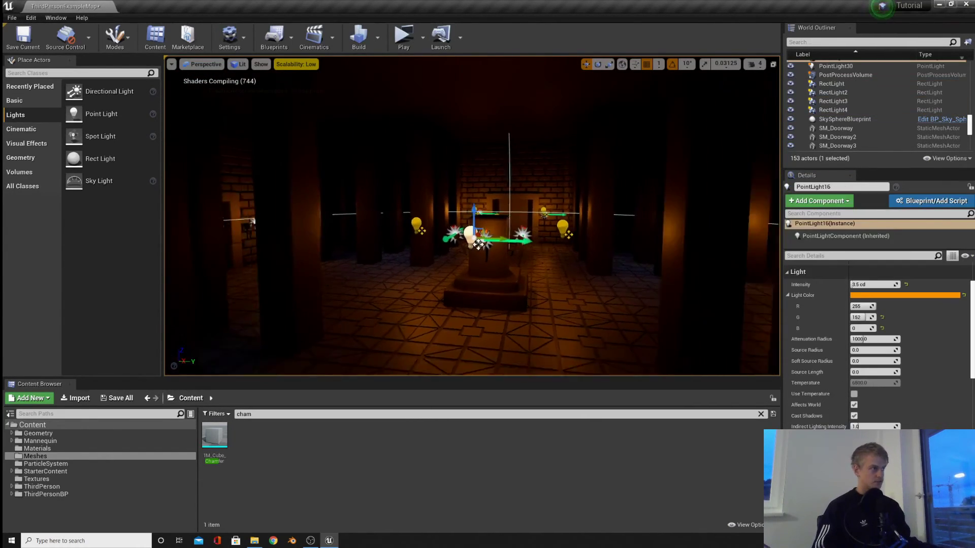
{"action": "scroll", "coordinate": [939, 126], "scroll_direction": "up", "scroll_amount": 3}
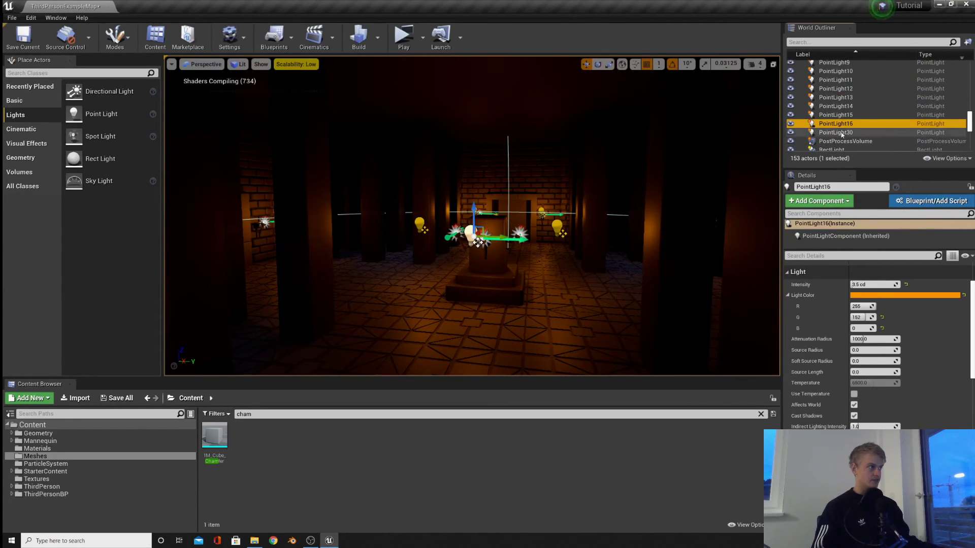
{"action": "scroll", "coordinate": [856, 111], "scroll_direction": "up", "scroll_amount": 5}
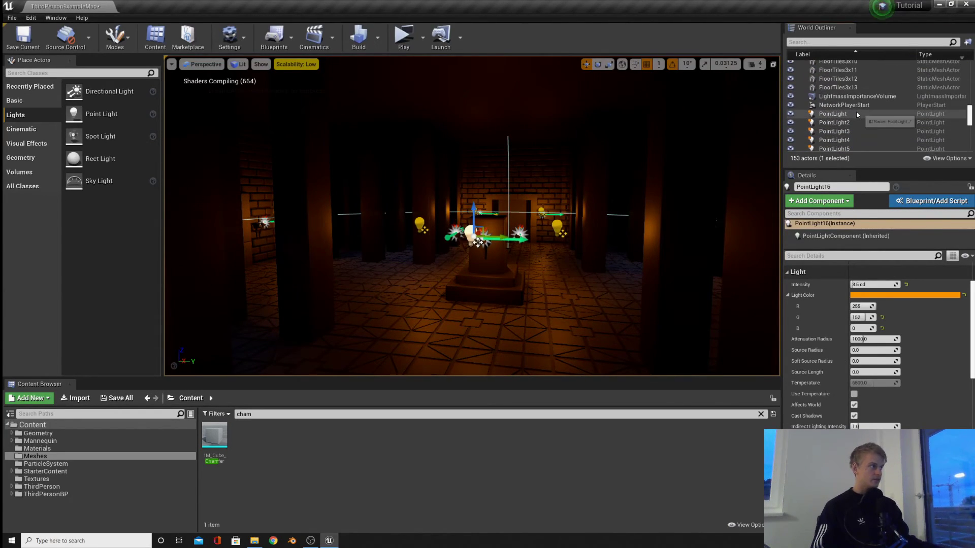
{"action": "left_click", "coordinate": [856, 112], "text": "shift"}
{"action": "left_click", "coordinate": [875, 282]}
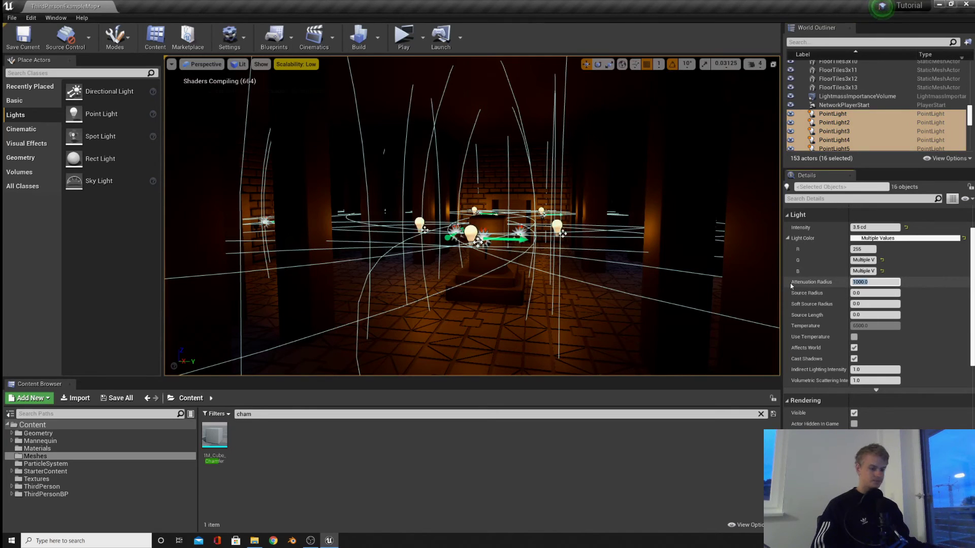
{"action": "type", "text": "700"}
{"action": "key", "text": "Return"}
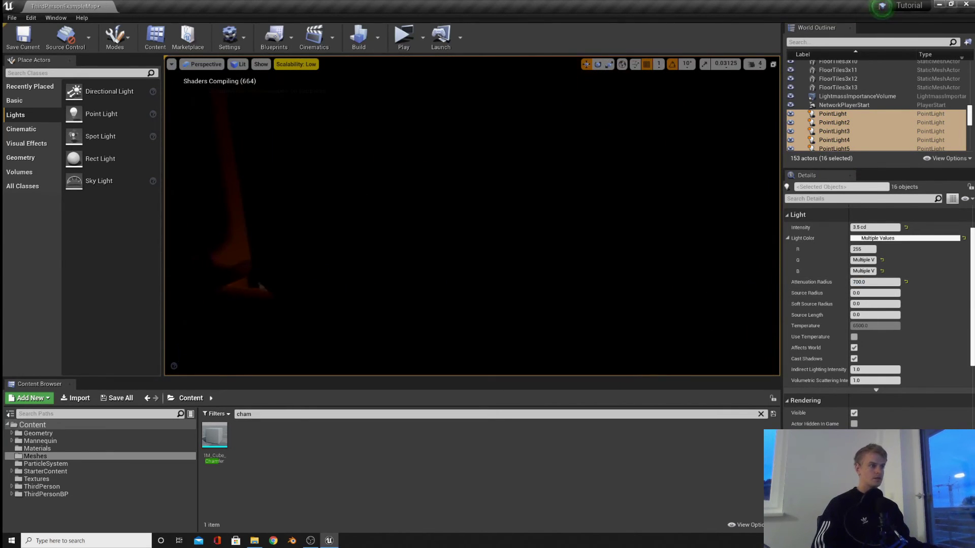
Step: Inspect the torch-lit hall without editor icons and set the attenuation radius of the selected point lights to 600
{"action": "key", "text": "w"}
{"action": "key", "text": "g"}
{"action": "right_click_drag", "start_coordinate": [472, 216], "coordinate": [533, 213]}
{"action": "key", "text": "g"}
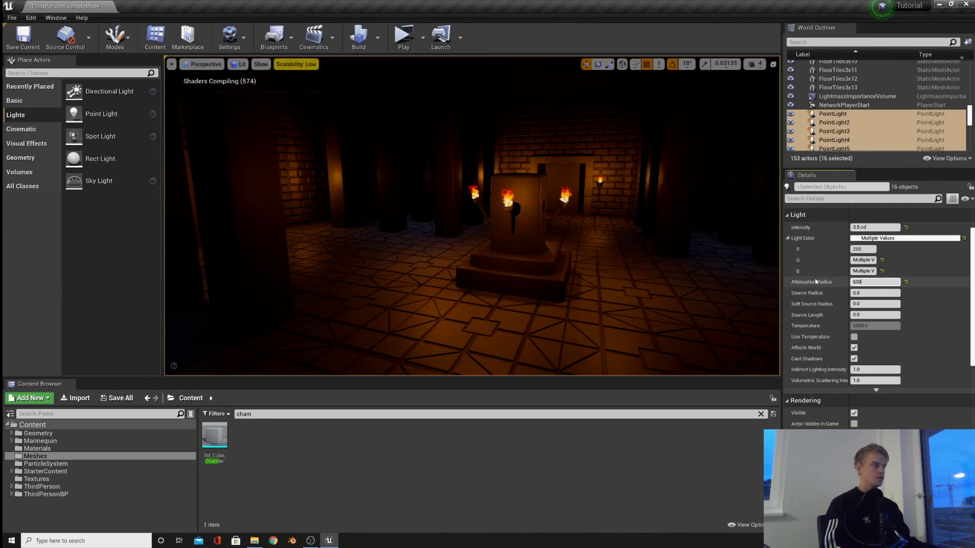
{"action": "key", "text": "s"}
{"action": "right_click_drag", "start_coordinate": [660, 254], "coordinate": [696, 221]}
{"action": "key", "text": "g"}
{"action": "key", "text": "g"}
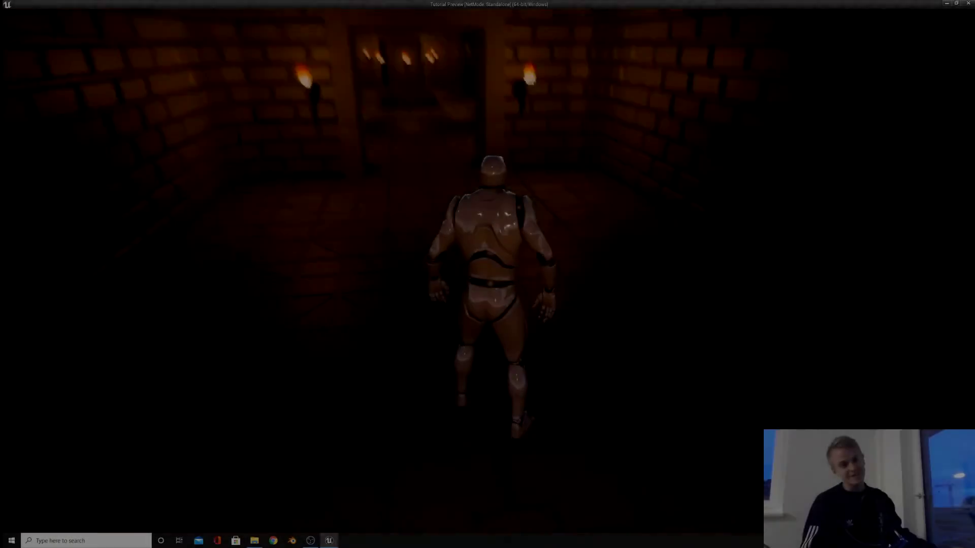
Step: Run the character through the doorway and around the central pedestal in the game preview to examine the hall's lighting
{"action": "key", "text": "w"}
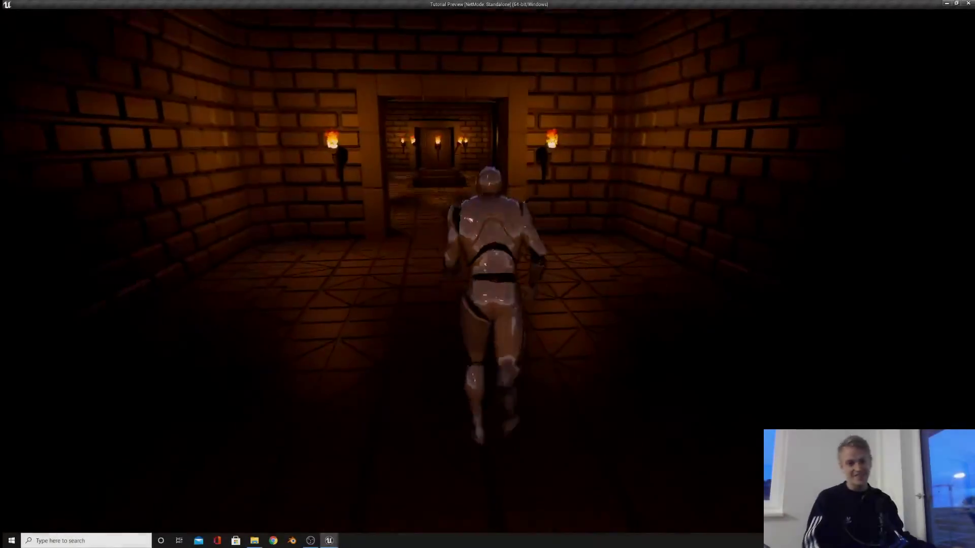
{"action": "key", "text": "w"}
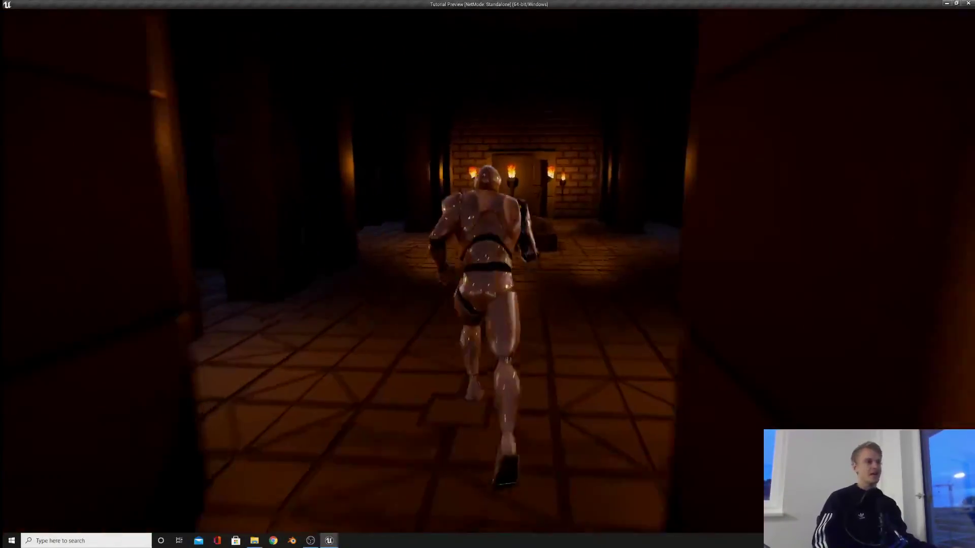
{"action": "key", "text": "w"}
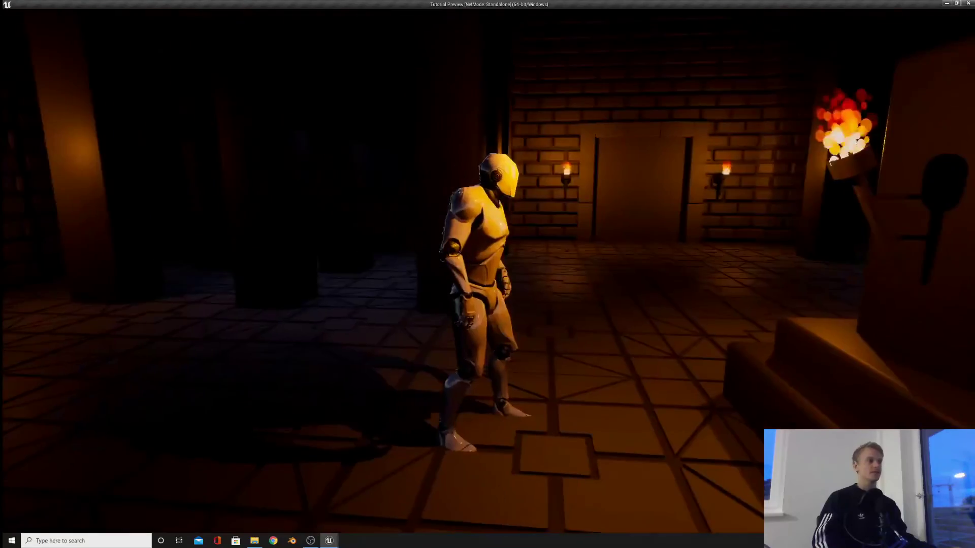
{"action": "key", "text": "w"}
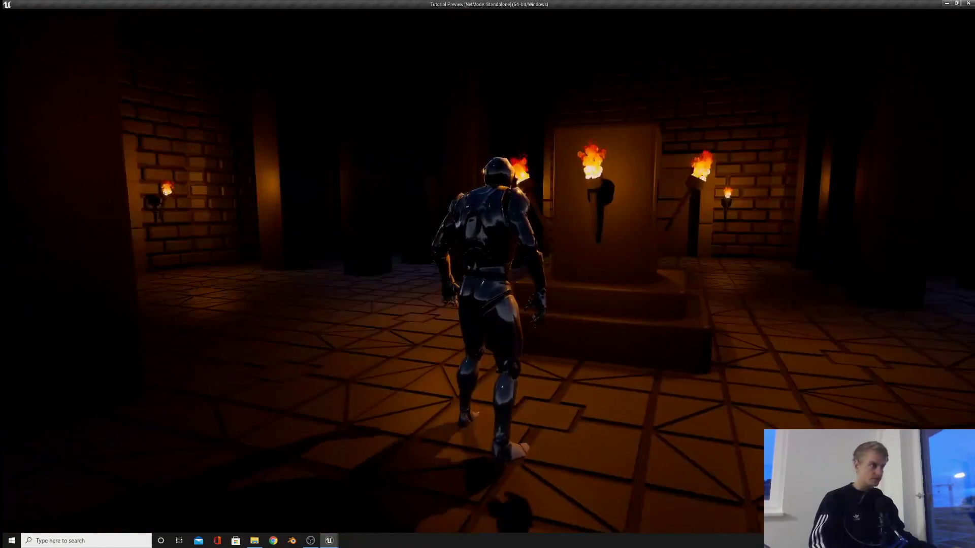
{"action": "key", "text": "w"}
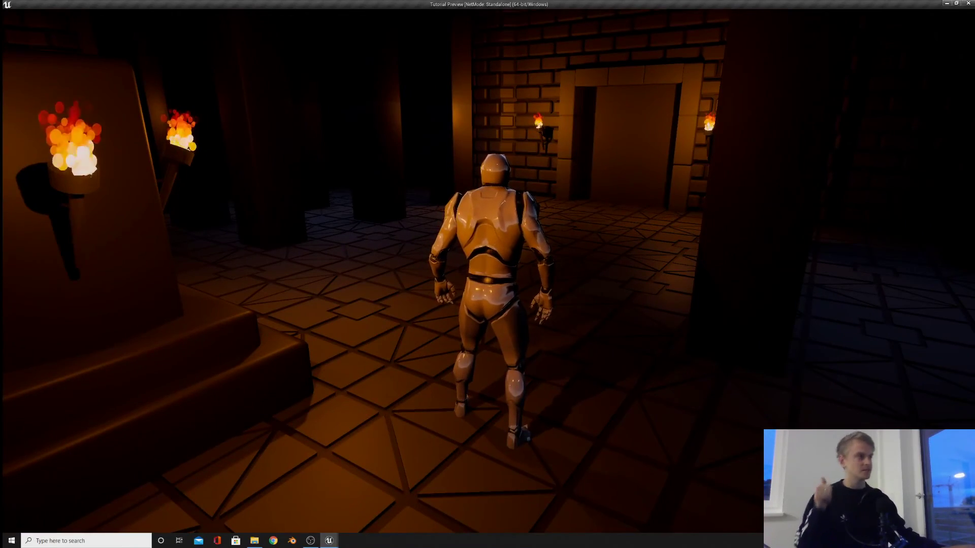
{"action": "key", "text": "a"}
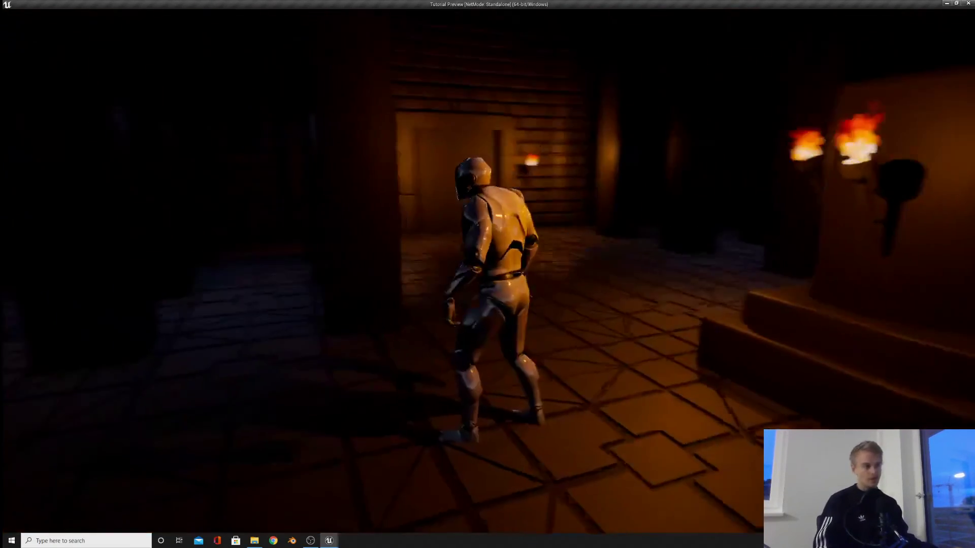
{"action": "key", "text": "w"}
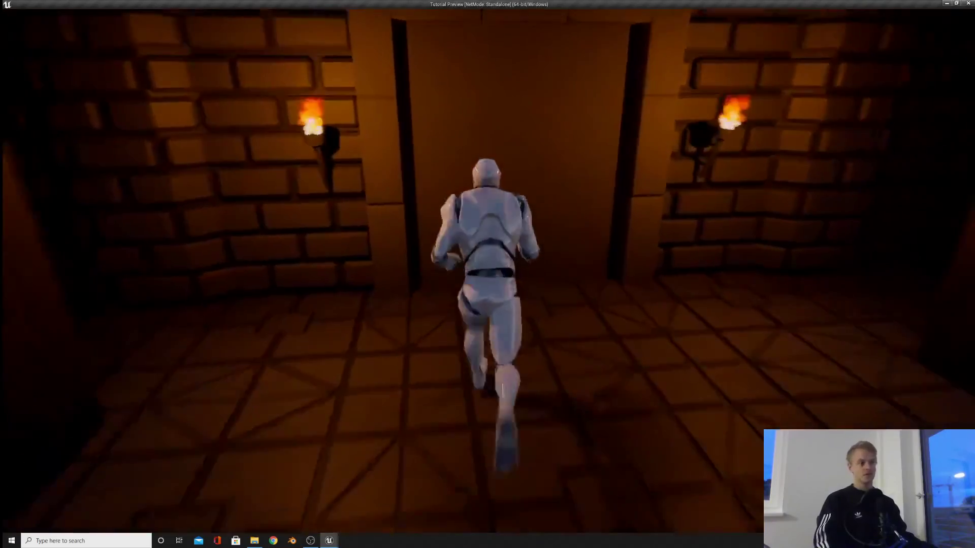
{"action": "key", "text": "d"}
{"action": "key", "text": "w"}
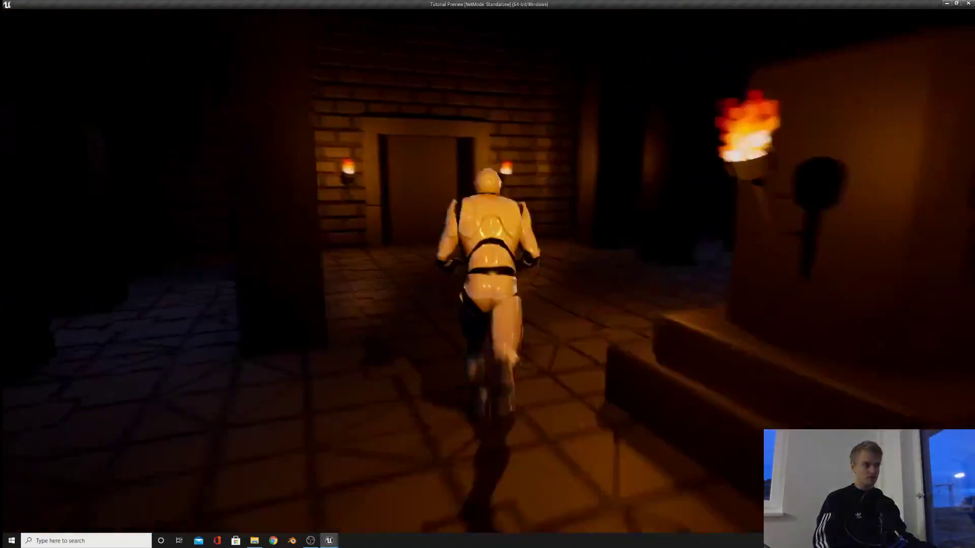
{"action": "key", "text": "d"}
{"action": "key", "text": "w"}
{"action": "key", "text": "d"}
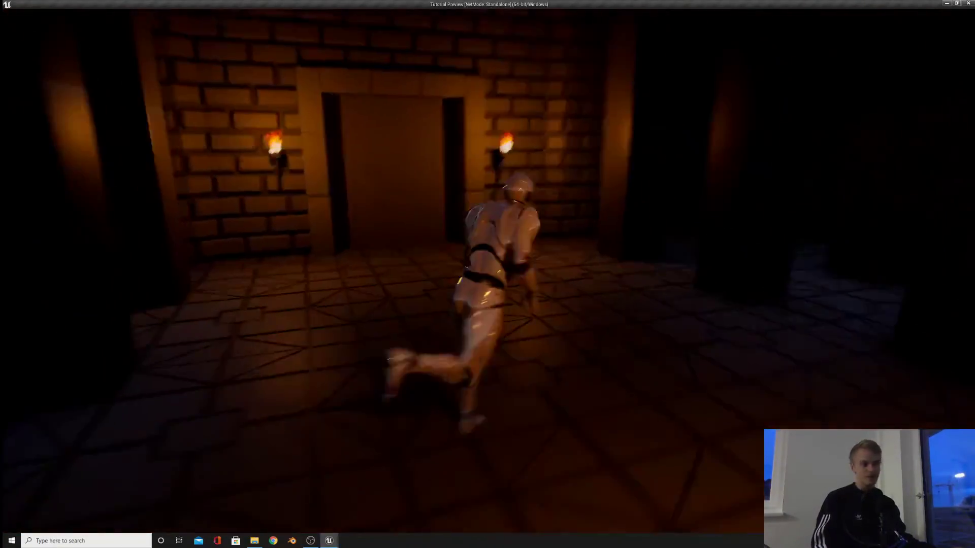